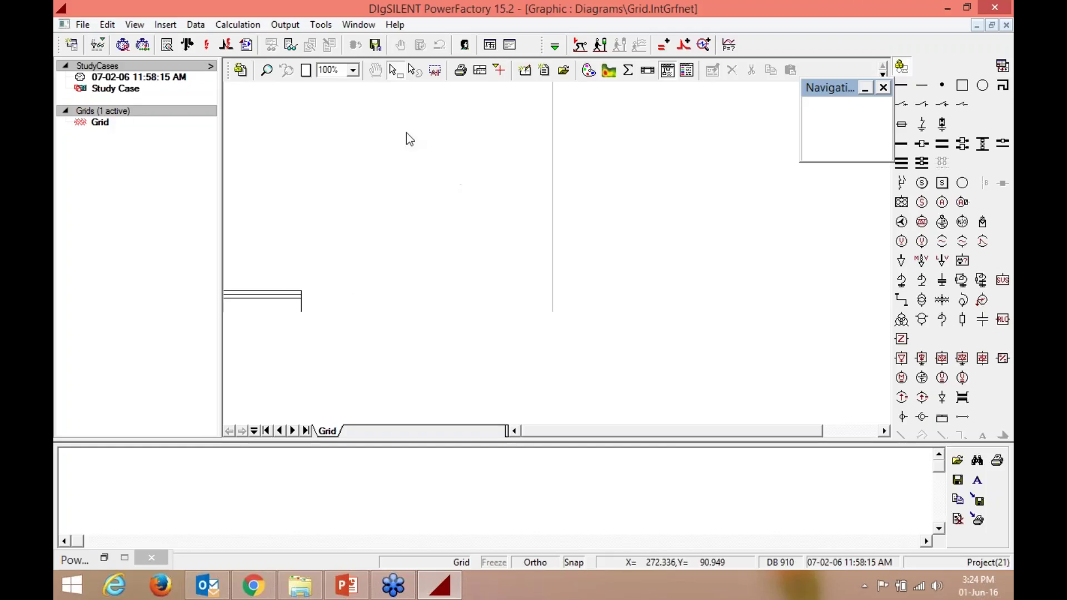
Zoom the empty grid diagram to 200%
click(353, 70)
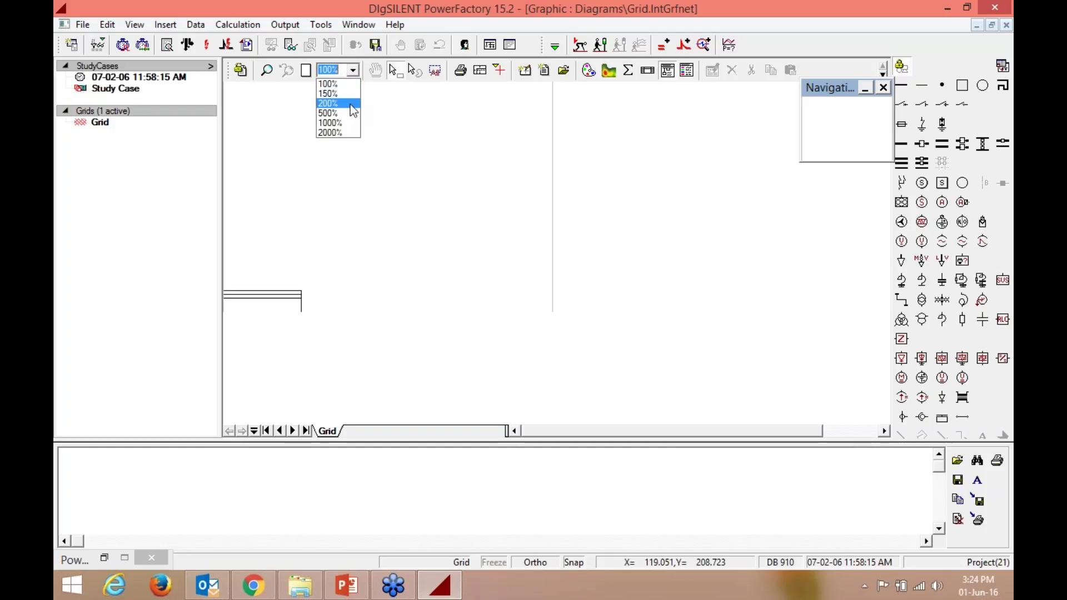
click(351, 104)
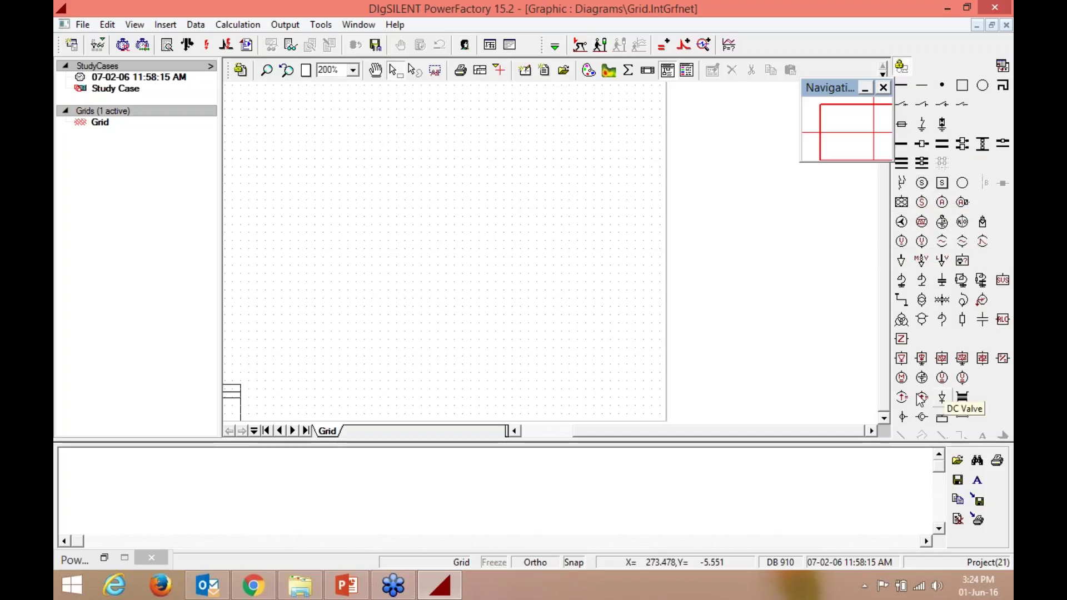
click(507, 471)
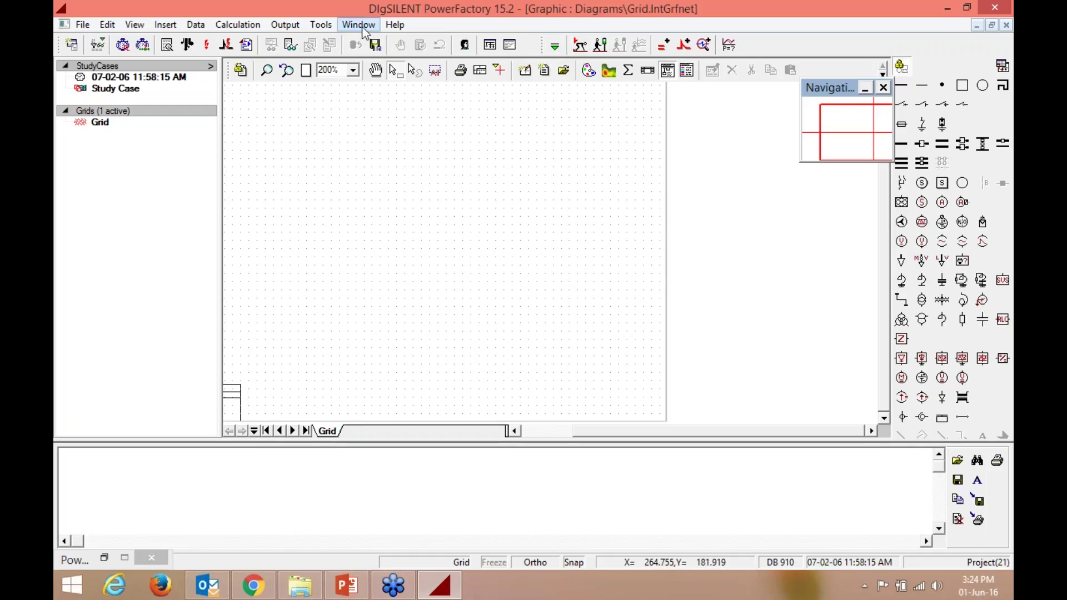
Consult the User Manual, expand its Power System Analysis Functions chapter with a wider bookmark list, and close the reader
click(396, 25)
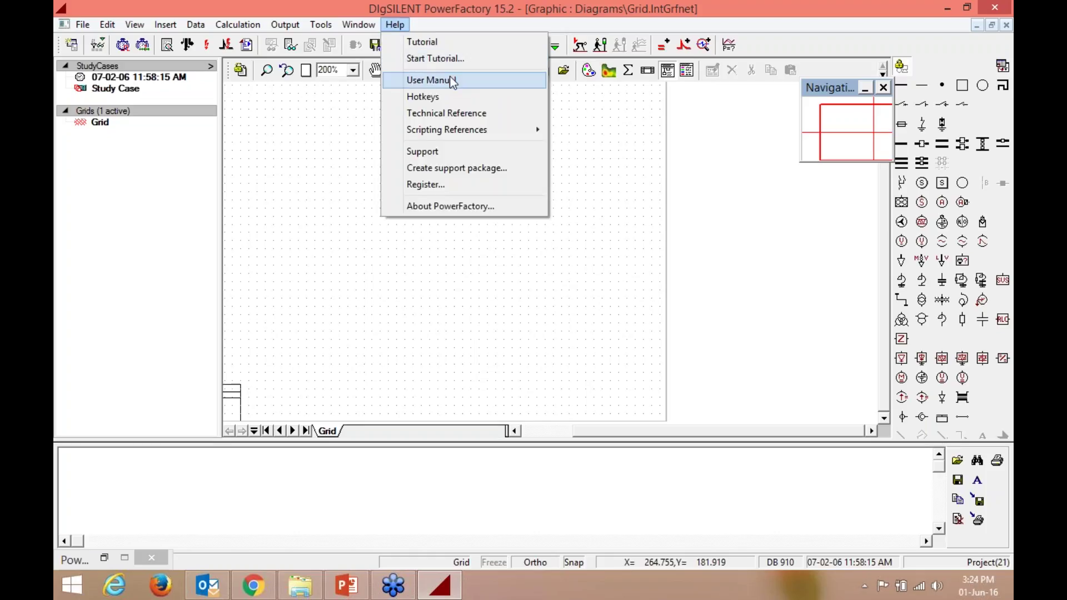
click(451, 80)
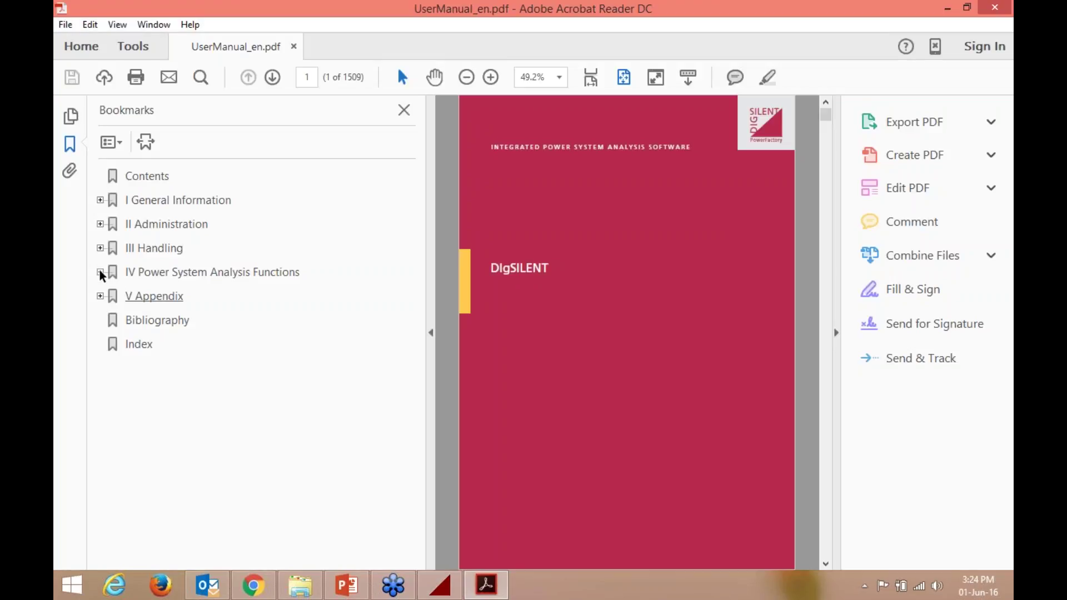
click(100, 272)
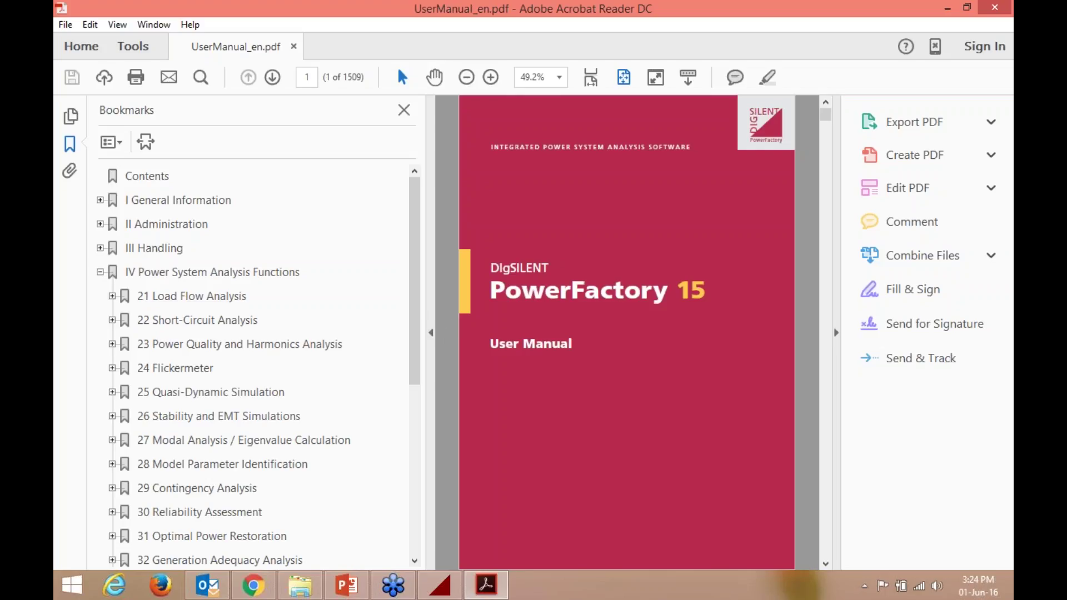
drag(424, 305, 494, 303)
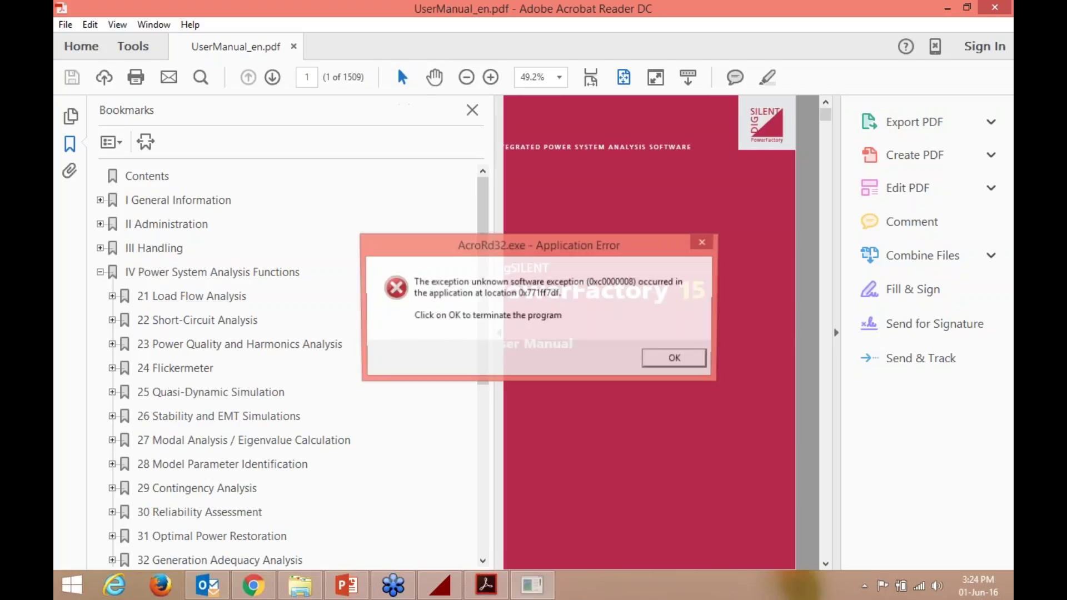
click(711, 245)
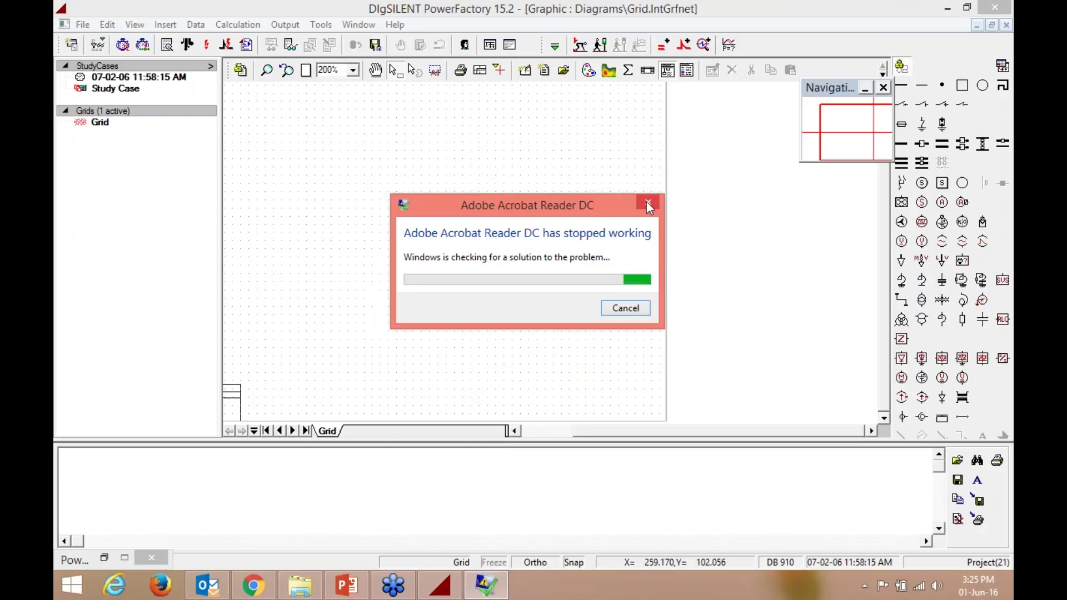
Show the Contingency Analysis toolset and switch back to the RMS/EMT Simulation toolset
click(556, 46)
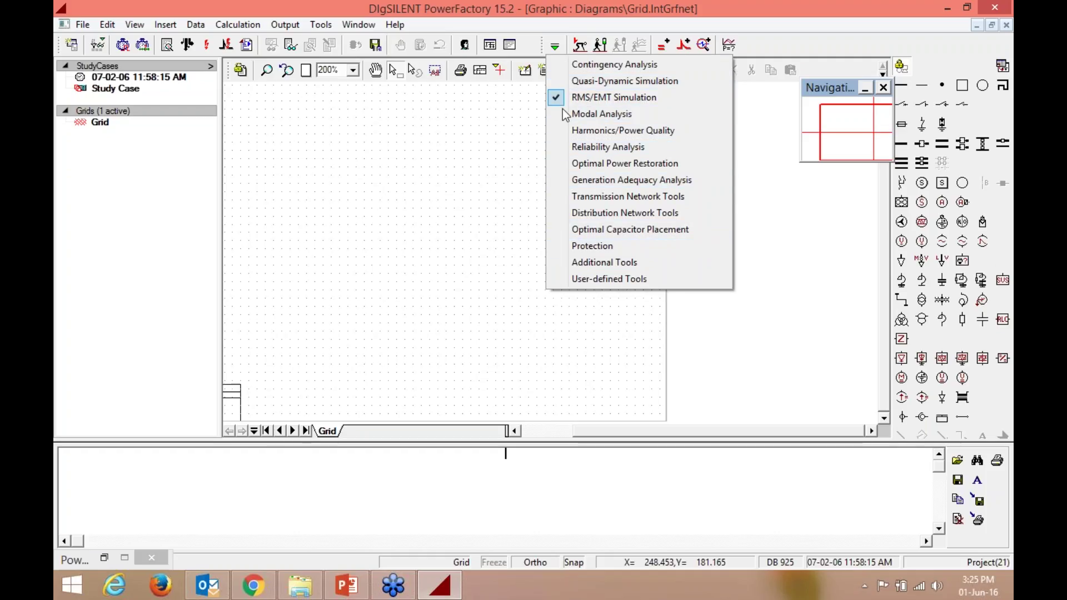
click(562, 66)
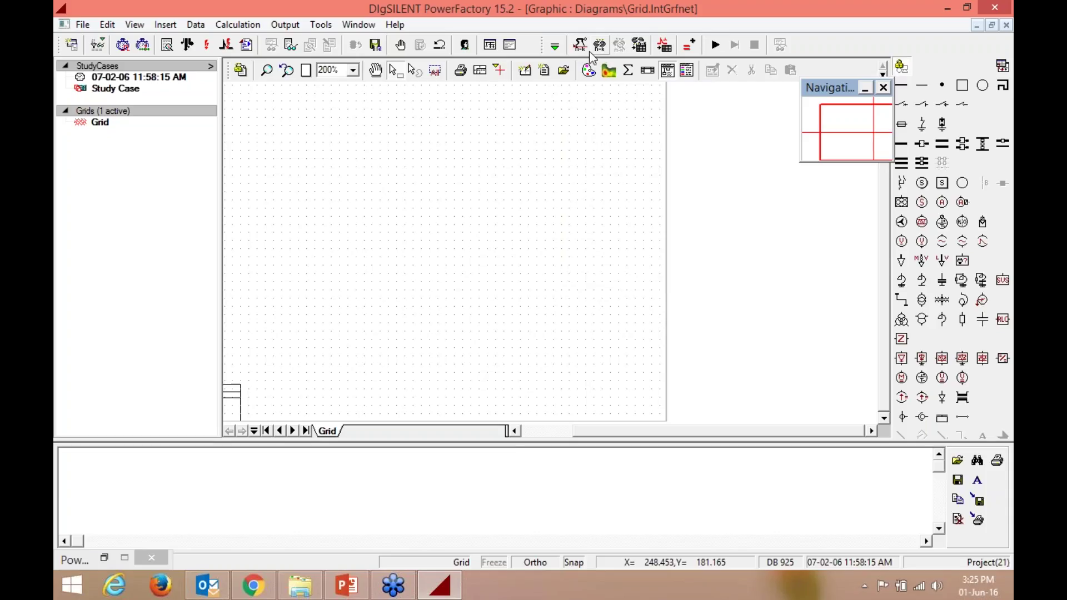
click(555, 51)
click(591, 98)
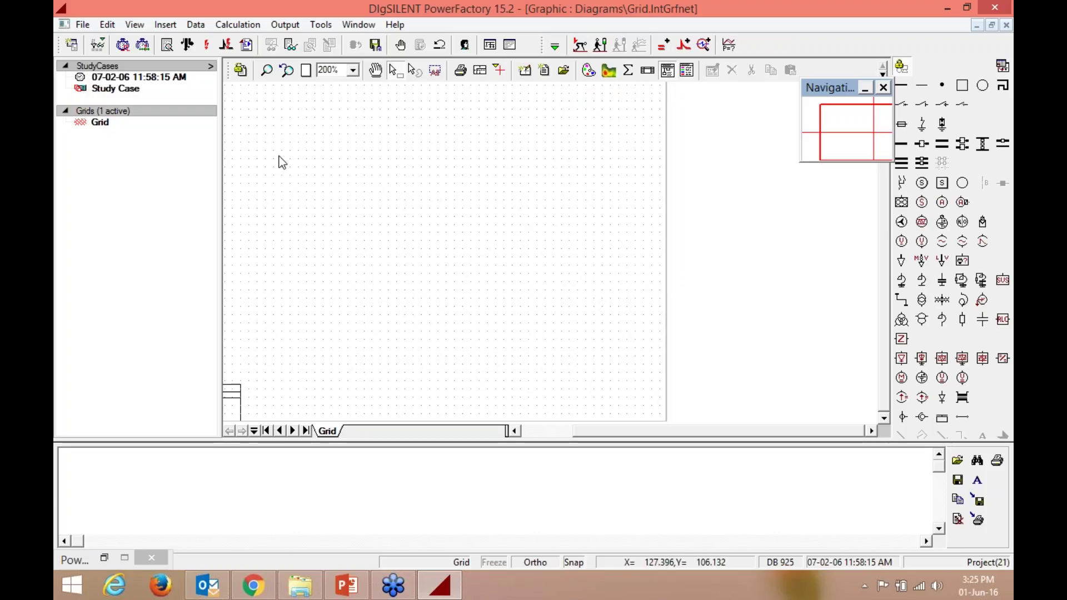
Check which file formats are available for importing into the project
click(82, 25)
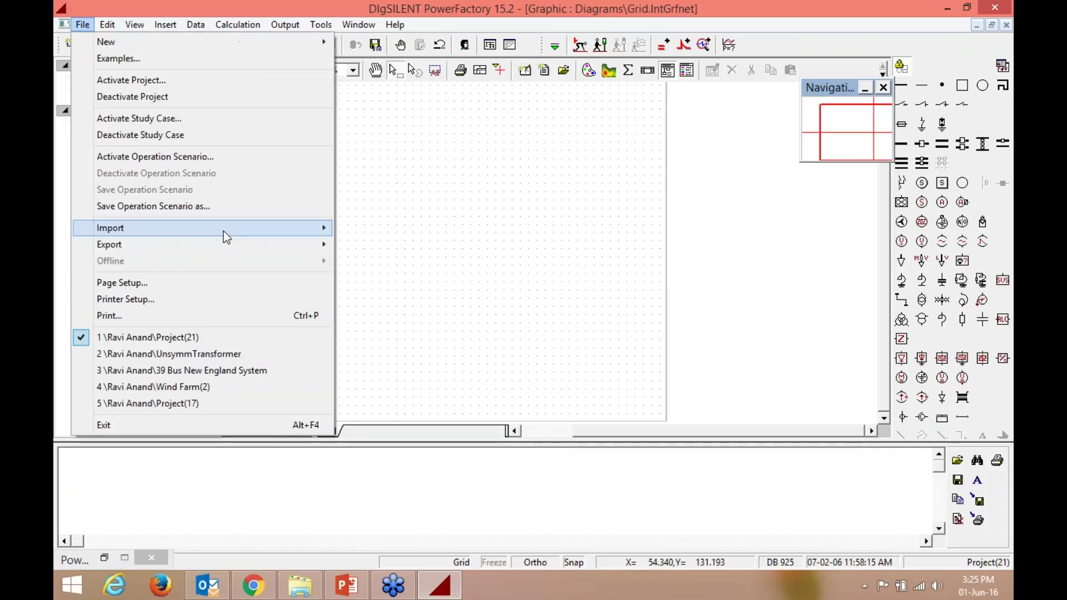
mouse_move(224, 231)
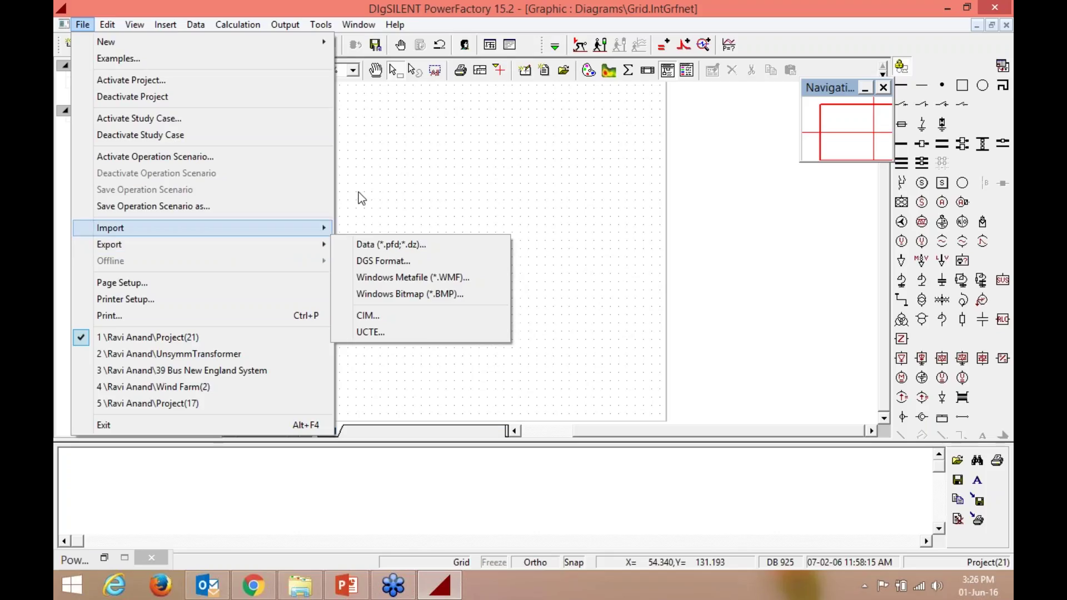
click(382, 182)
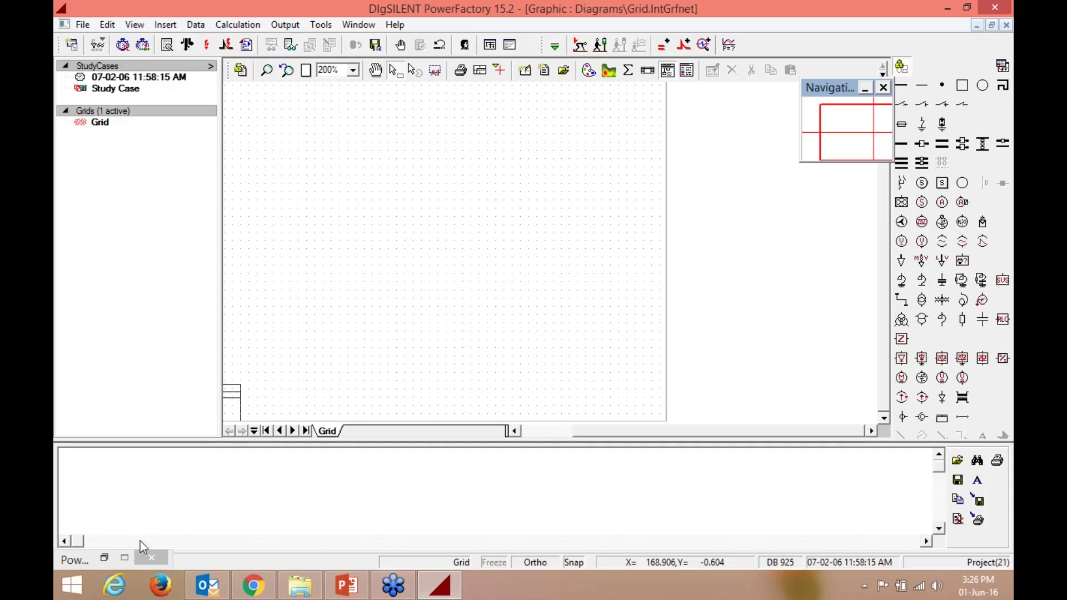
Restore the PowerFactory Examples window and import the LV Distribution Network example project
click(104, 558)
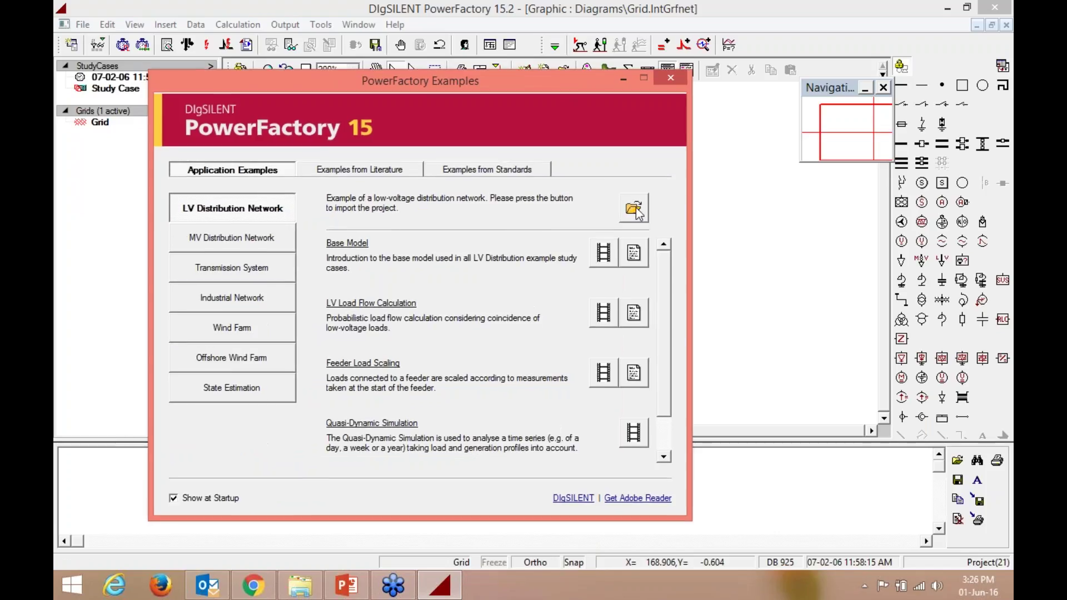
click(634, 207)
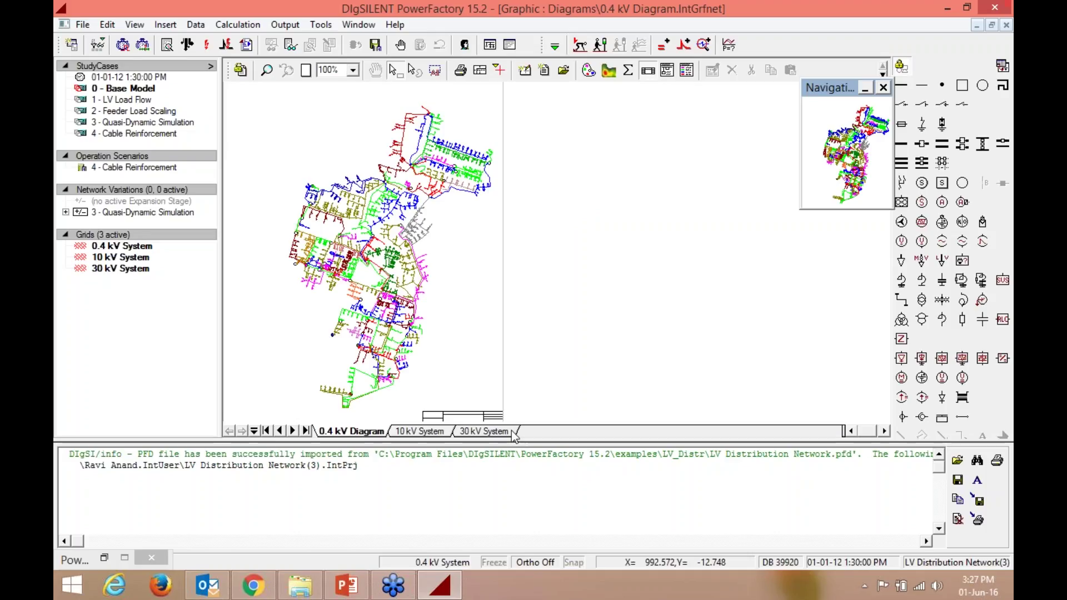
Examine the upper part of the 0.4 kV network diagram at 200% zoom
click(353, 70)
click(345, 104)
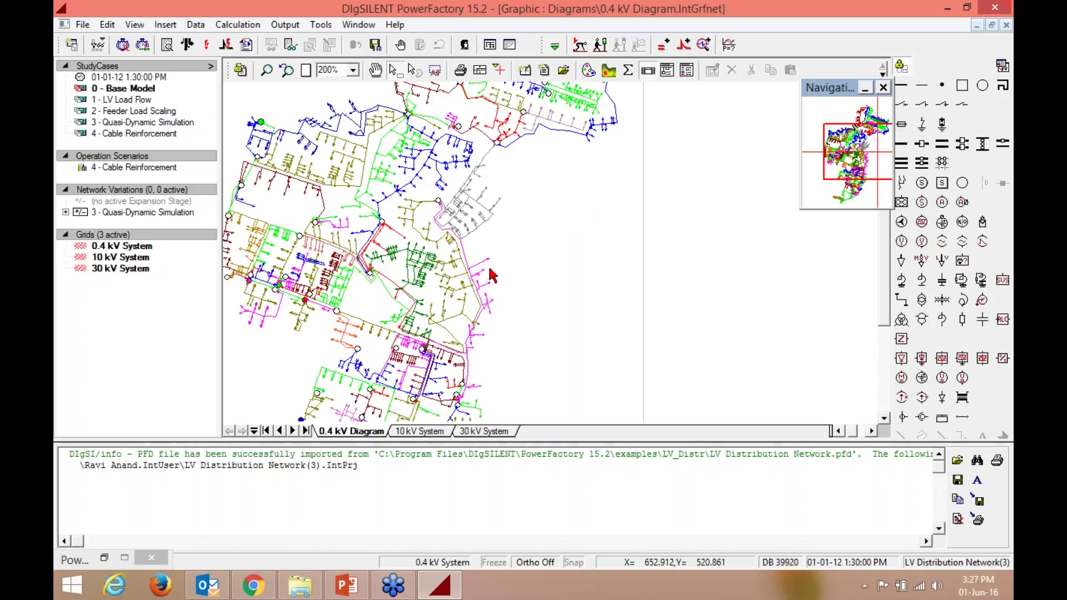
scroll(492, 274, up, 2)
scroll(492, 275, up, 3)
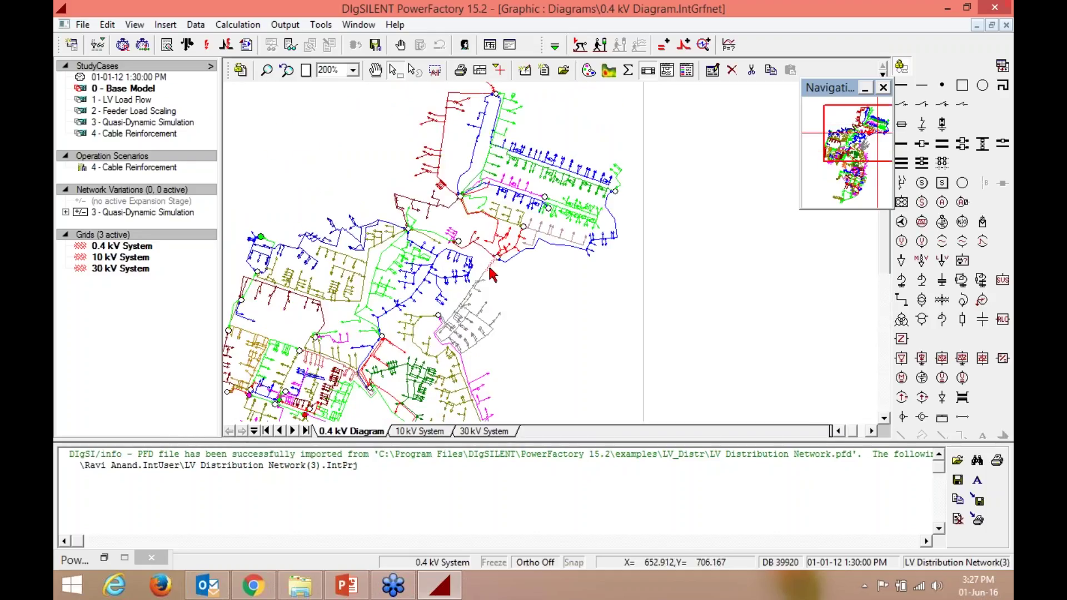
scroll(492, 274, up, 3)
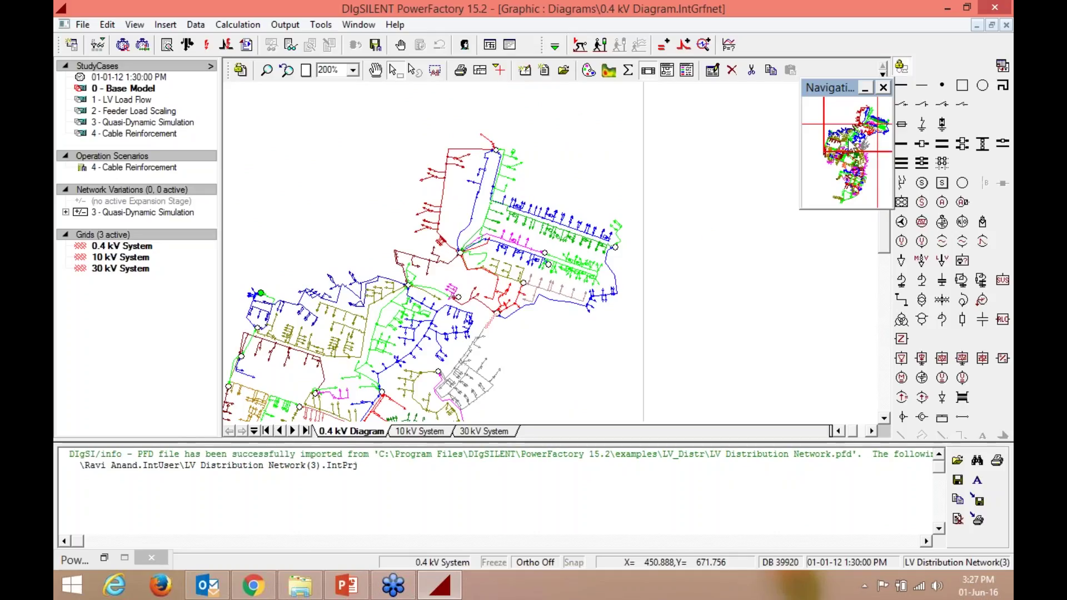
drag(877, 125, 862, 139)
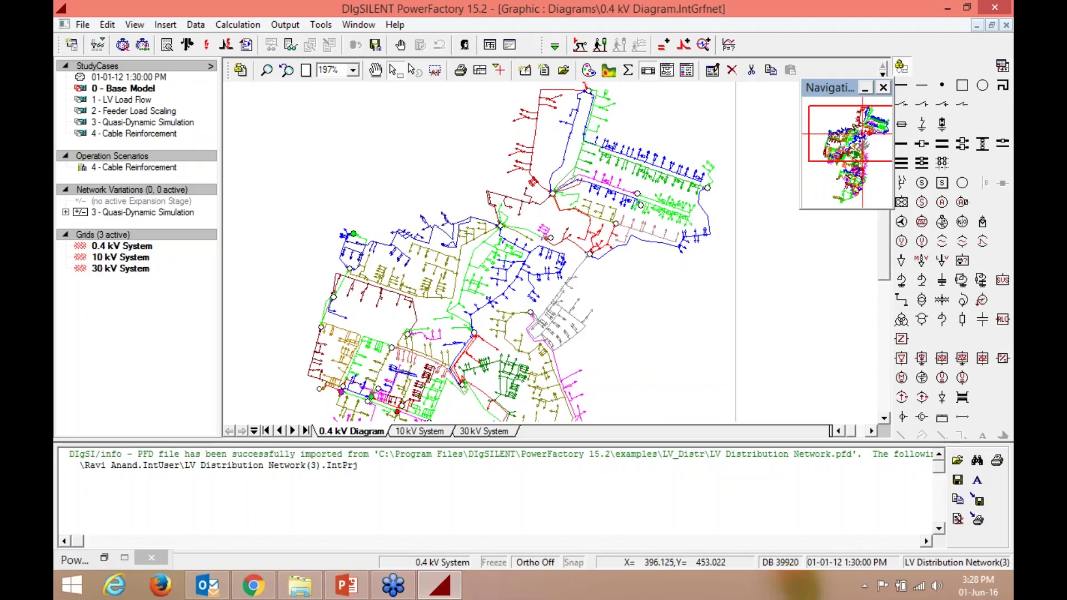
Look through the 10 kV and 30 kV system diagrams and back over the full height of the 0.4 kV diagram
click(420, 431)
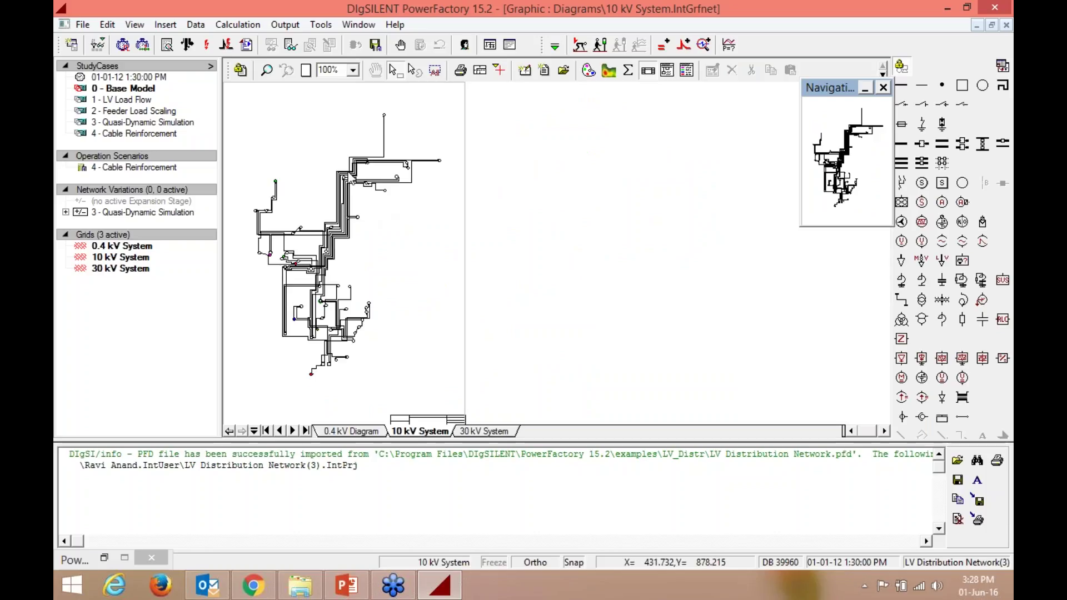
click(487, 433)
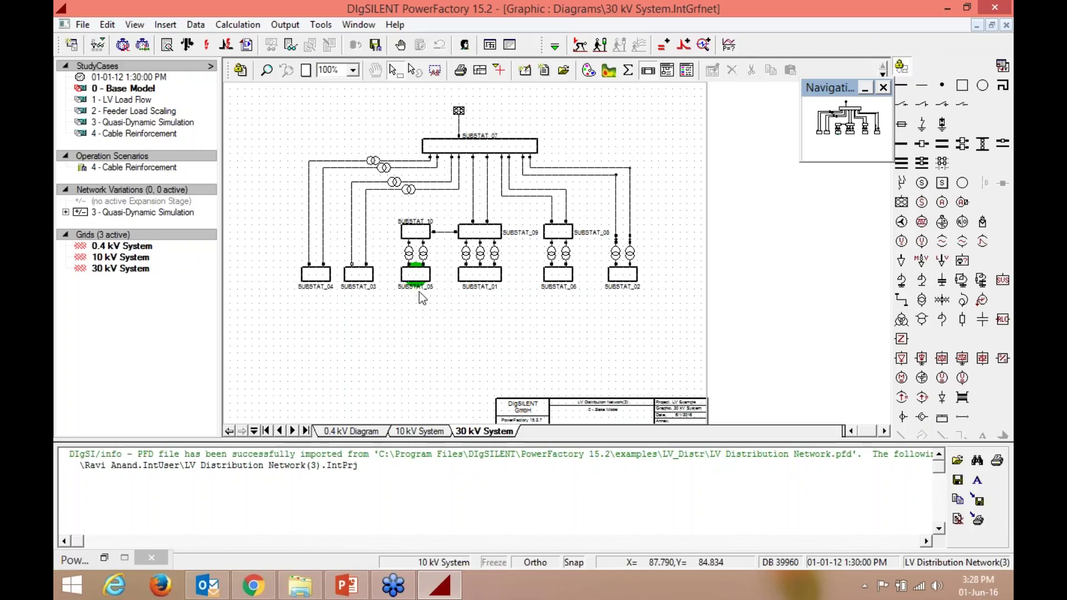
click(364, 432)
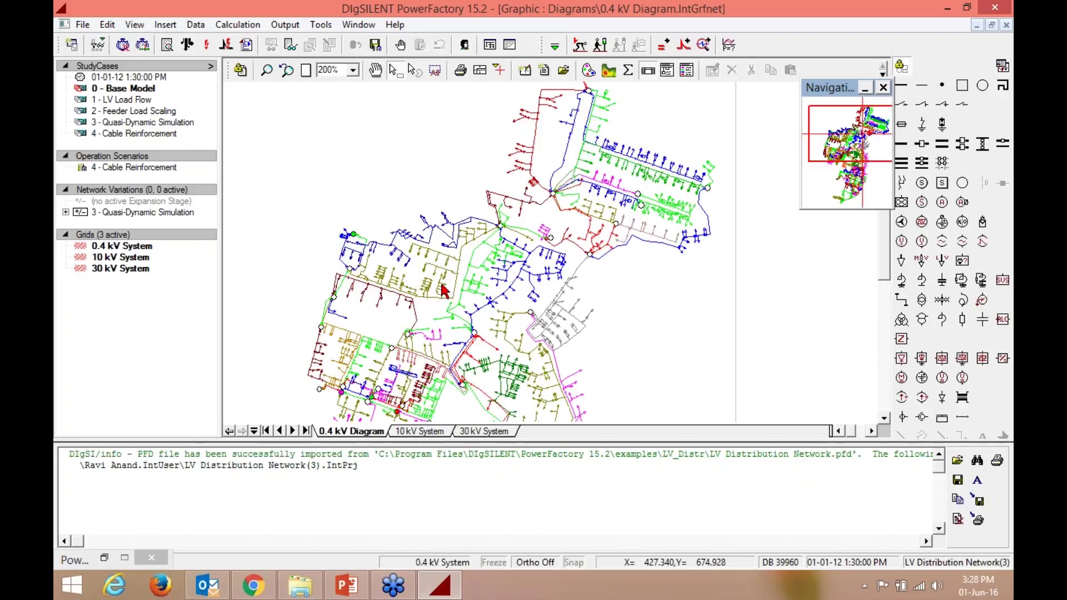
scroll(445, 290, down, 3)
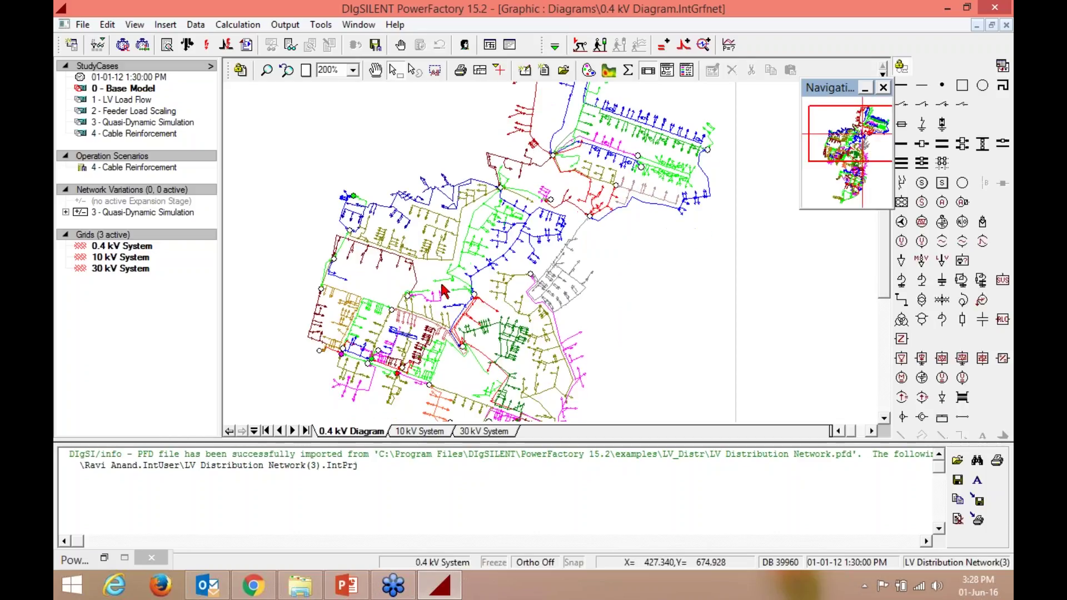
scroll(445, 290, down, 2)
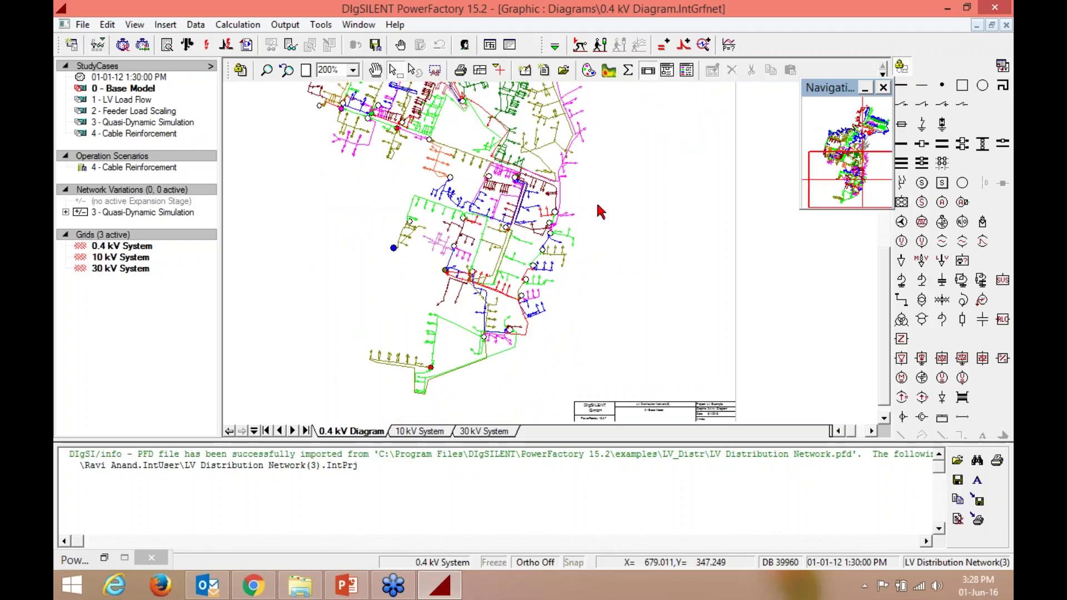
scroll(601, 212, up, 2)
scroll(601, 212, up, 4)
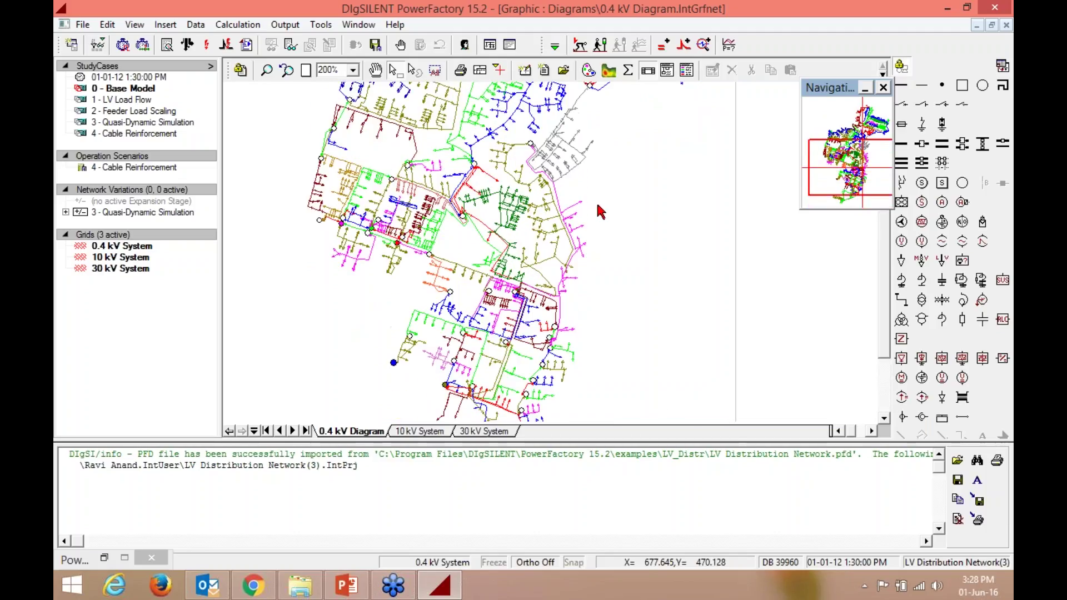
scroll(602, 212, up, 3)
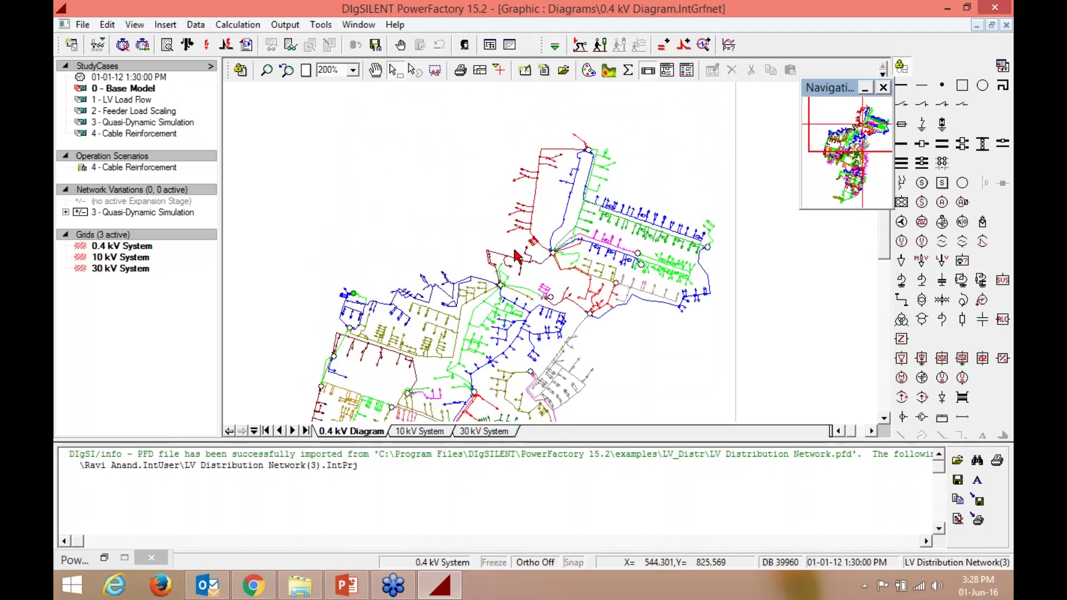
scroll(516, 256, down, 4)
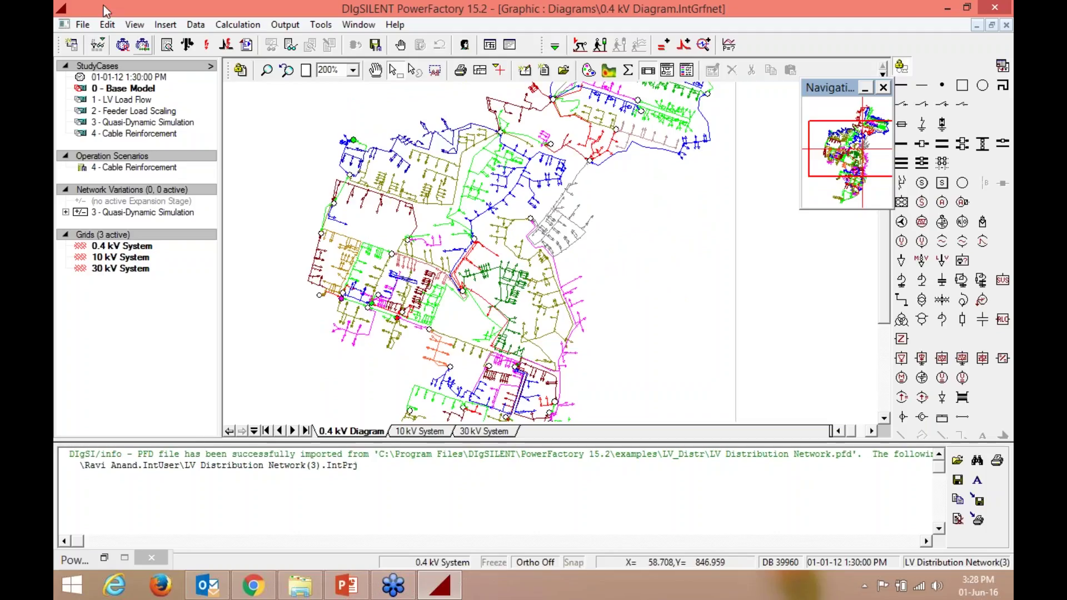
Reopen the PowerFactory Examples window and import the 225/90 kV Transmission System example project
click(84, 25)
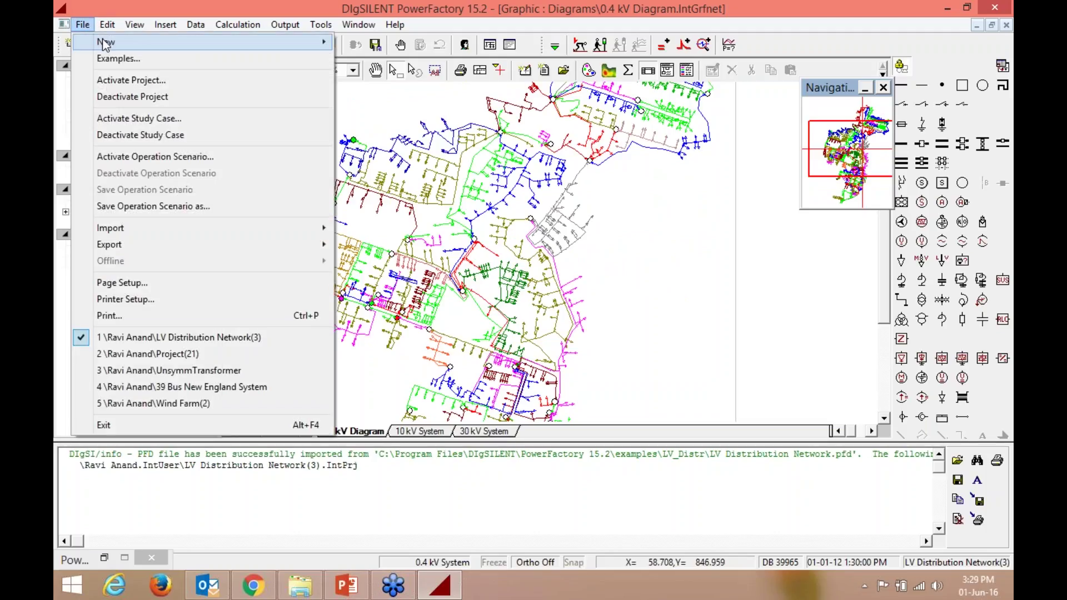
click(106, 555)
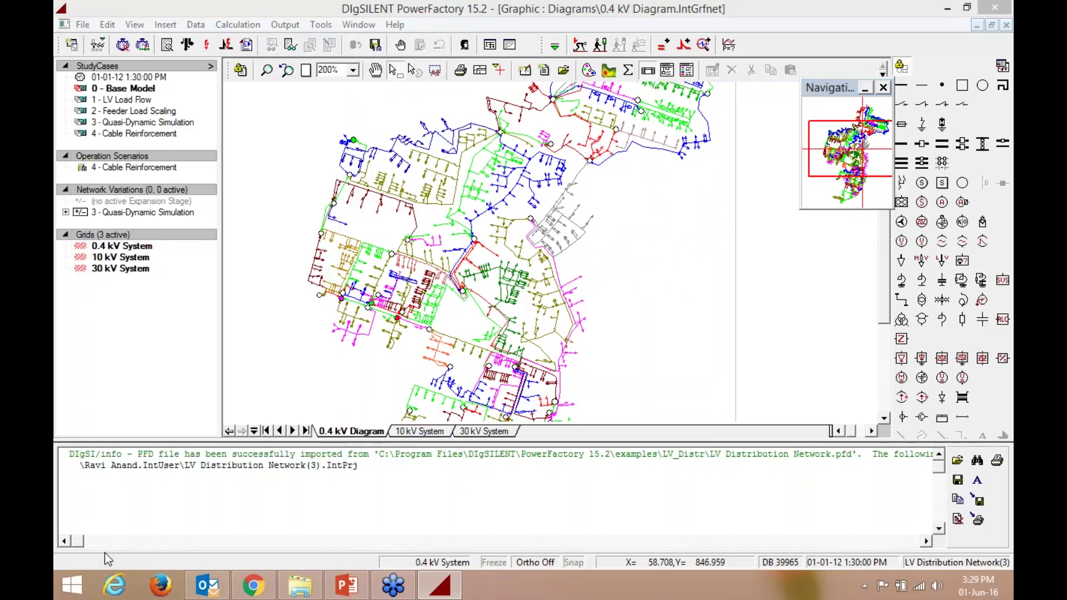
click(105, 558)
click(210, 271)
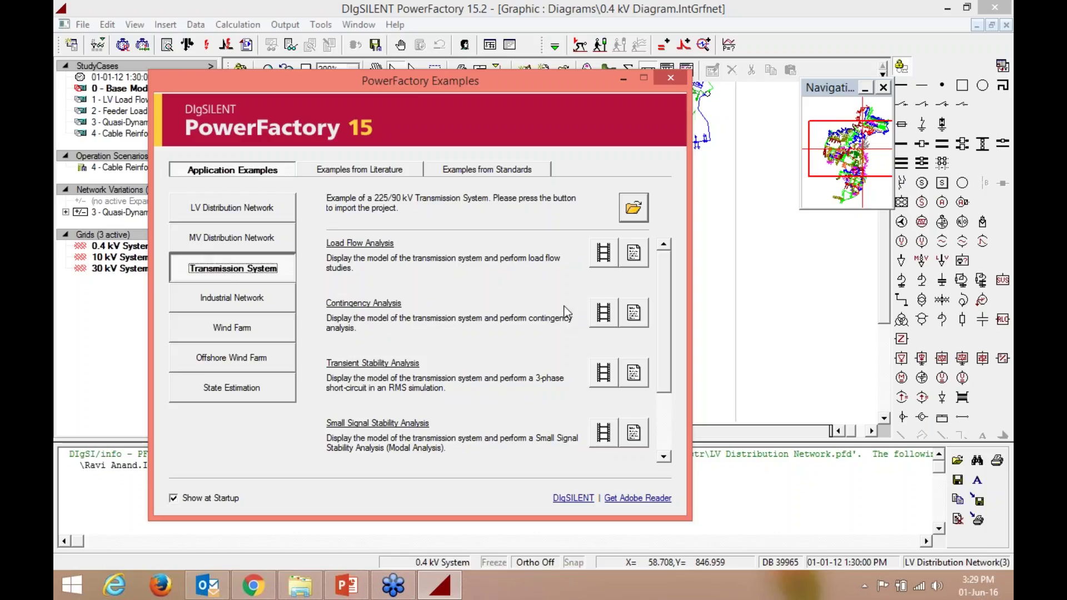
click(634, 210)
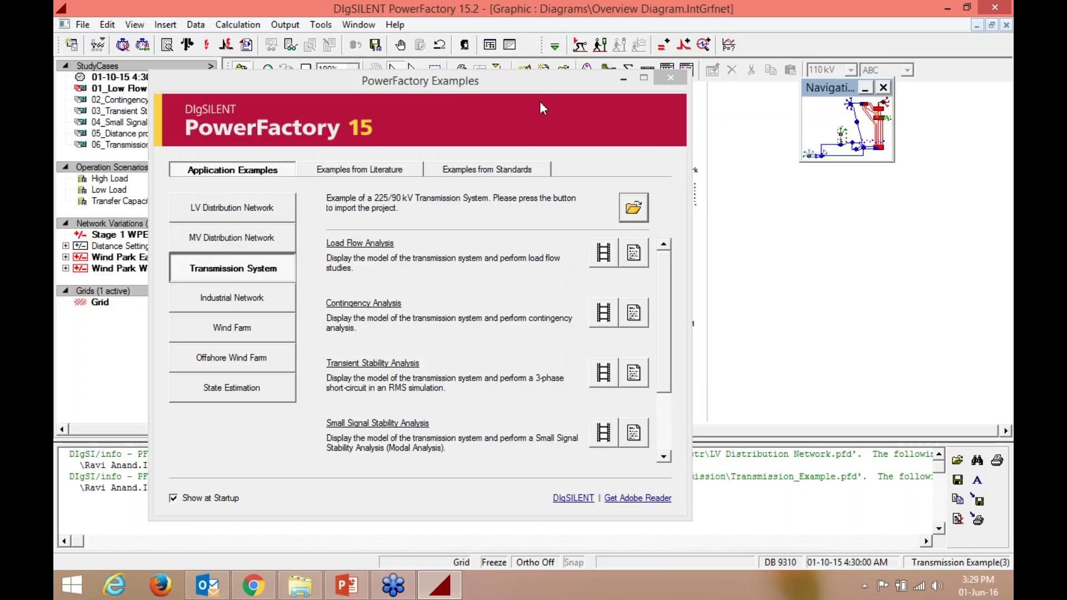
Review the studies offered for the Transmission System and MV Distribution Network examples
drag(533, 86, 579, 83)
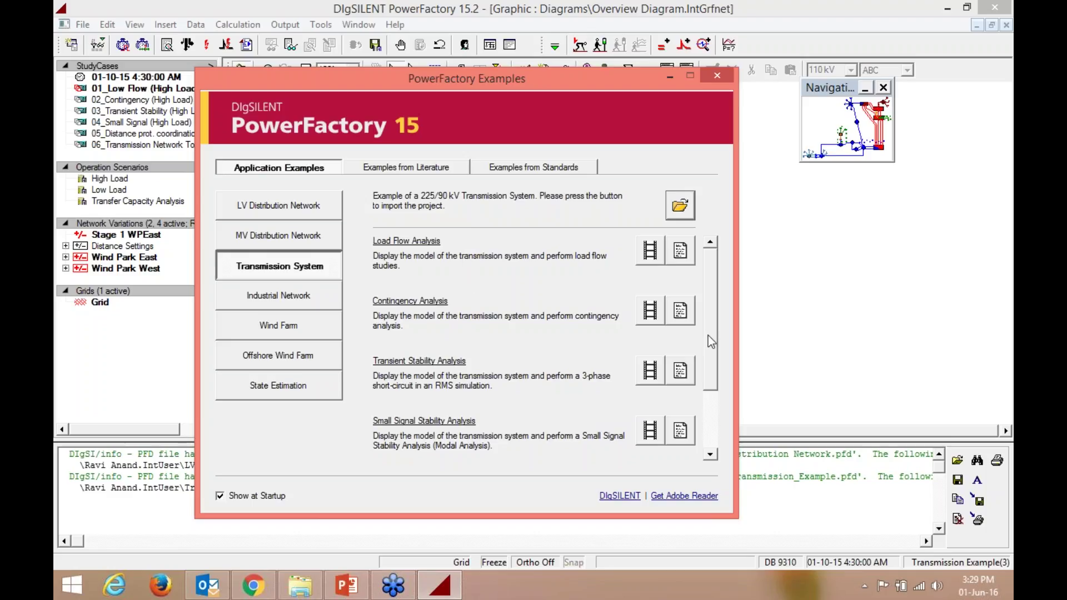
scroll(707, 355, down, 2)
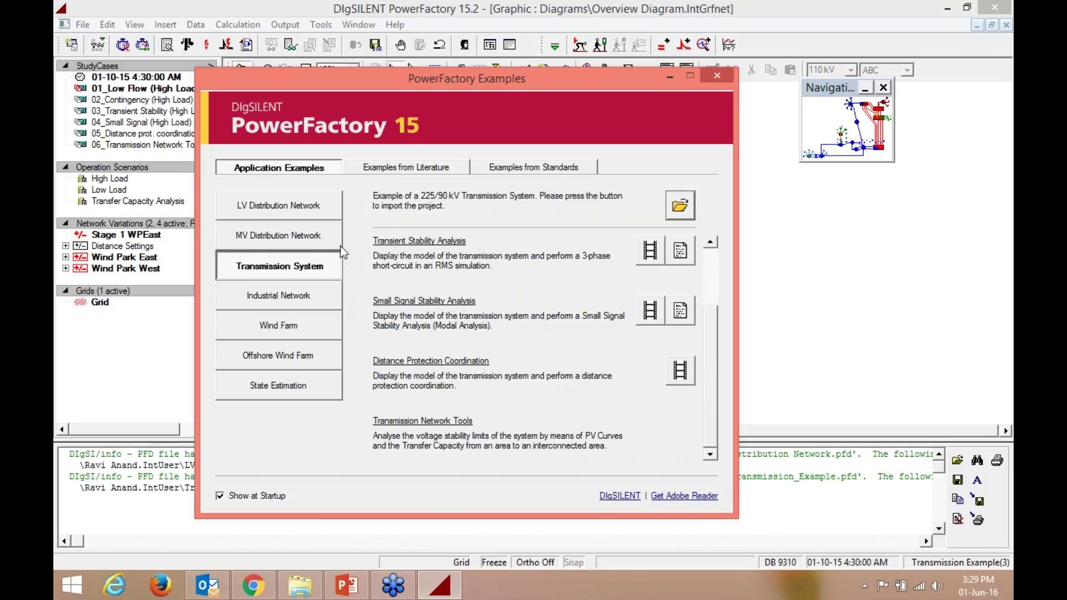
click(310, 237)
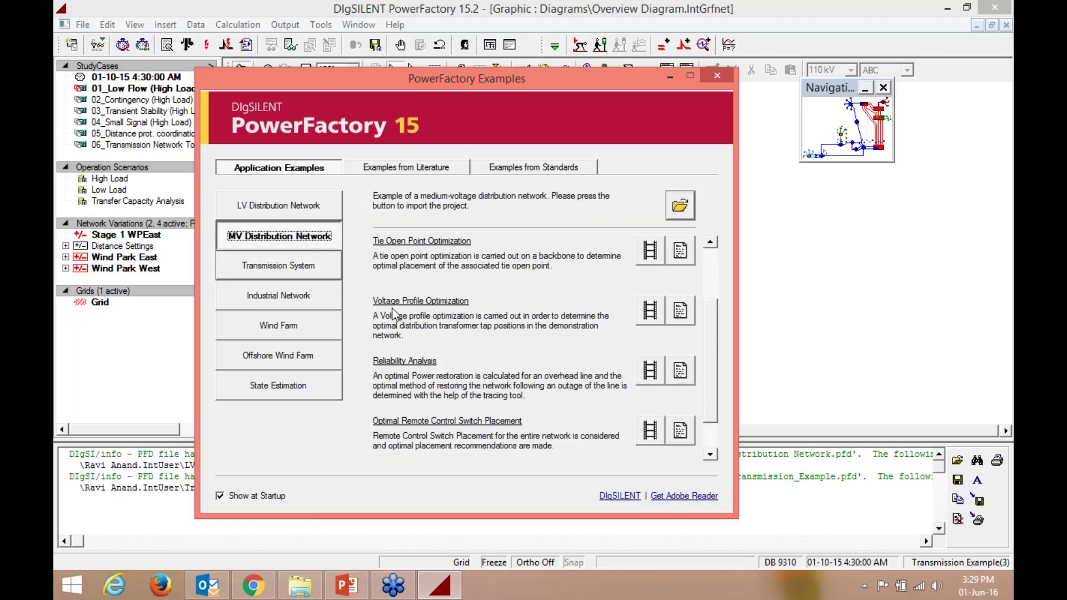
Watch the Contingency Analysis tutorial video of the Transmission System example and close the PowerFactory Examples window
click(288, 205)
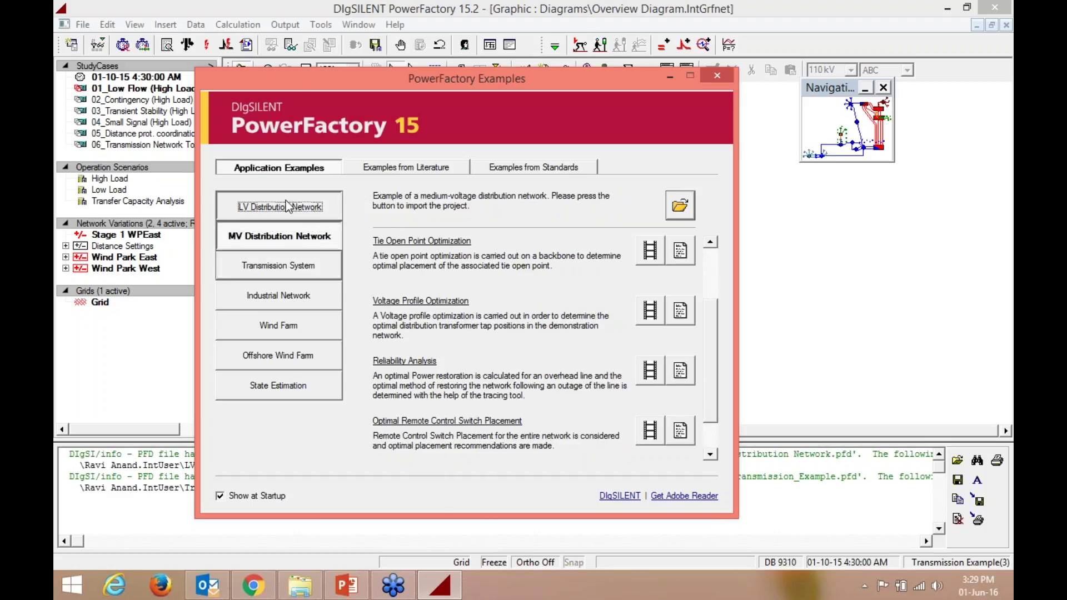
click(305, 266)
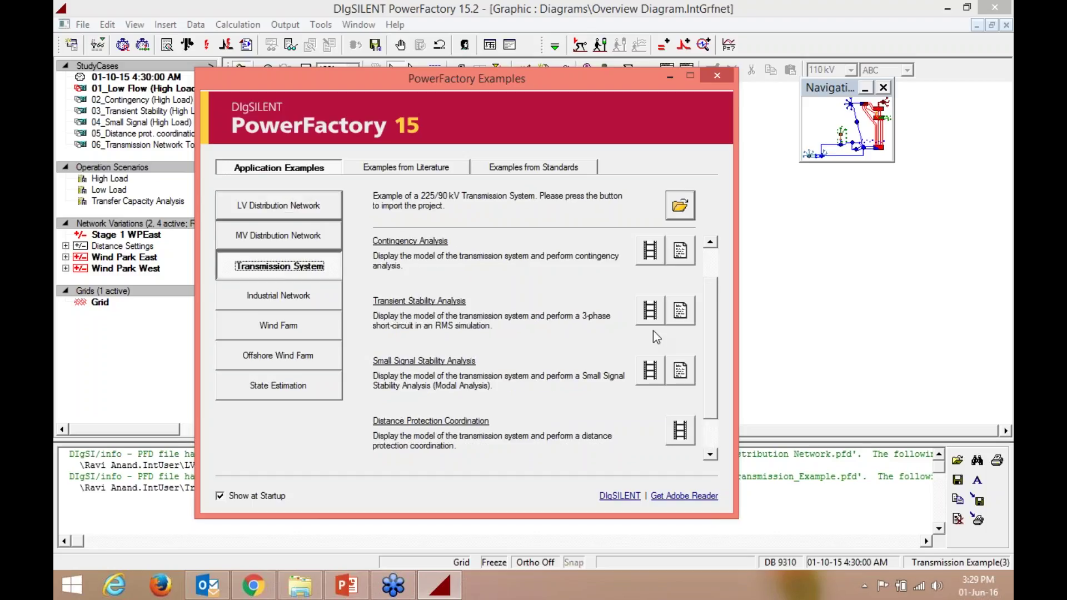
click(643, 256)
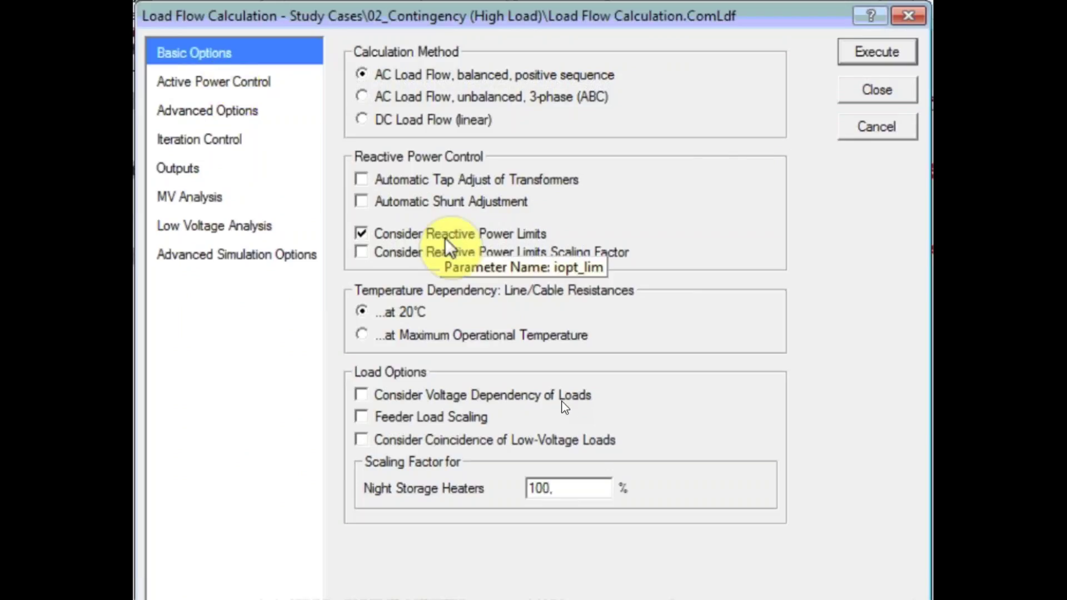
mouse_move(392, 314)
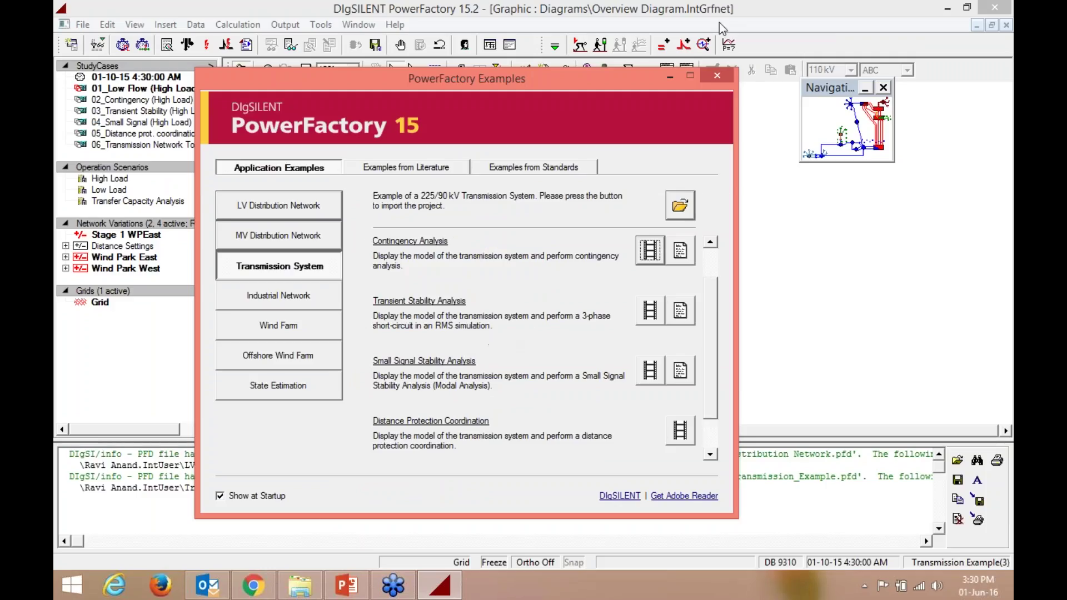
click(715, 76)
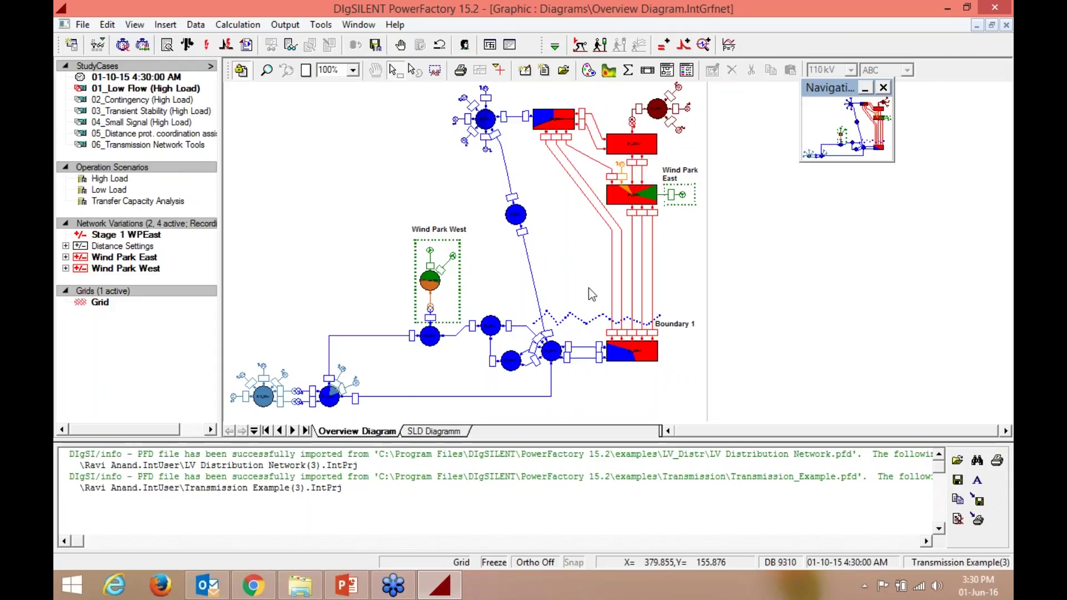
Display the SLD Diagramm of the transmission network at 200% zoom in an enlarged graphics area
click(445, 432)
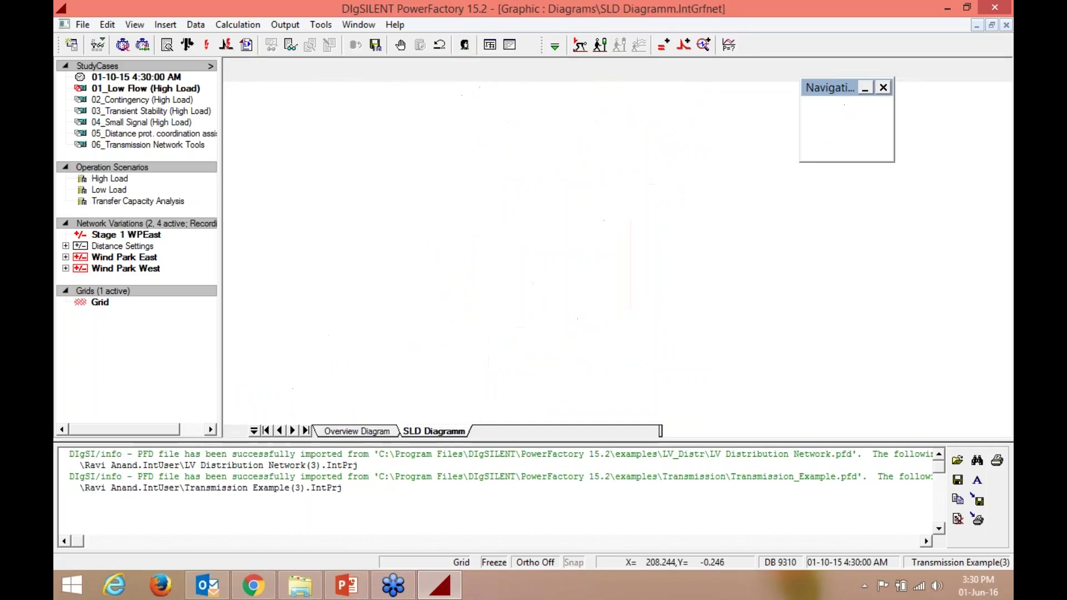
click(352, 70)
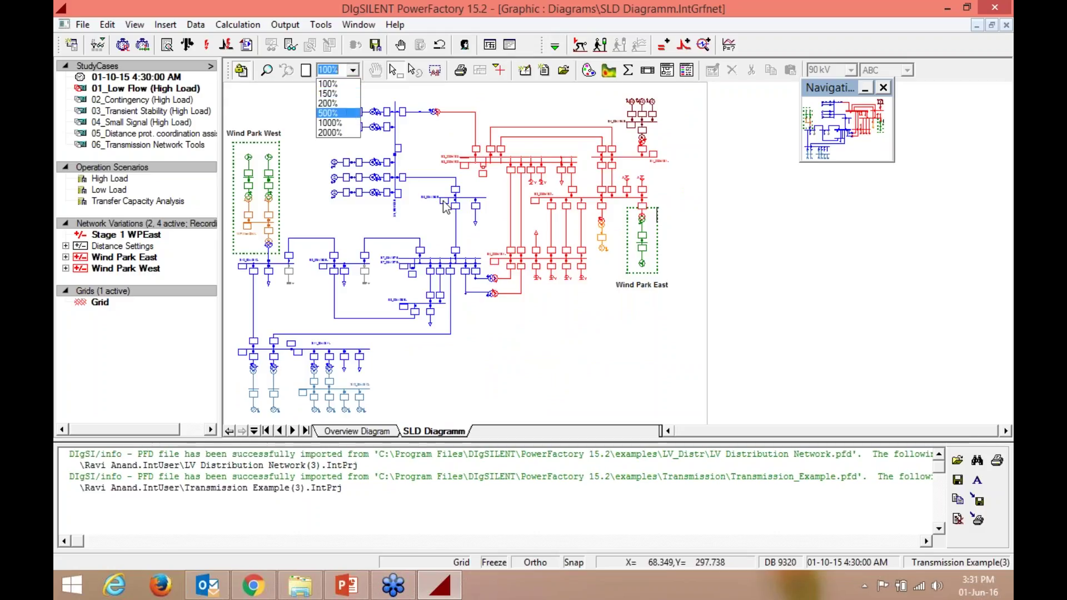
click(328, 113)
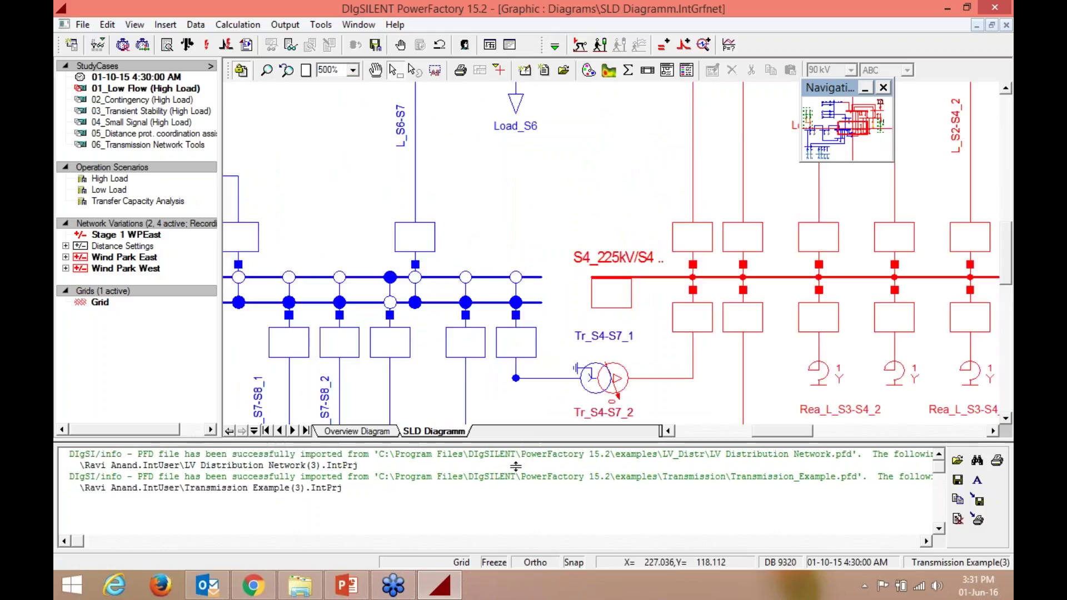
drag(516, 521, 515, 524)
click(352, 70)
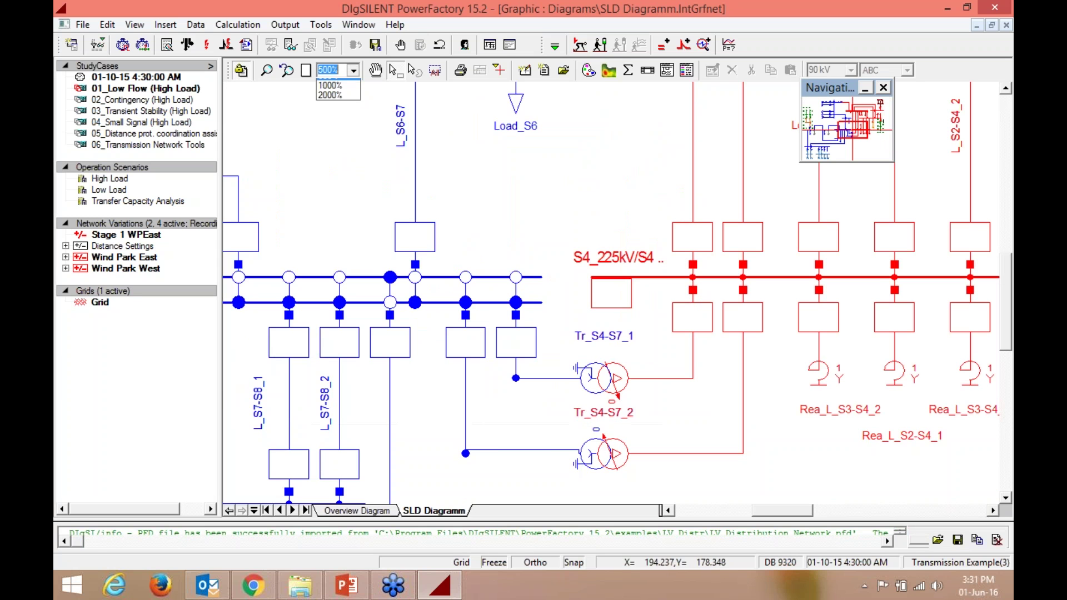
click(342, 104)
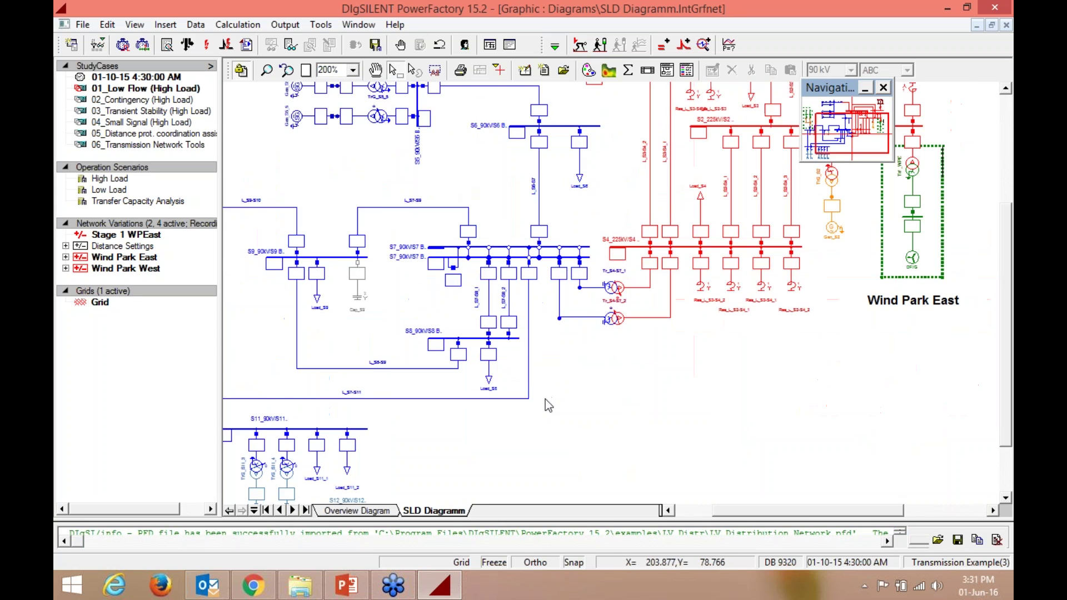
Examine the whole single line diagram, from the S11 and S12 generators to Wind Park West and Wind Park East
scroll(546, 399, down, 2)
scroll(563, 423, left, 3)
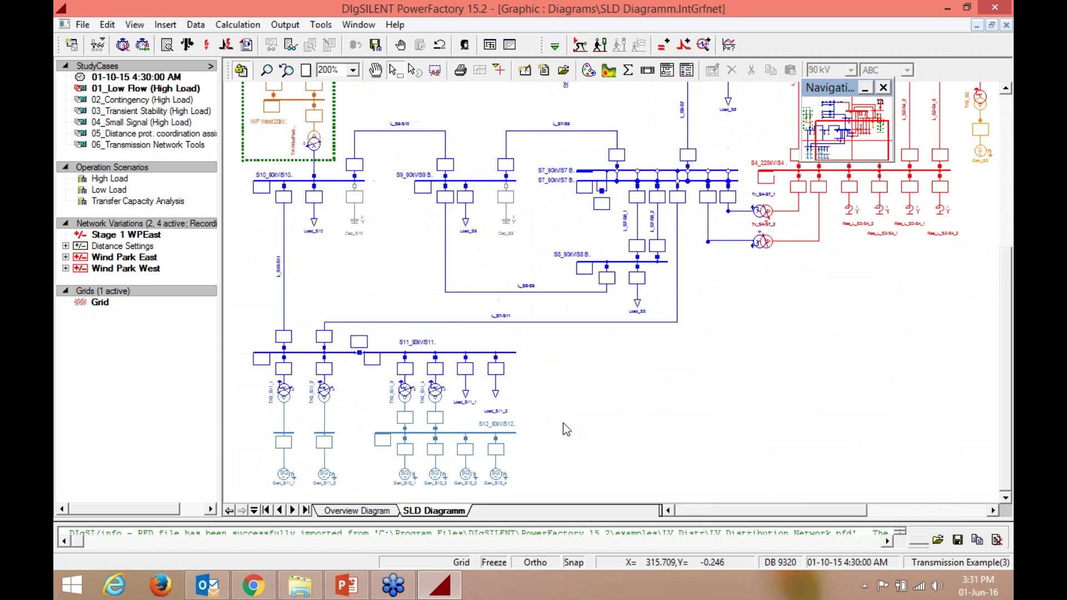
scroll(507, 395, up, 2)
scroll(507, 395, up, 3)
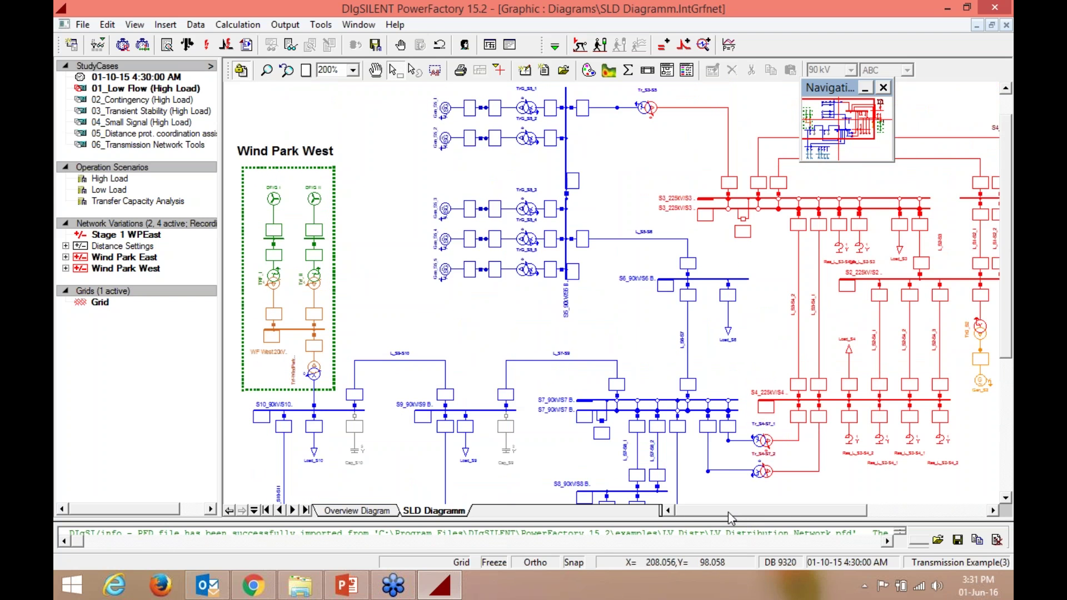
drag(728, 512, 763, 511)
scroll(606, 310, down, 6)
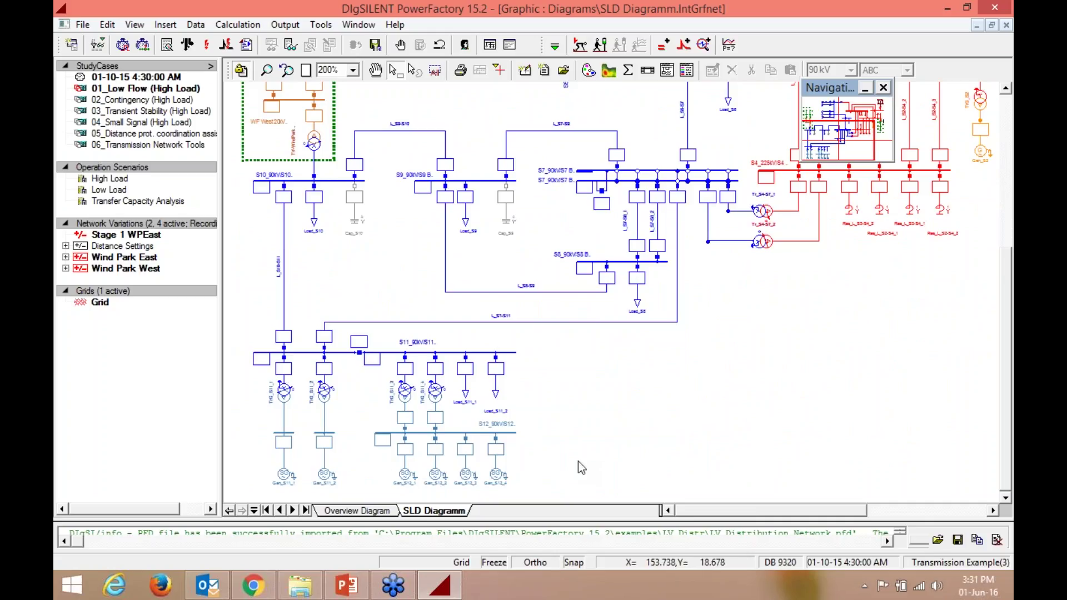
scroll(578, 460, up, 6)
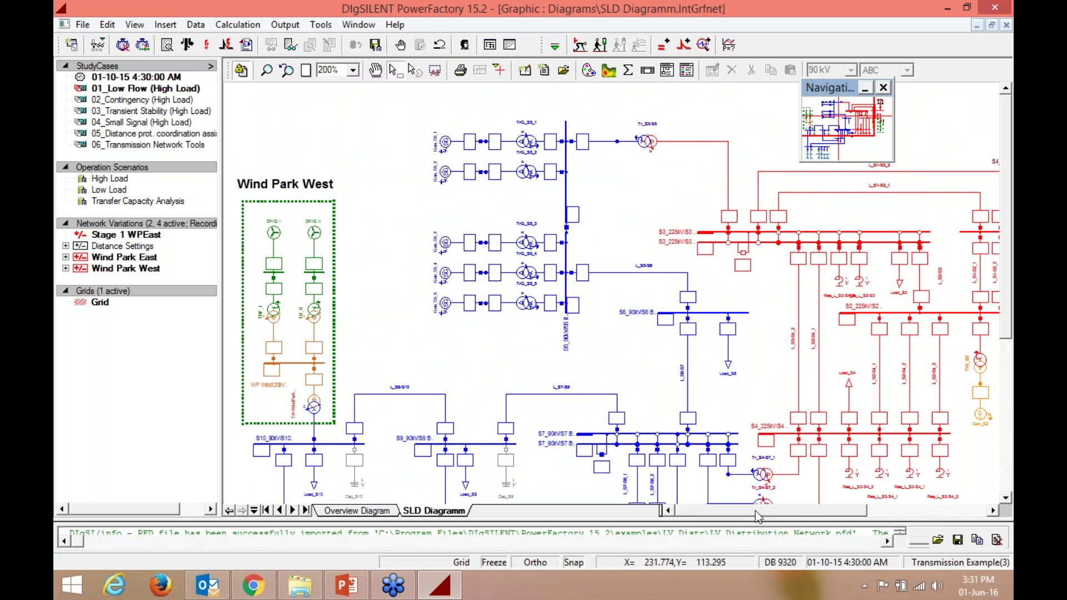
drag(756, 510, 837, 509)
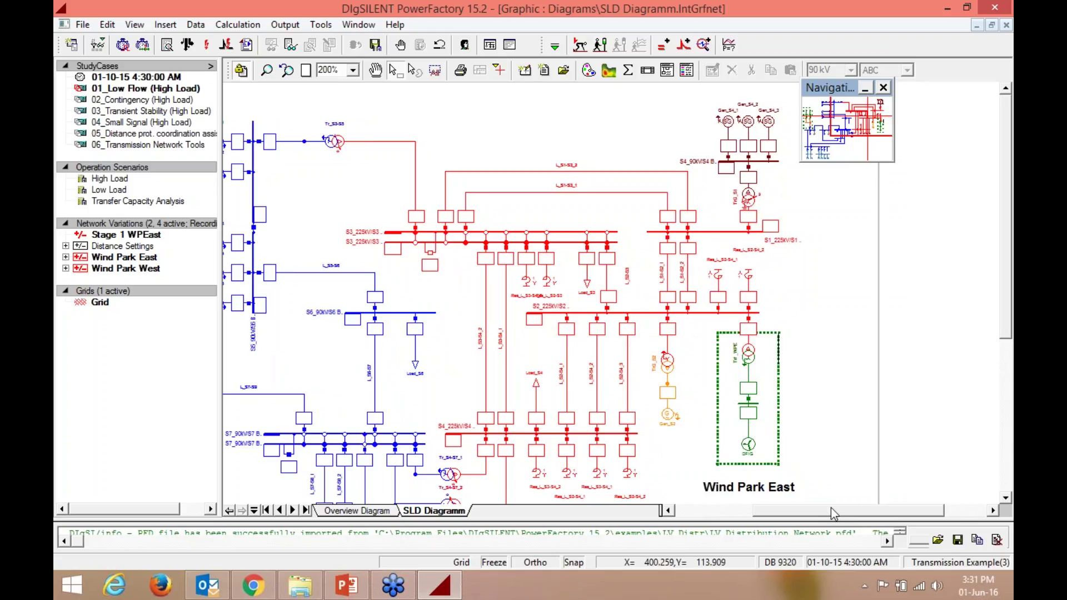
drag(833, 515, 756, 511)
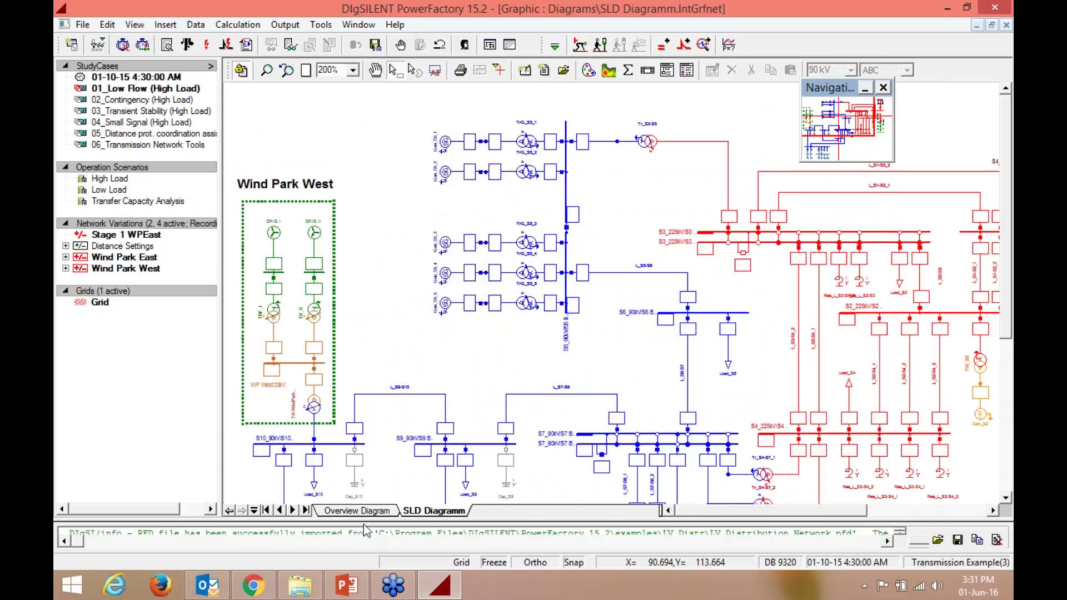
Enlarge the message output area and activate the study case 03_Transient Stability (High Load)
drag(385, 350, 384, 350)
right_click(122, 112)
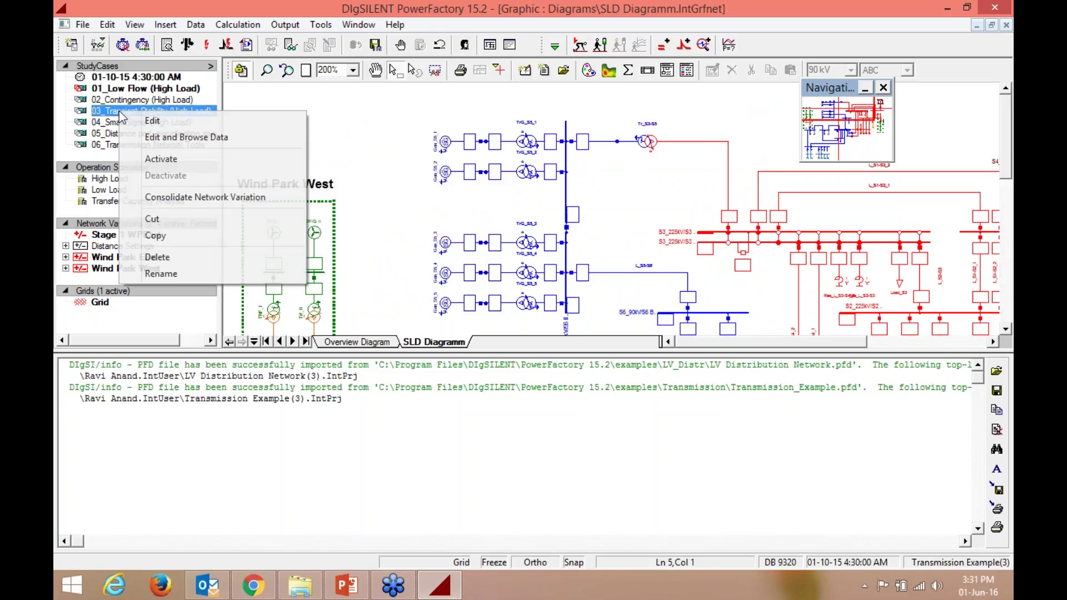
click(182, 160)
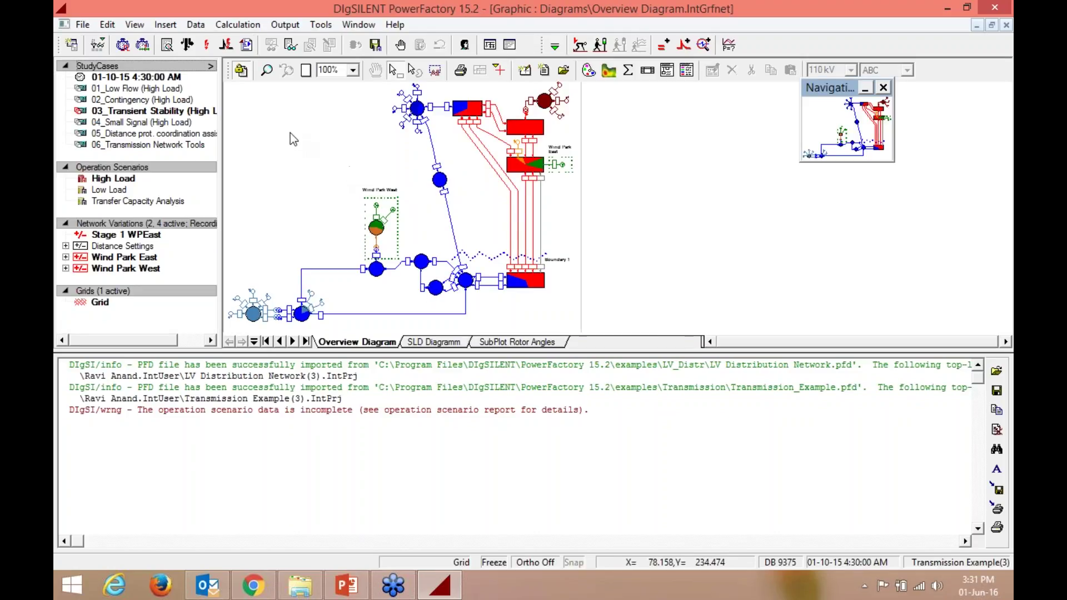
Display the SubPlot Rotor Angles plot enlarged, with more room for the graphics so its curve legend is readable
click(525, 342)
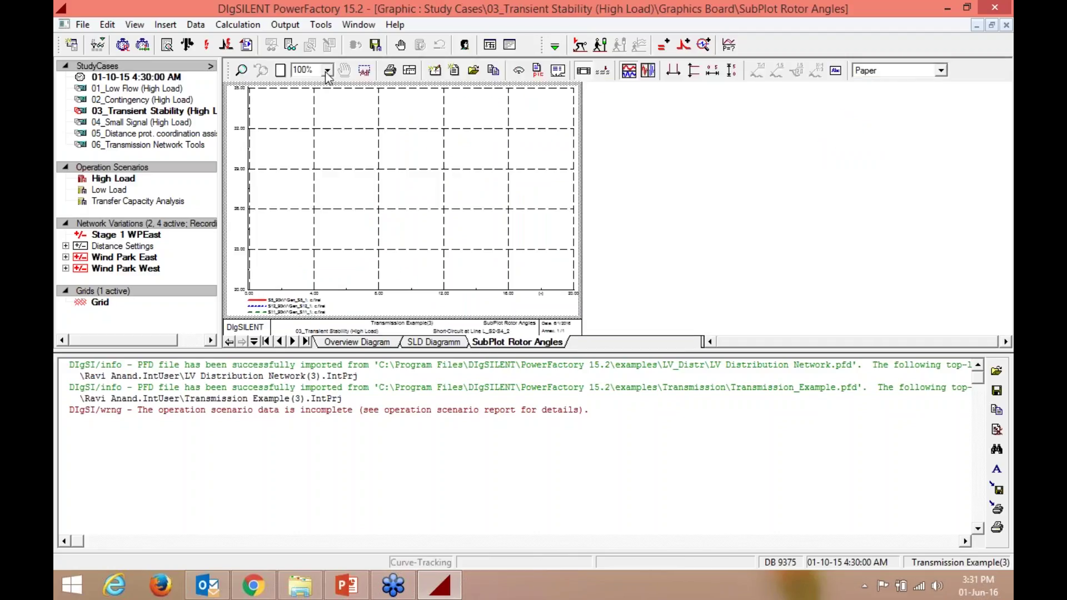
click(327, 71)
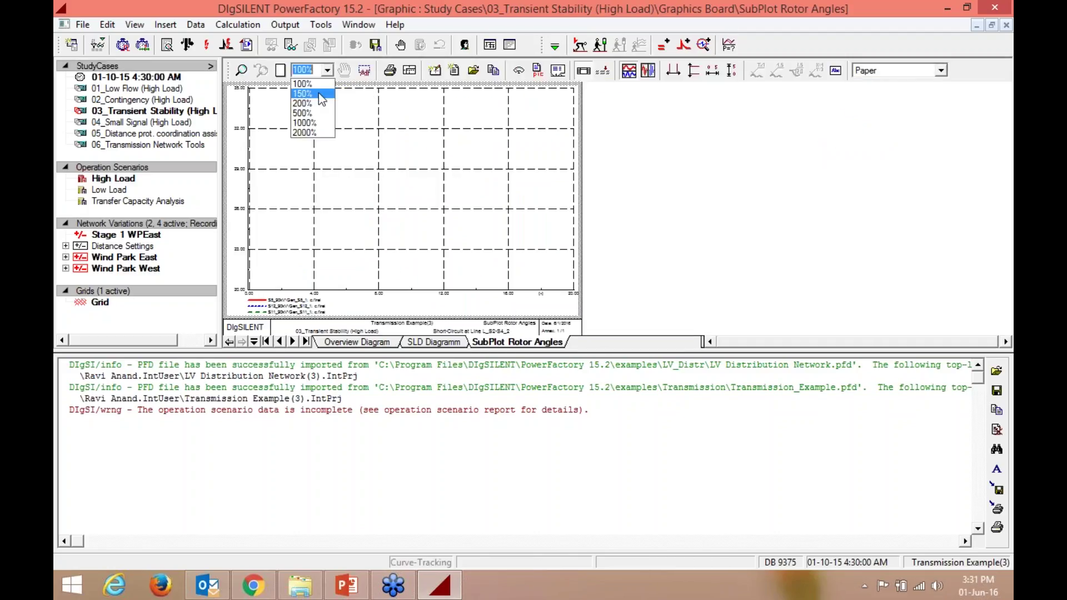
click(318, 94)
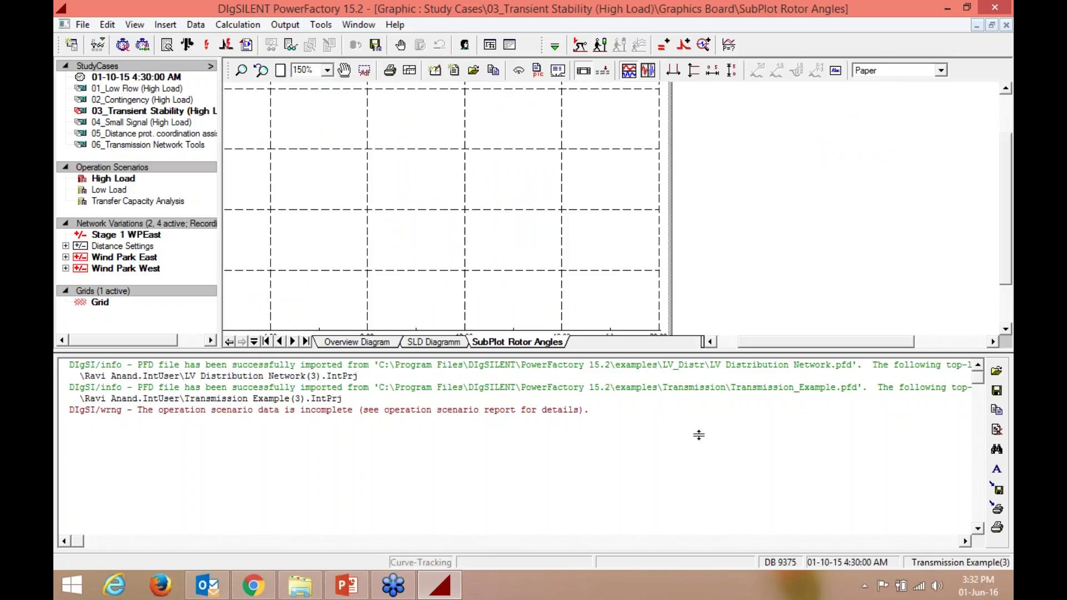
drag(699, 435, 699, 436)
click(435, 427)
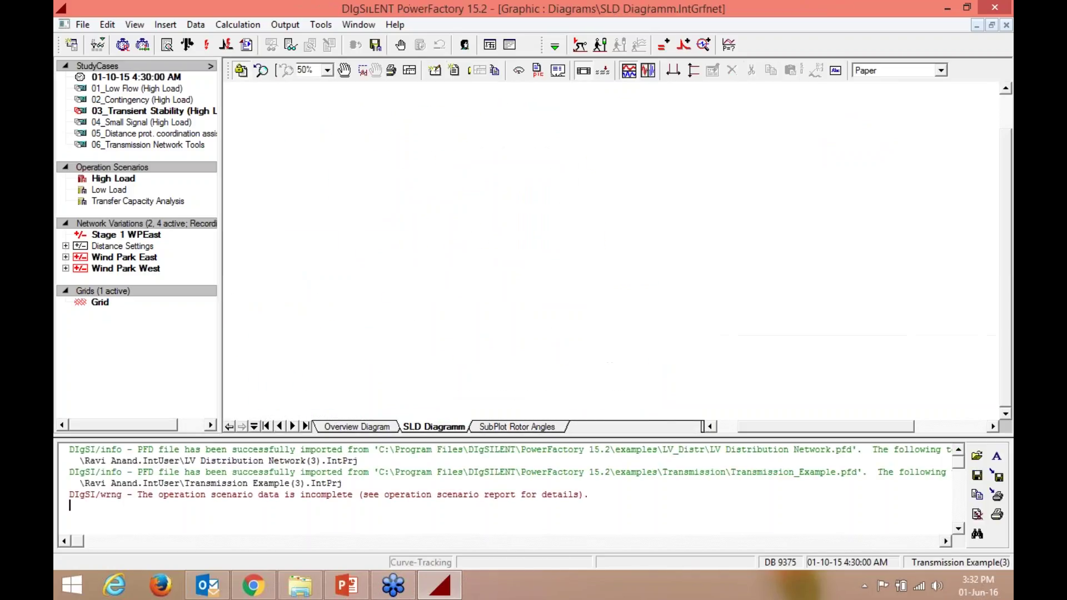
click(517, 427)
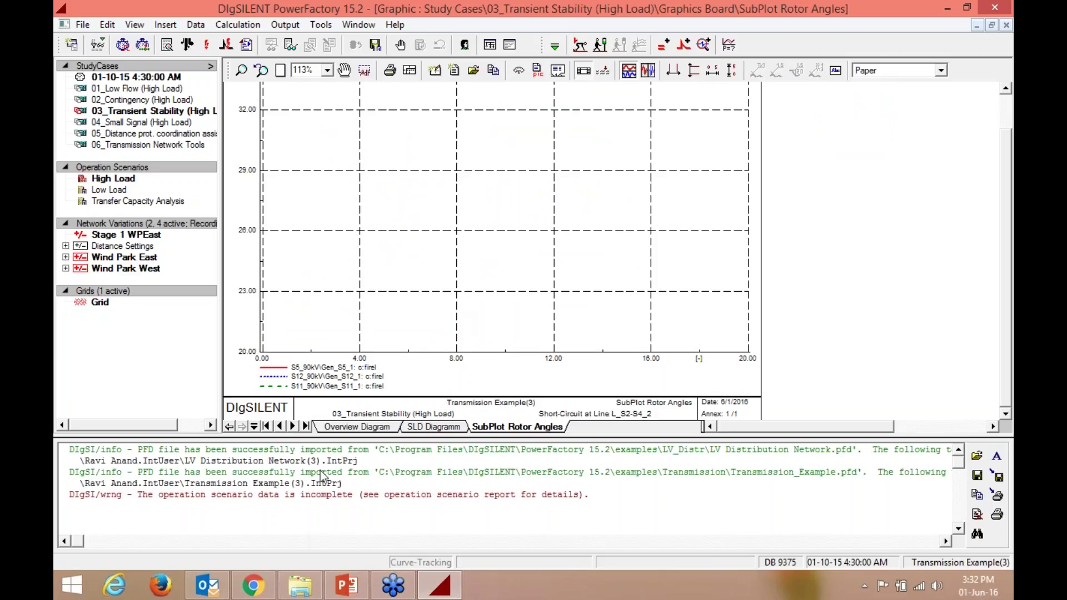
Examine the S11, S12 and S5 generators and Wind Park West in the SLD Diagramm at 500% zoom
click(433, 426)
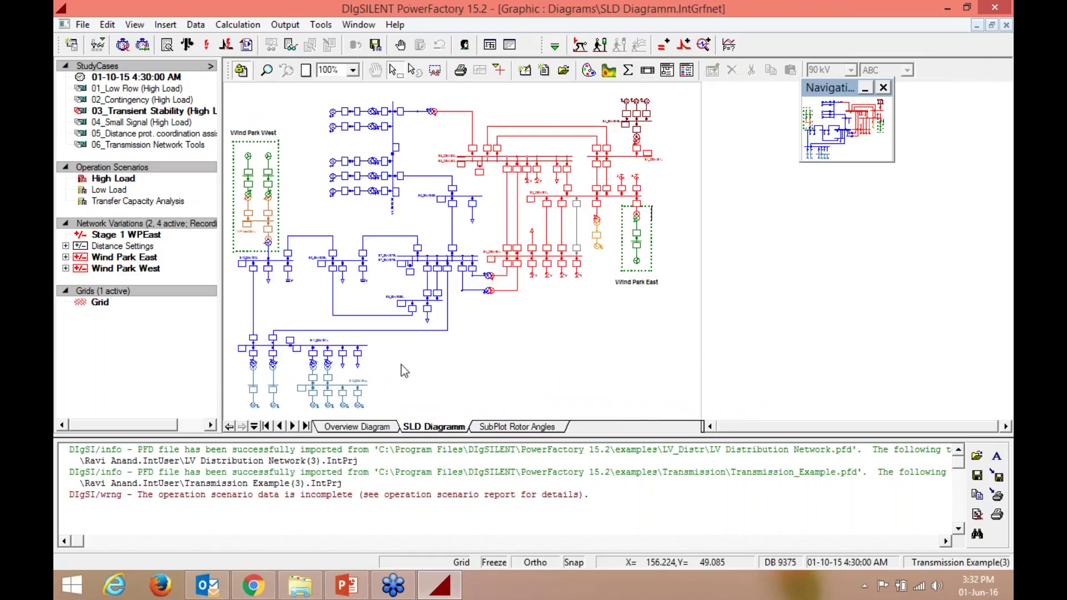
click(353, 70)
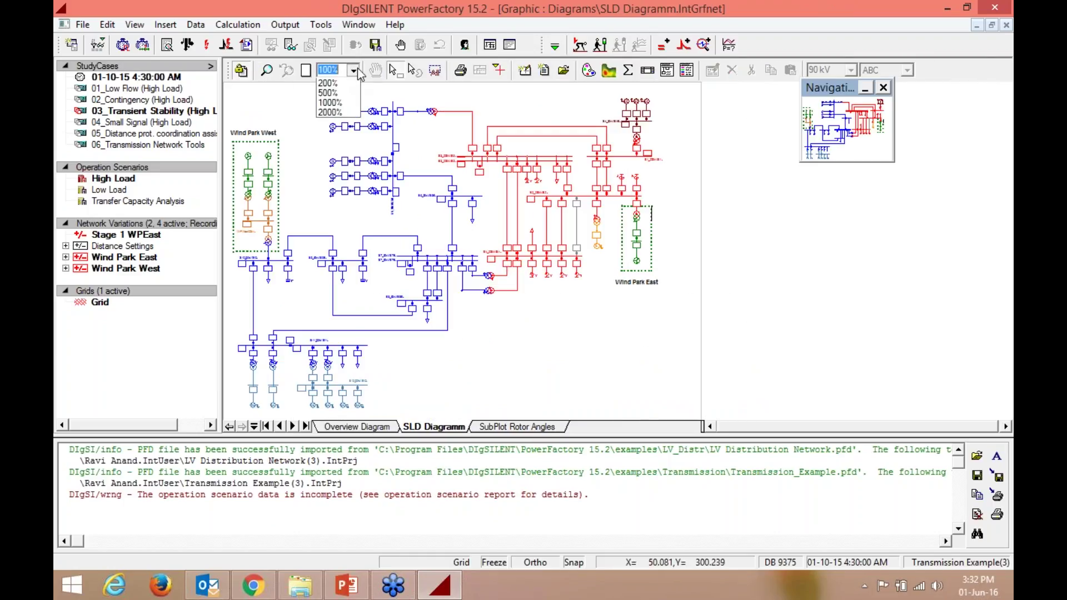
click(342, 114)
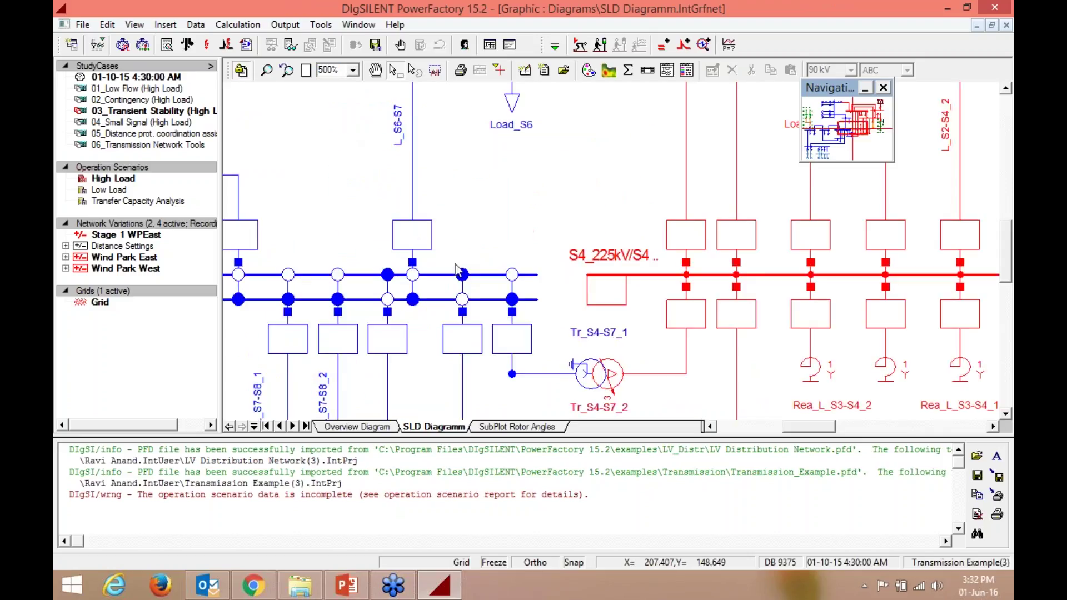
scroll(816, 414, down, 3)
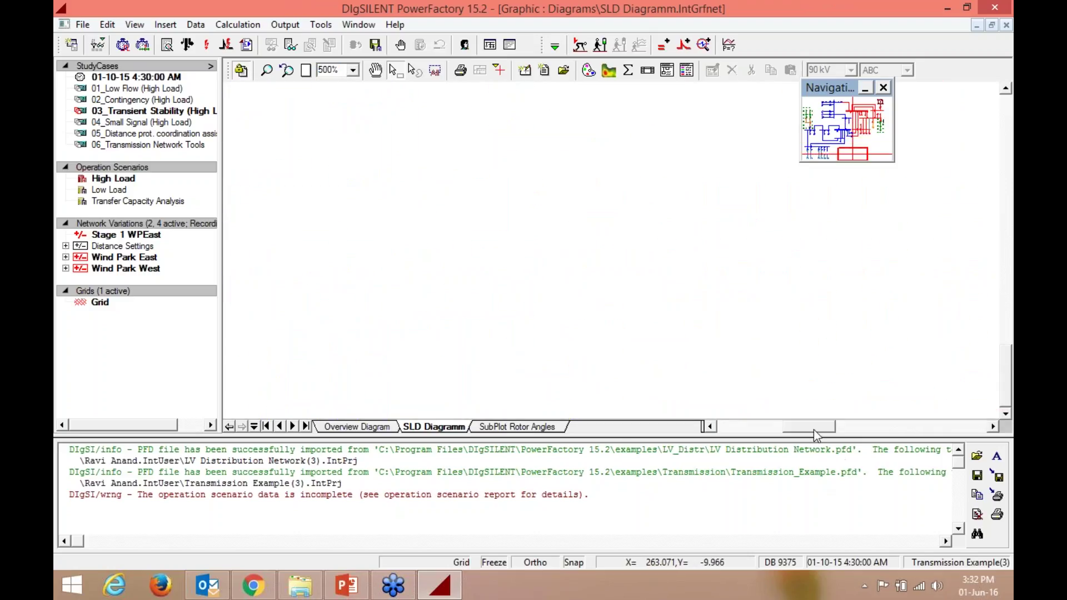
click(758, 428)
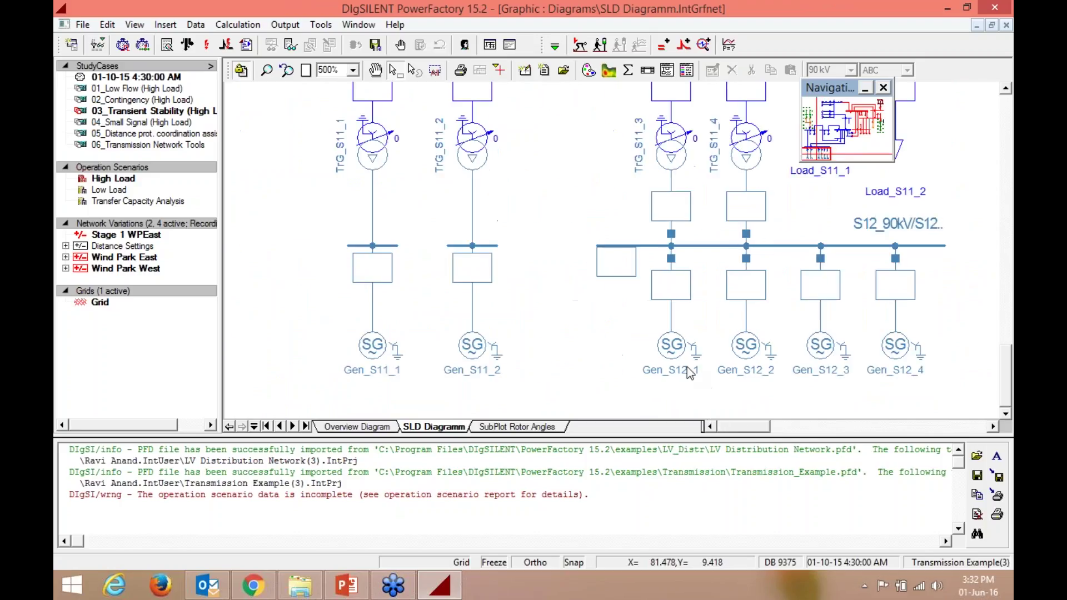
scroll(687, 366, up, 3)
scroll(688, 373, up, 8)
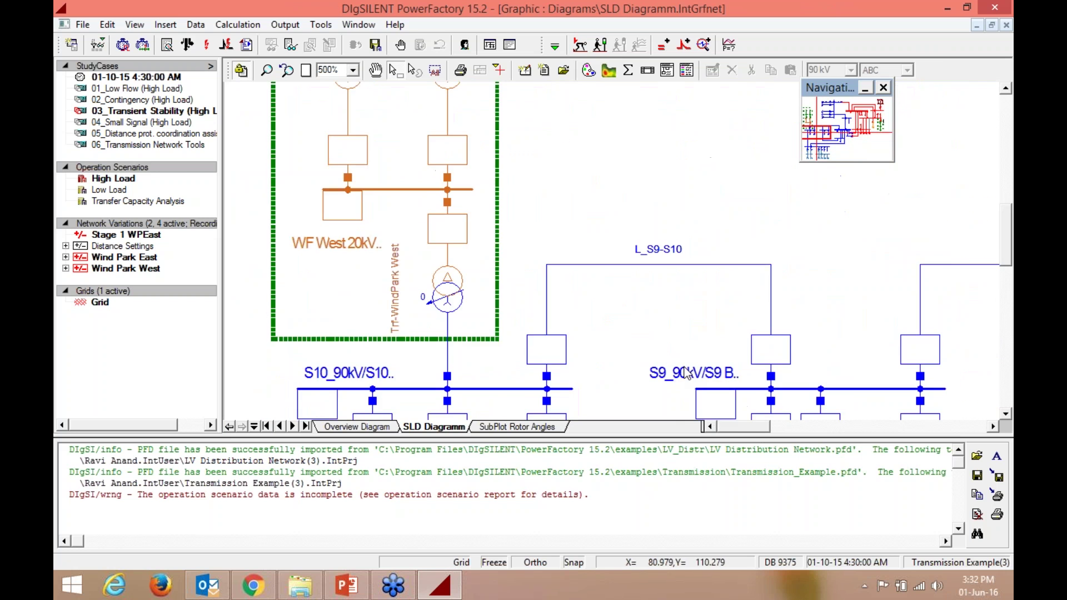
scroll(688, 373, down, 1)
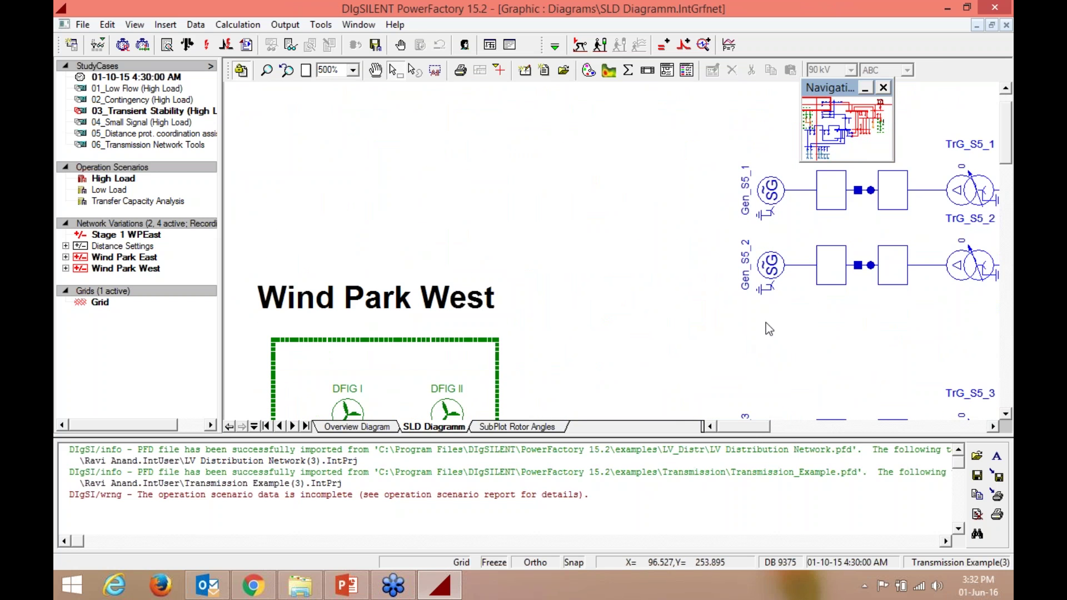
scroll(766, 325, down, 1)
scroll(765, 328, down, 5)
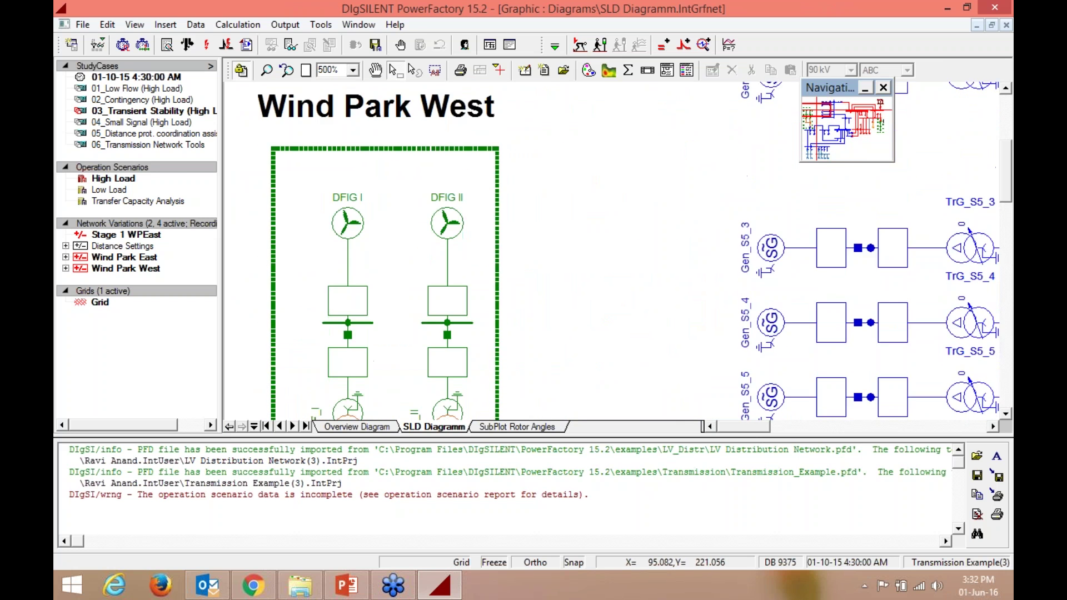
Compare the generators in the rotor angle plot's legend with the SLD Diagramm
click(520, 427)
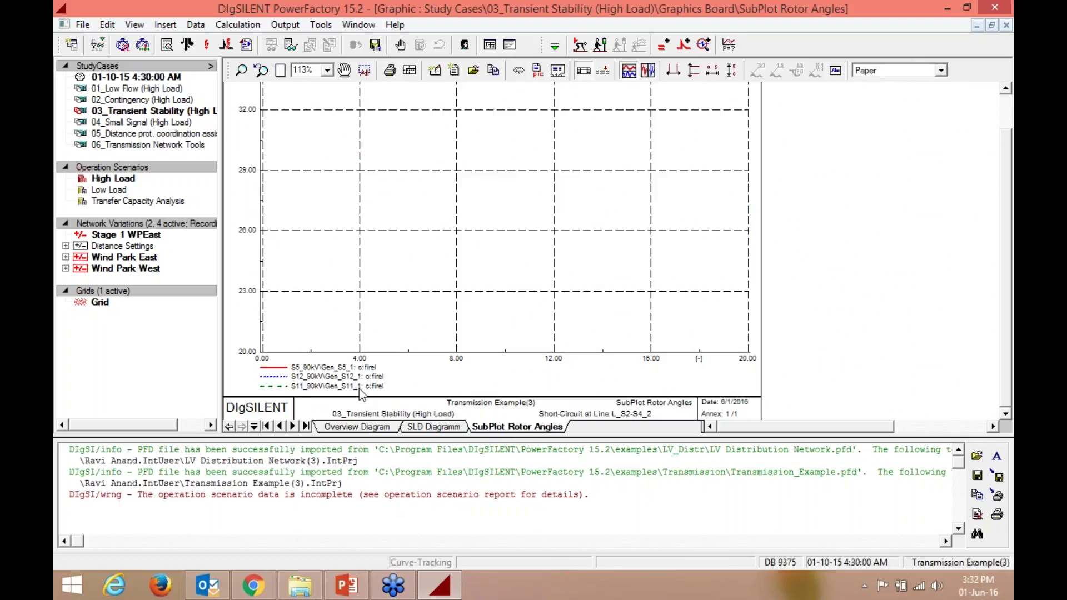
click(372, 429)
click(433, 427)
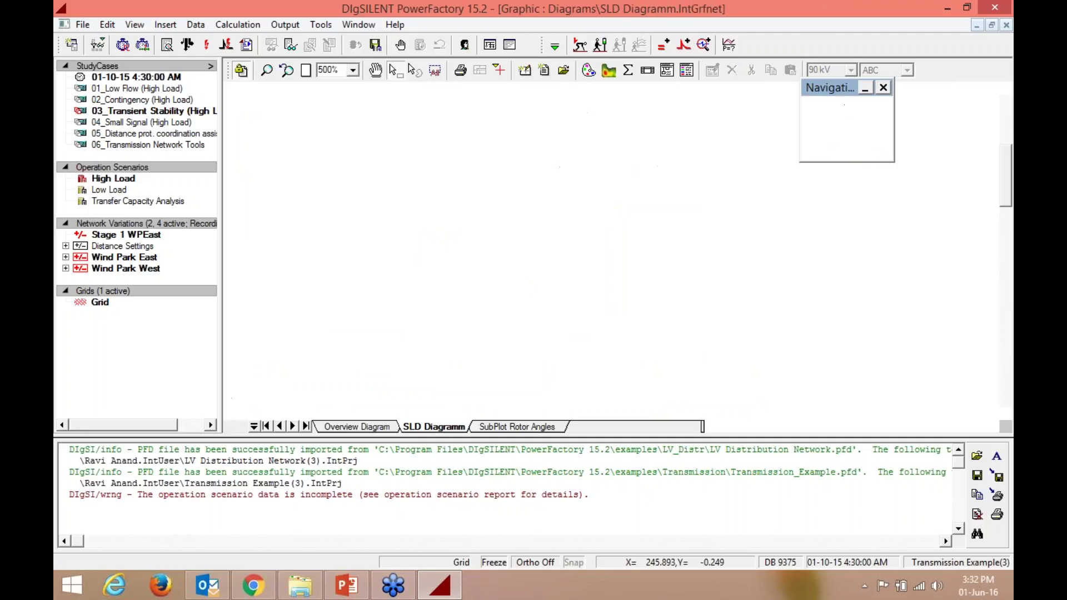
Return to the SubPlot Rotor Angles plot and calculate the initial conditions for the transient stability simulation
click(523, 427)
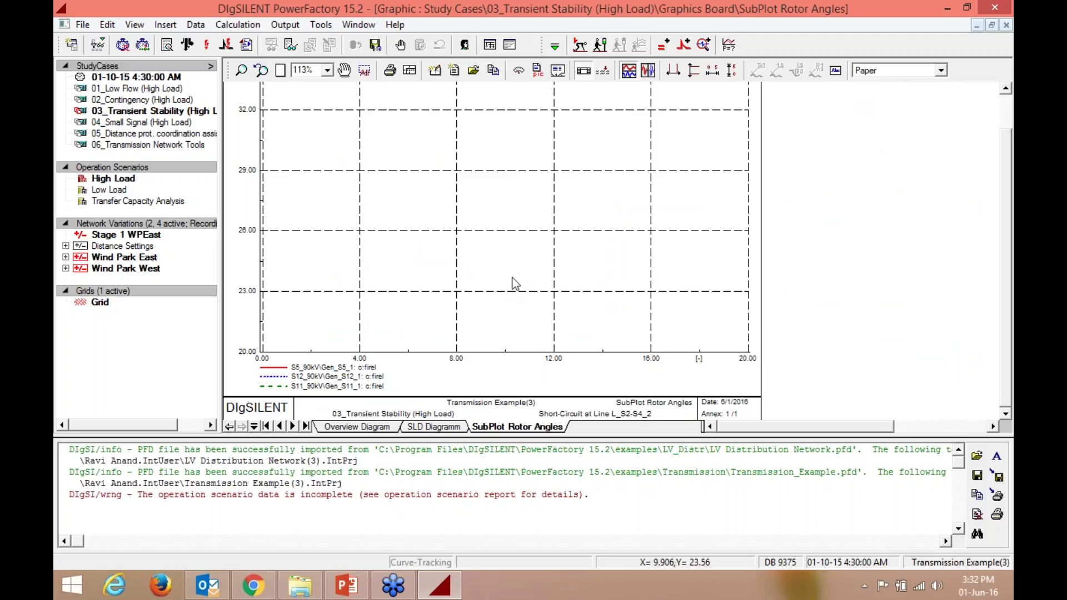
click(581, 46)
click(719, 105)
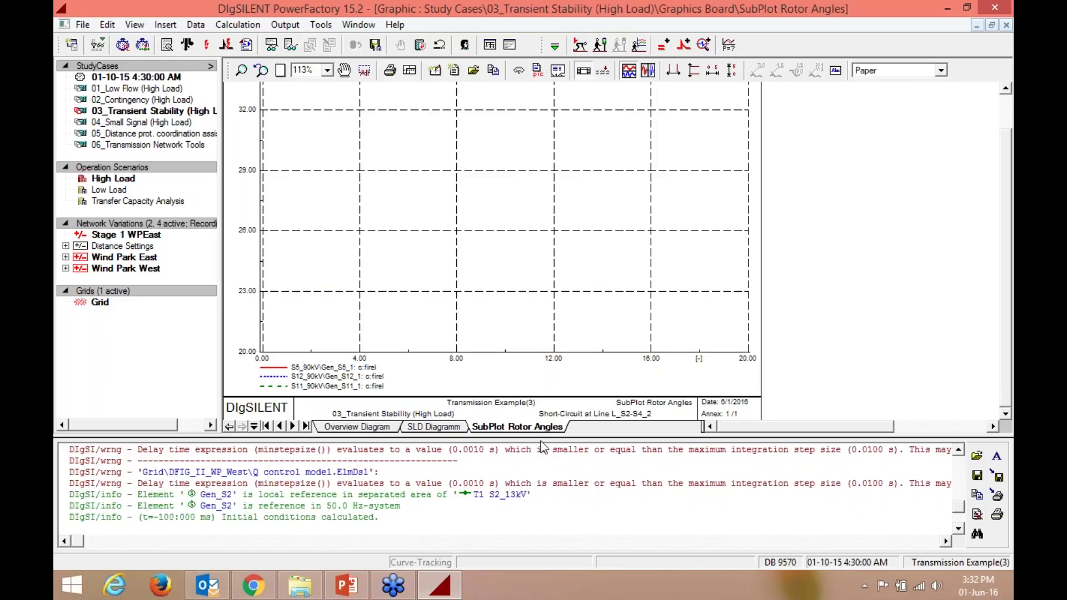
Review the initial-conditions messages in a taller output window and run the transient stability simulation to 20 s
drag(542, 441, 552, 299)
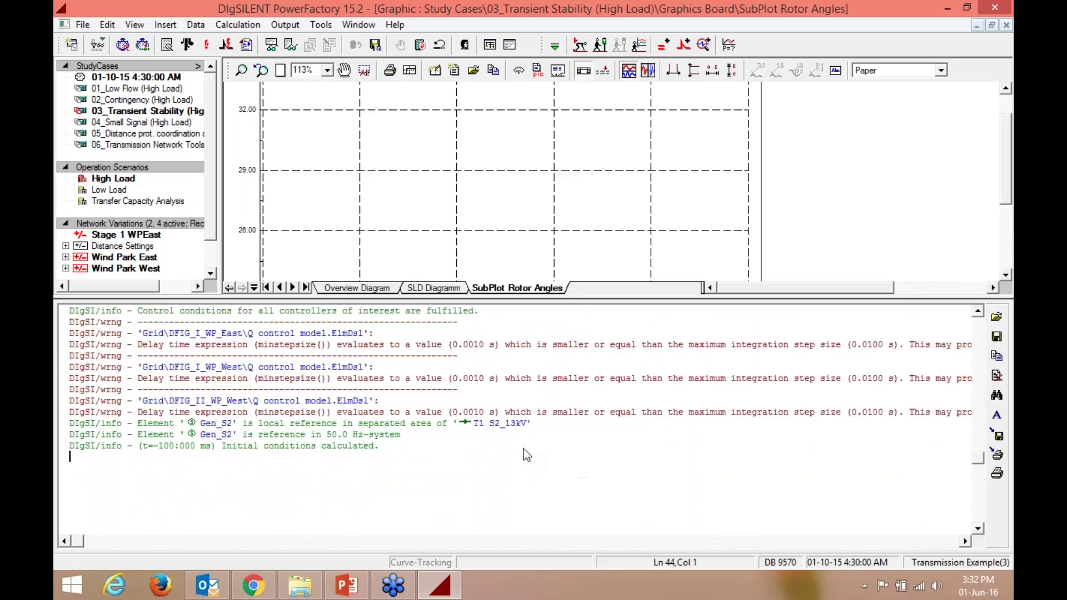
scroll(527, 455, up, 3)
click(600, 45)
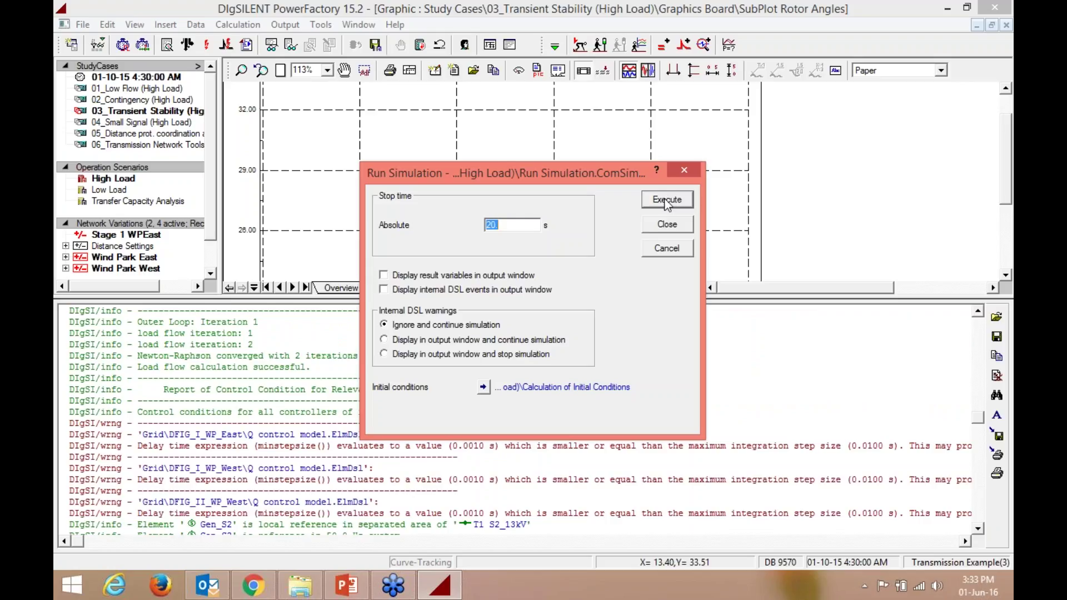
click(668, 201)
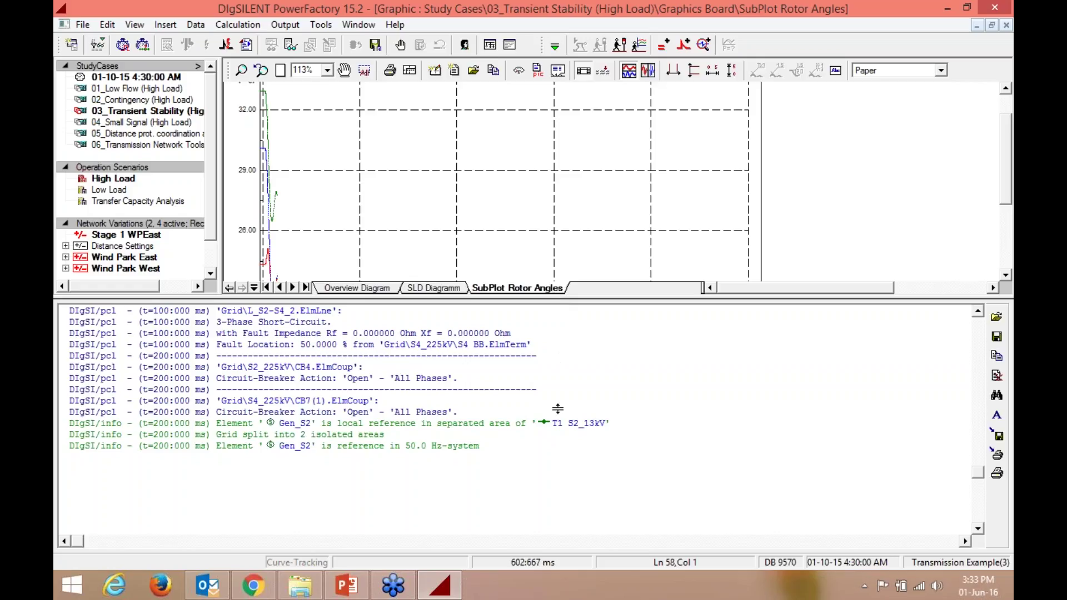
drag(557, 409, 558, 409)
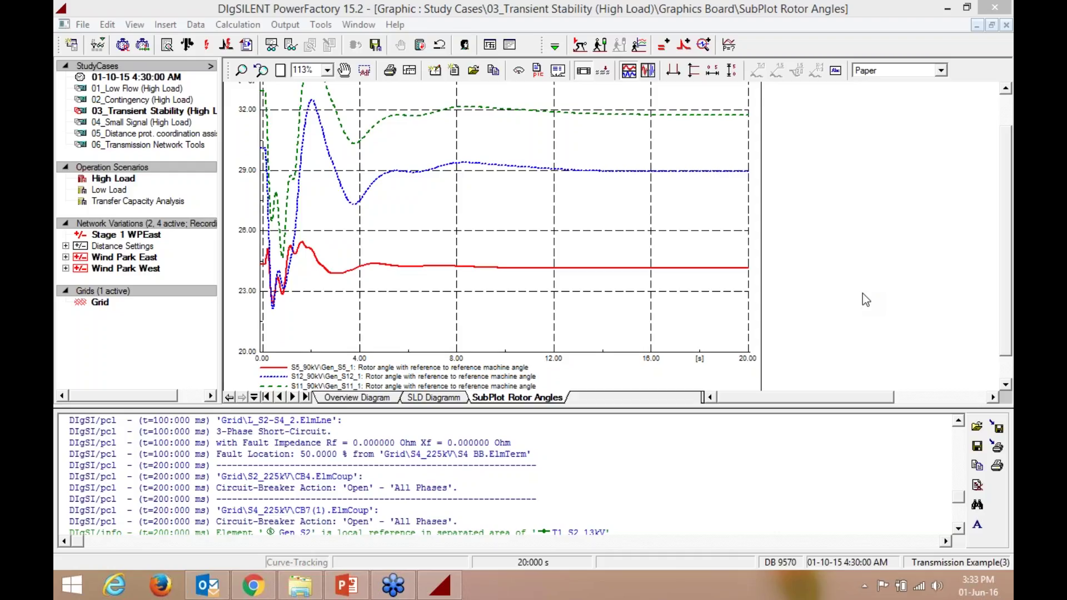
Examine the simulated rotor angle curves of the three generators at 200% zoom, including the first swings after the fault
click(621, 339)
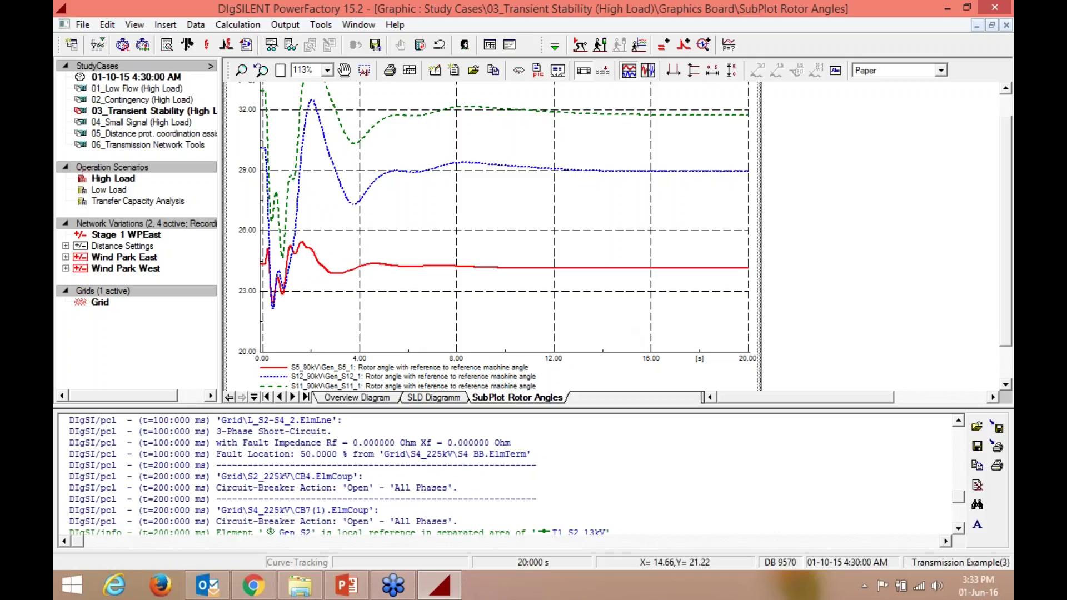
scroll(600, 194, up, 1)
click(329, 71)
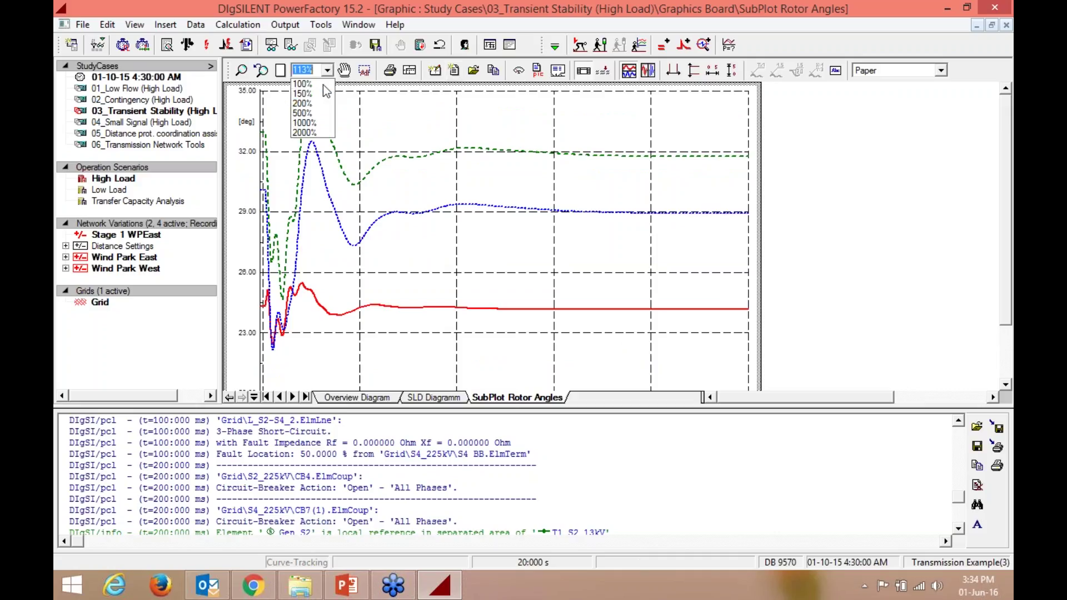
key(Return)
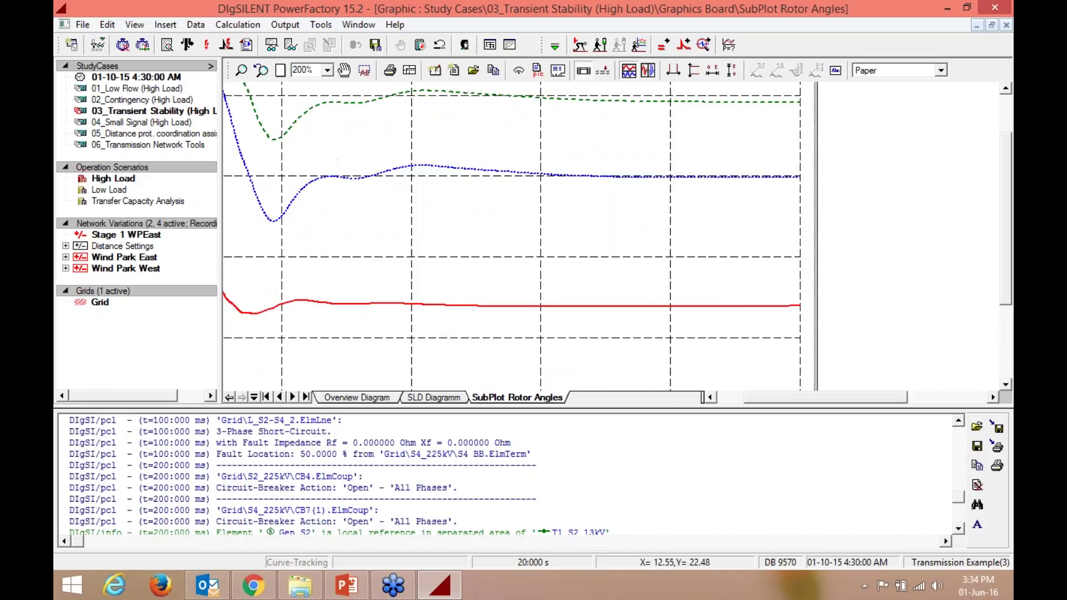
scroll(511, 239, up, 3)
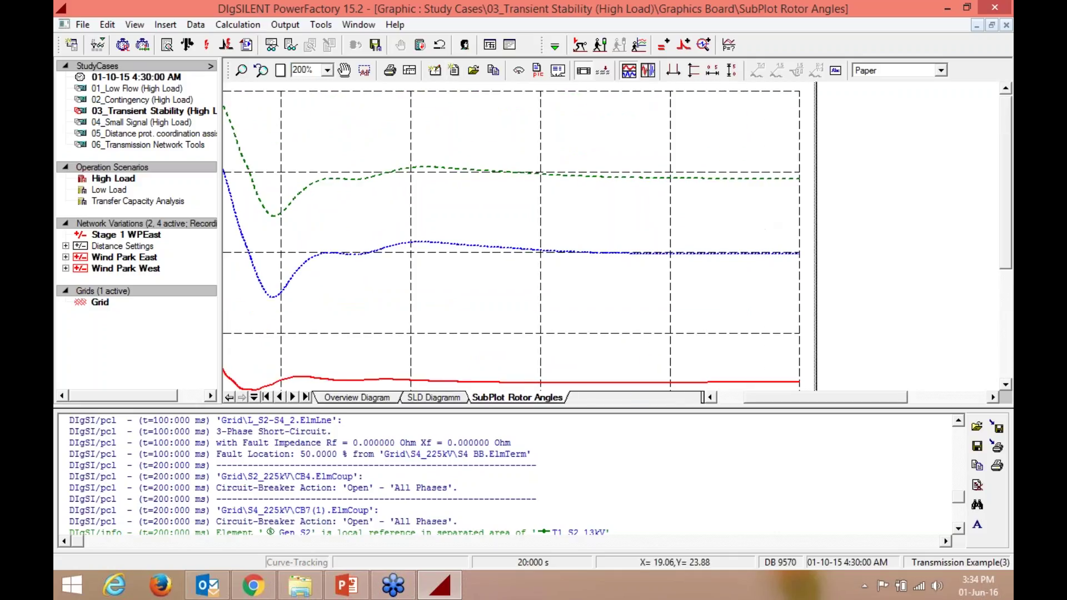
scroll(772, 406, left, 3)
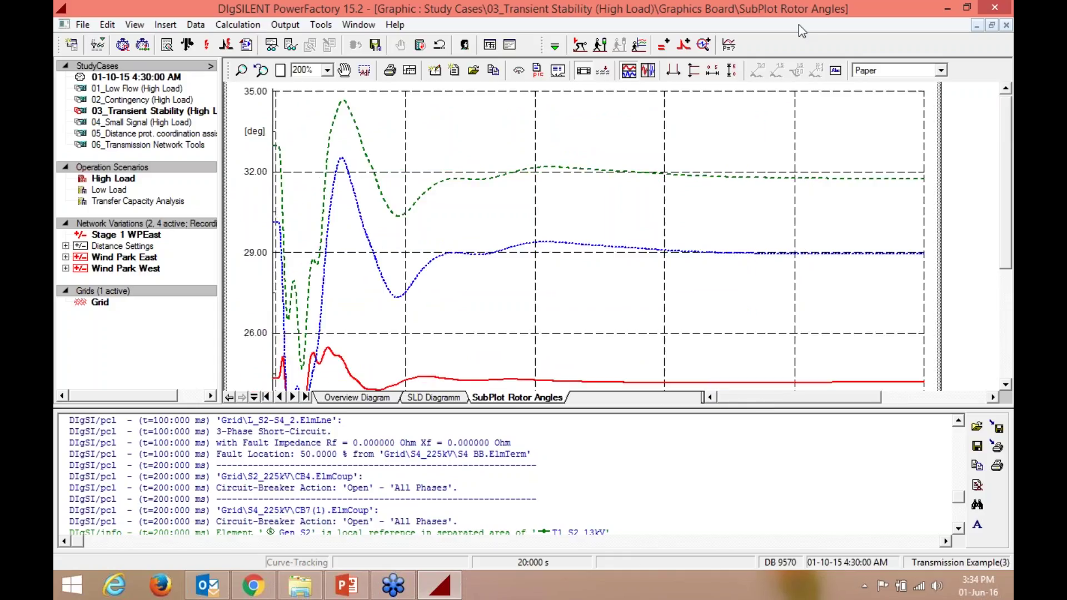
Fit the rotor angle plot's y-axis scale to the curves and display the plot at 150% zoom with a smaller output window
click(729, 73)
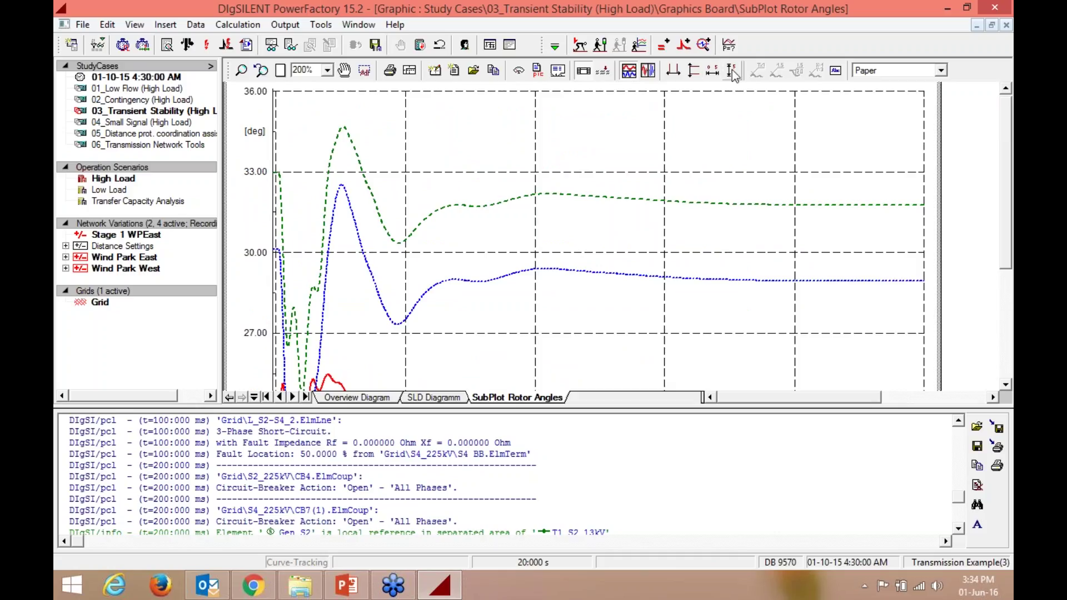
scroll(729, 255, down, 3)
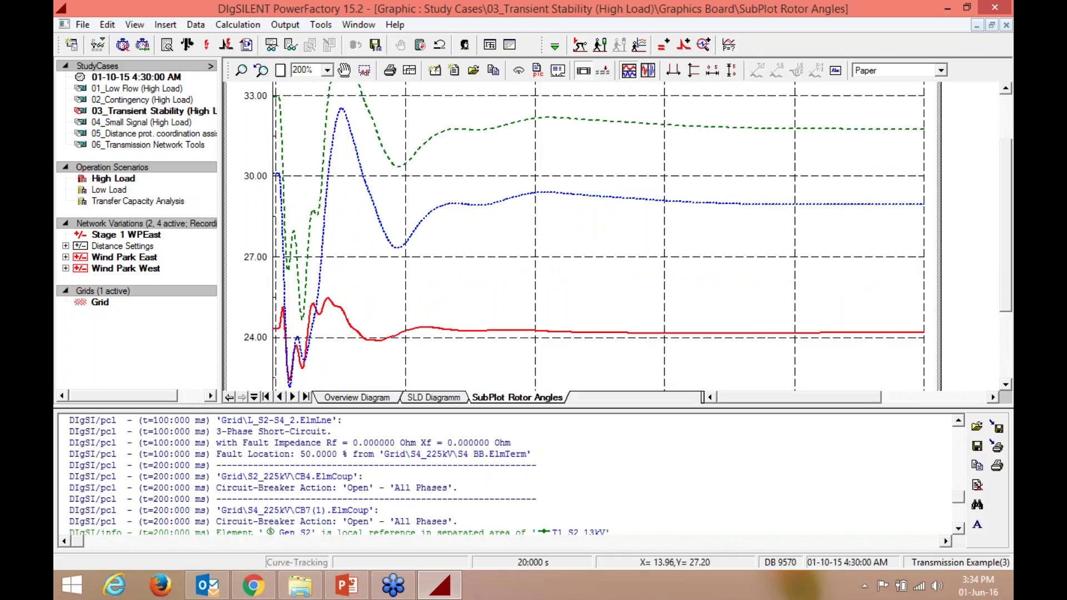
click(328, 70)
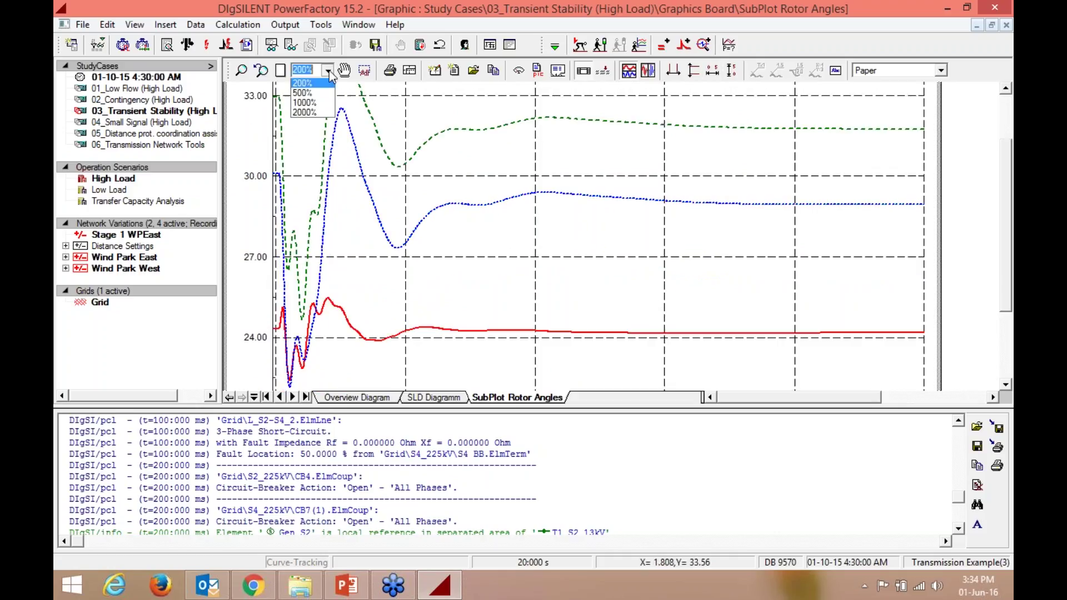
click(305, 93)
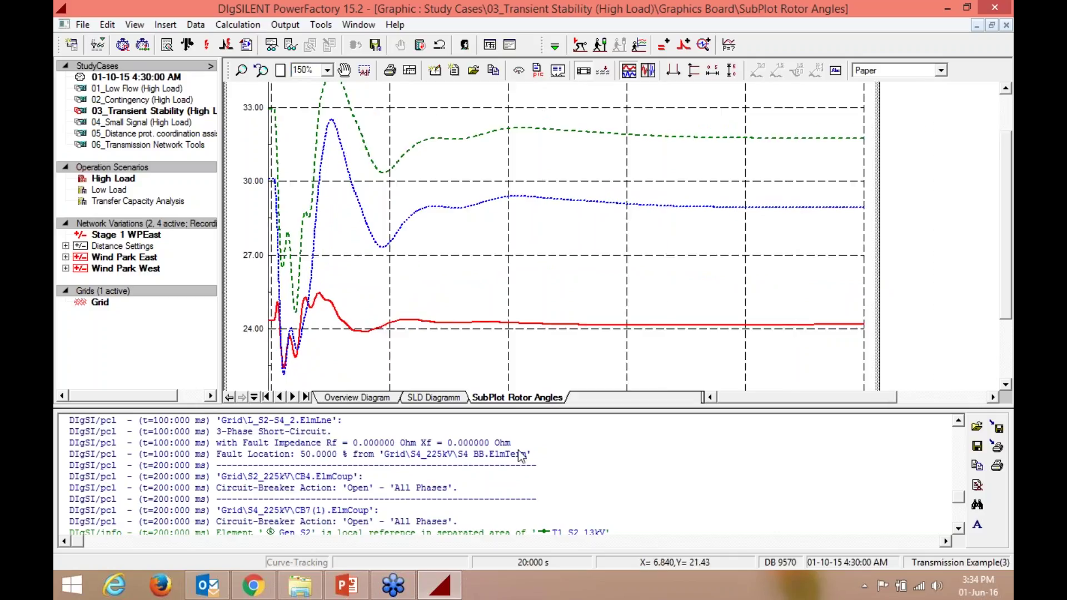
drag(508, 495, 507, 495)
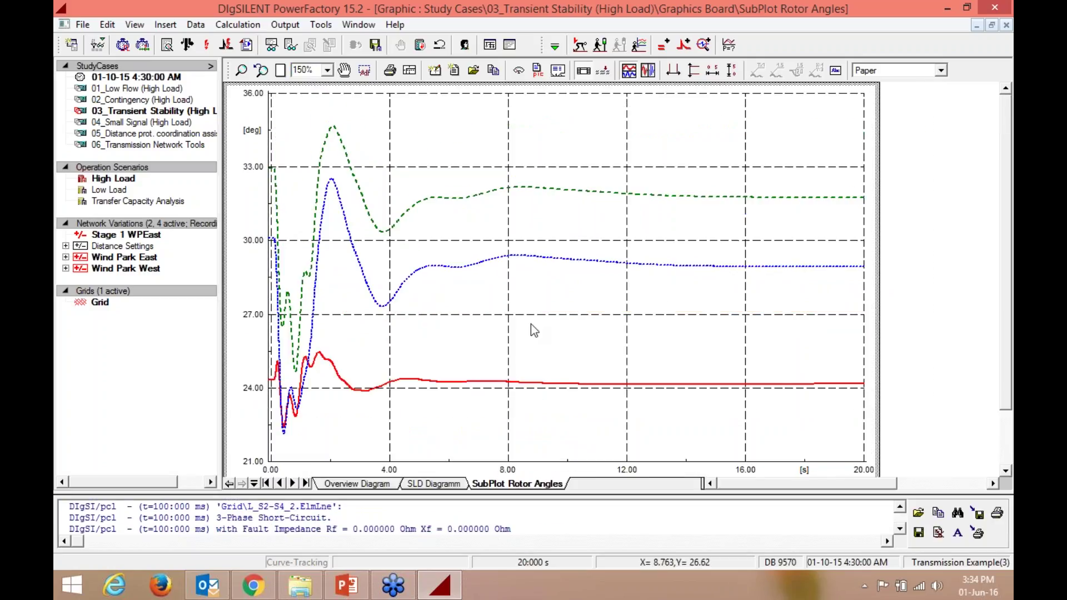
scroll(531, 323, down, 2)
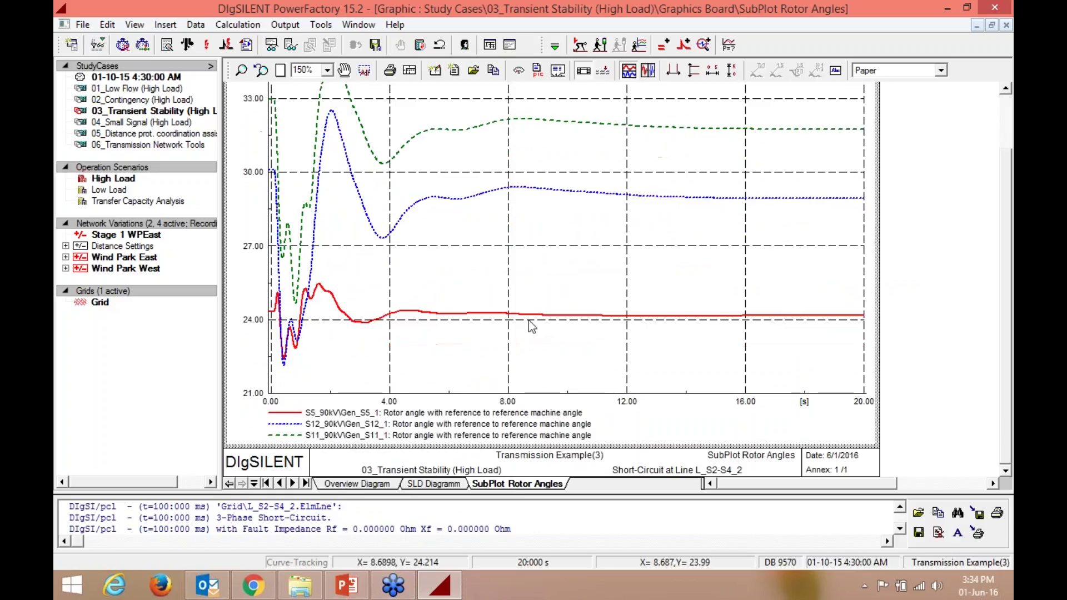
Inspect the SubPlot's y-axis and curve settings, including the colours available for the Gen_S5_1 curve, and close them
double_click(528, 322)
double_click(556, 406)
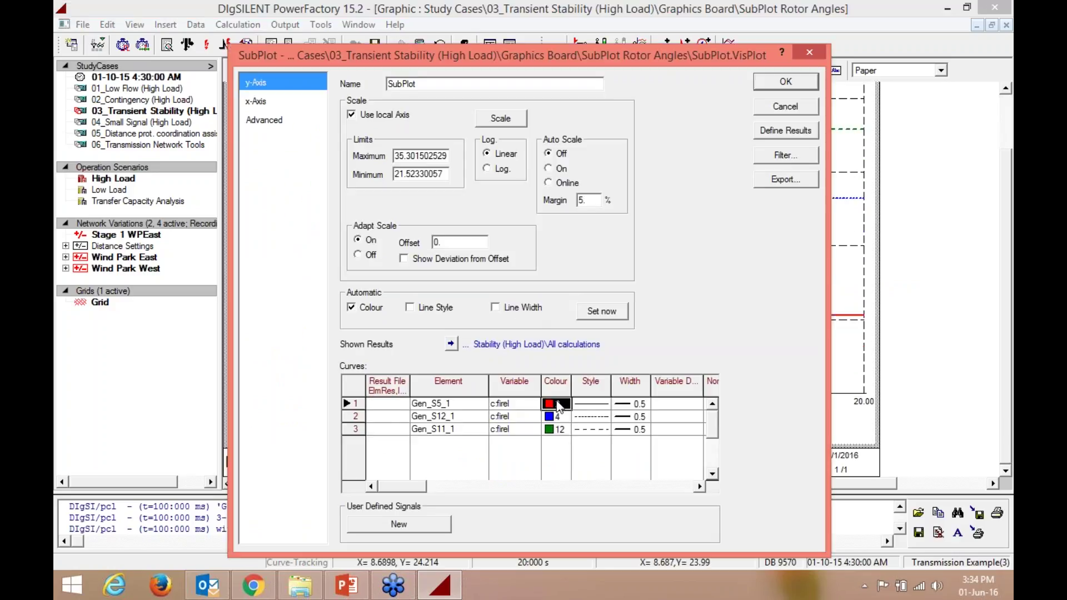
scroll(624, 516, down, 5)
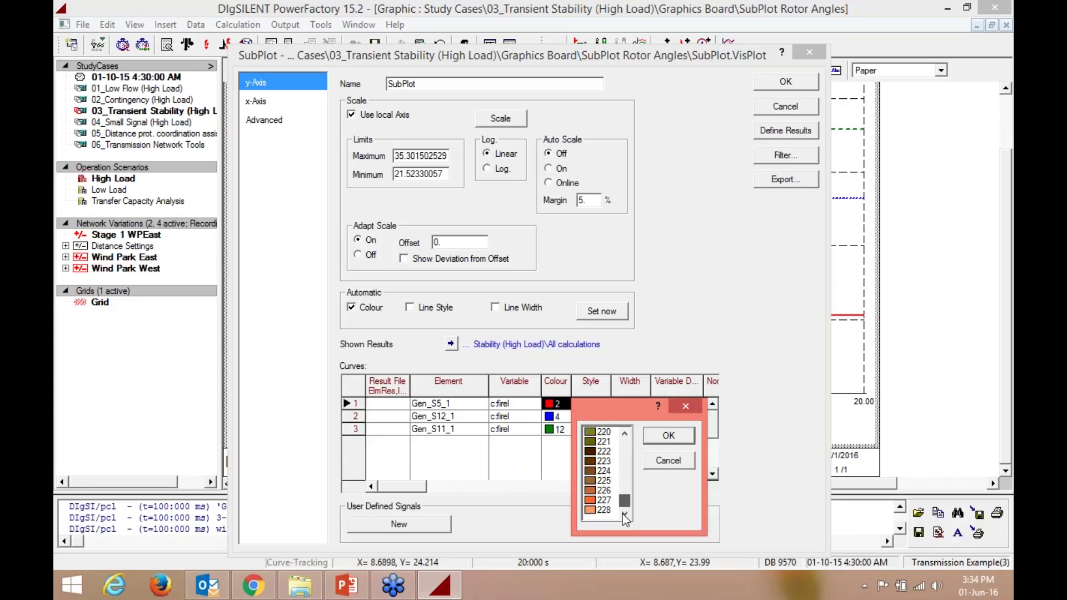
key(Escape)
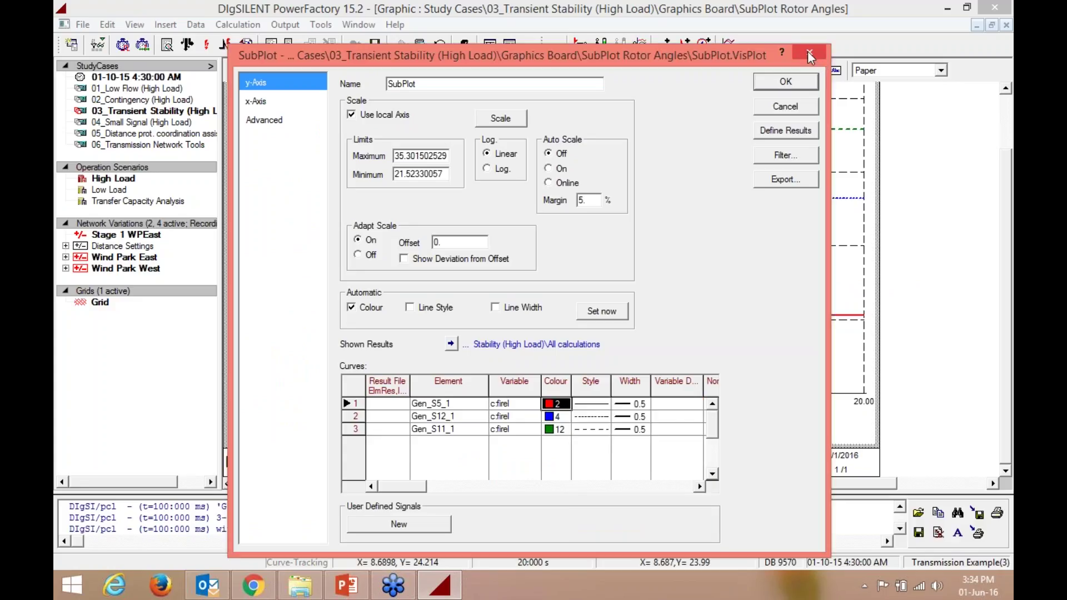
click(808, 51)
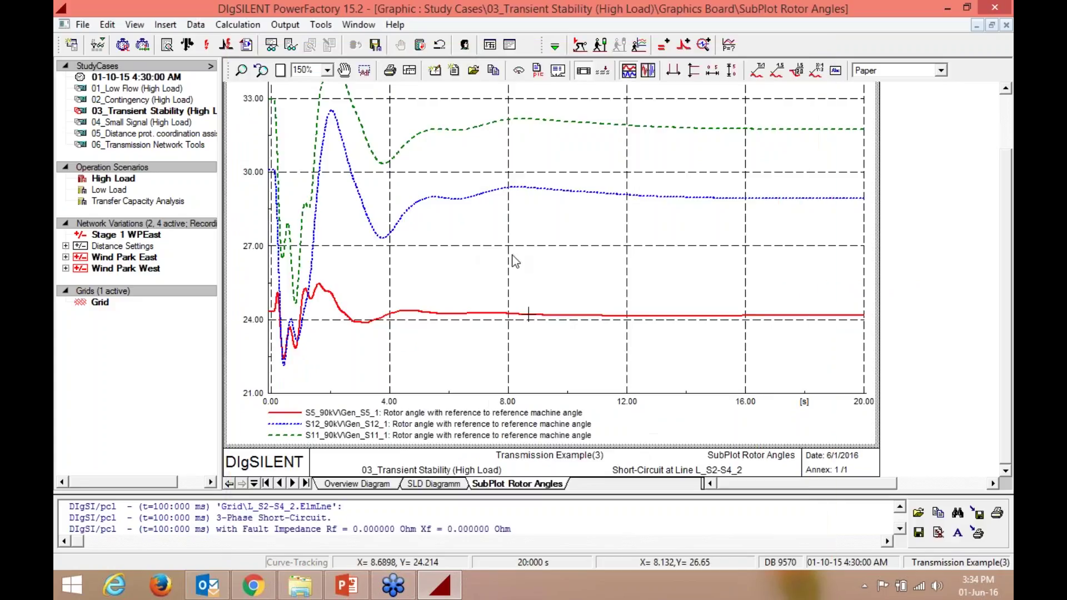
double_click(561, 268)
click(804, 53)
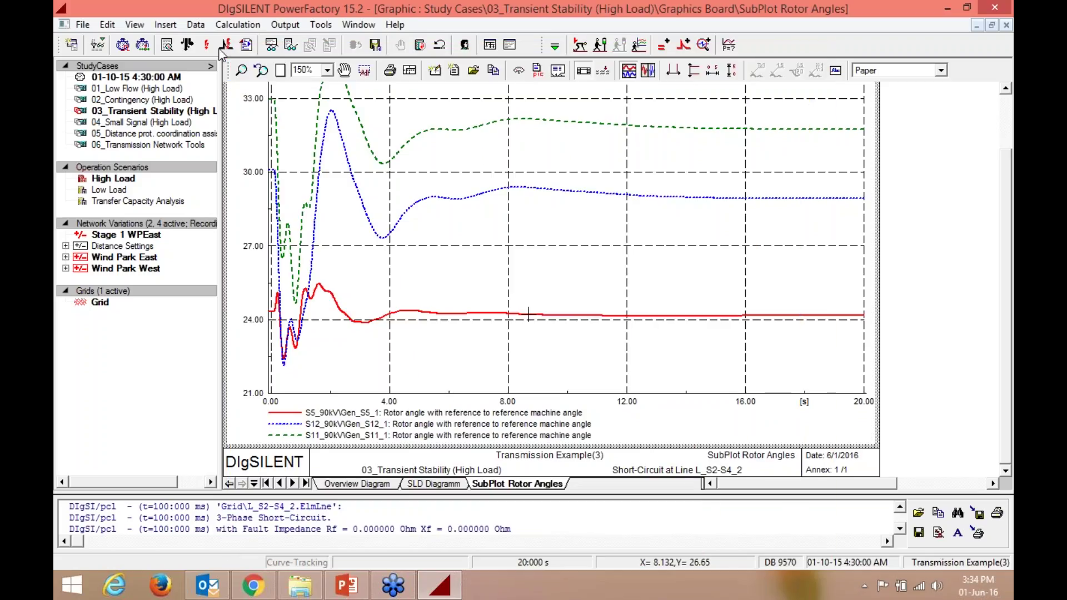
Insert a new Virtual Instrument Panel page, browse the available plot types, and append one Bar Diagram (VisPlot)
click(165, 26)
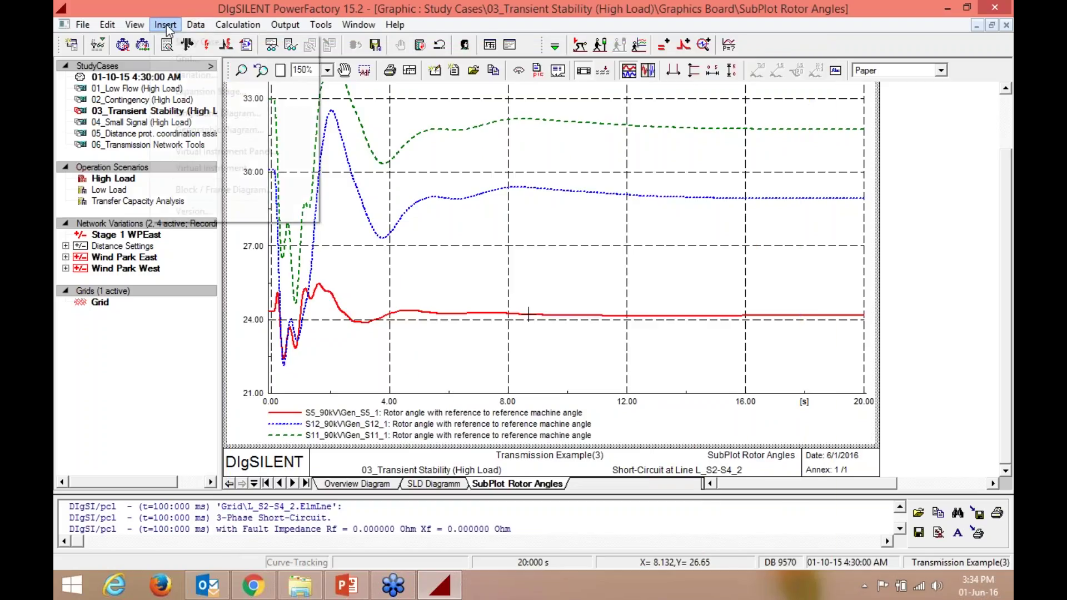
click(251, 158)
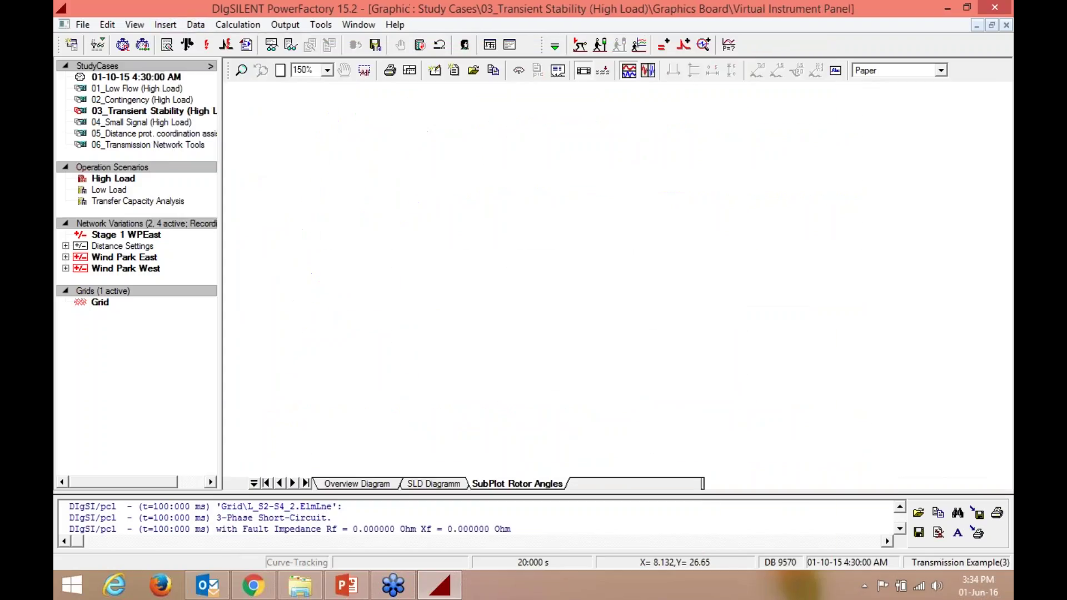
click(606, 284)
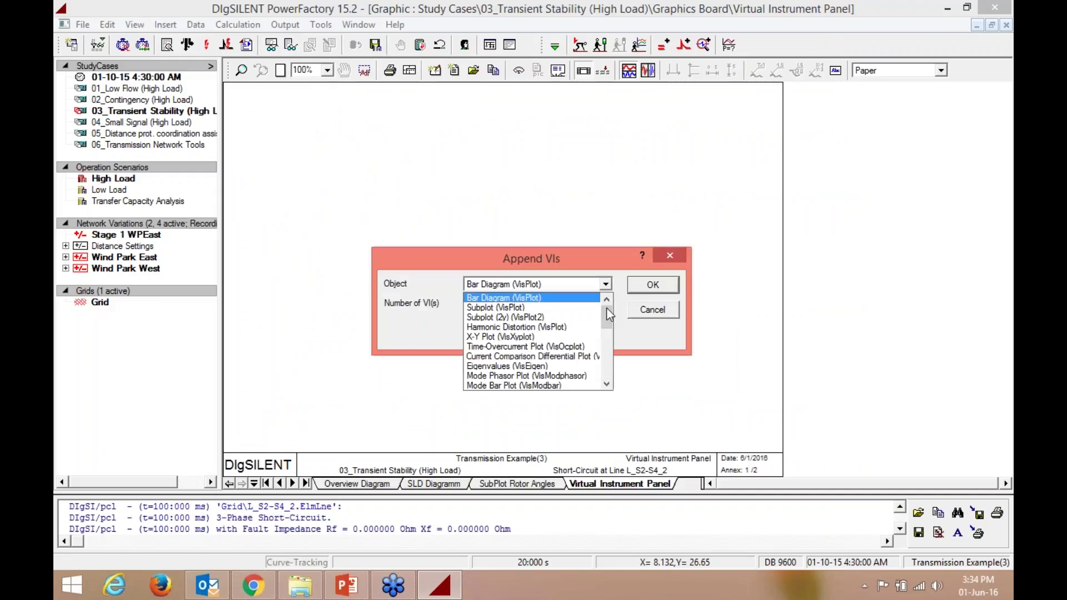
mouse_move(608, 305)
mouse_down()
mouse_move(607, 379)
mouse_move(613, 317)
mouse_up()
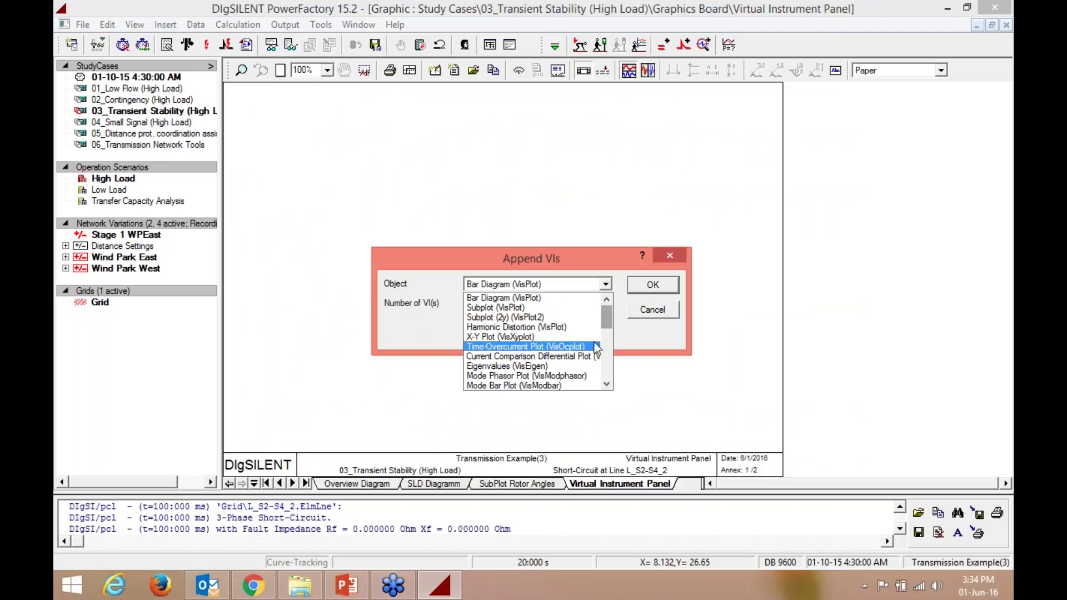
drag(608, 317, 603, 340)
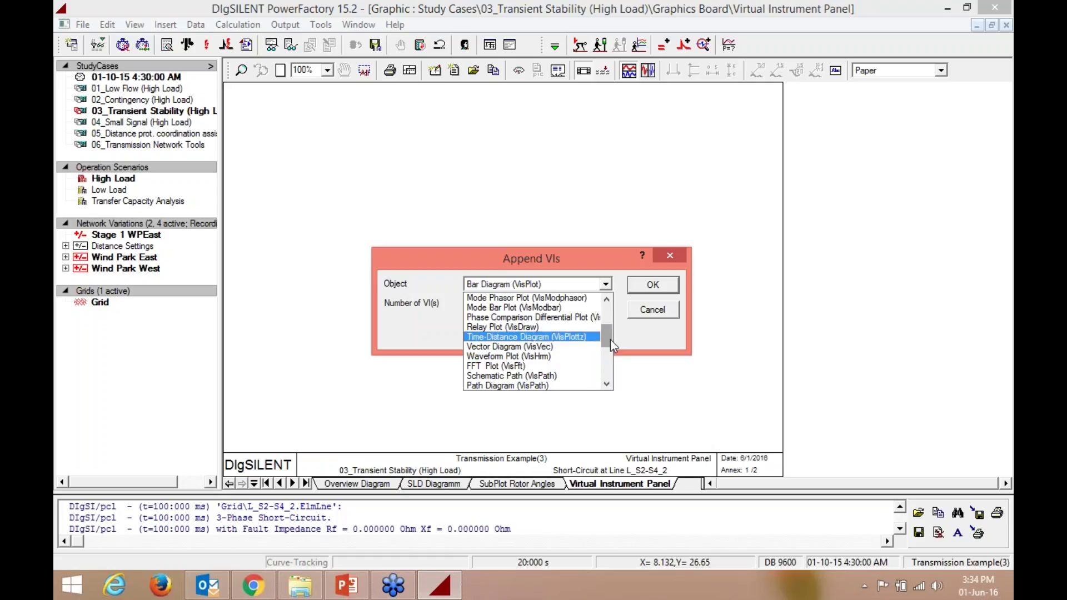
drag(609, 330, 608, 311)
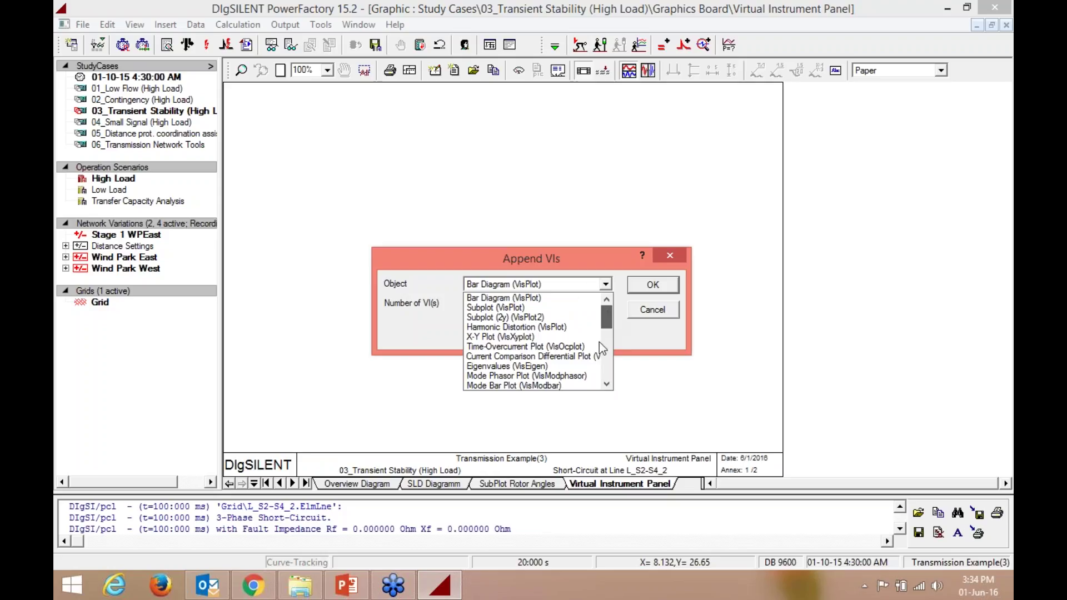
scroll(600, 342, down, 5)
click(675, 270)
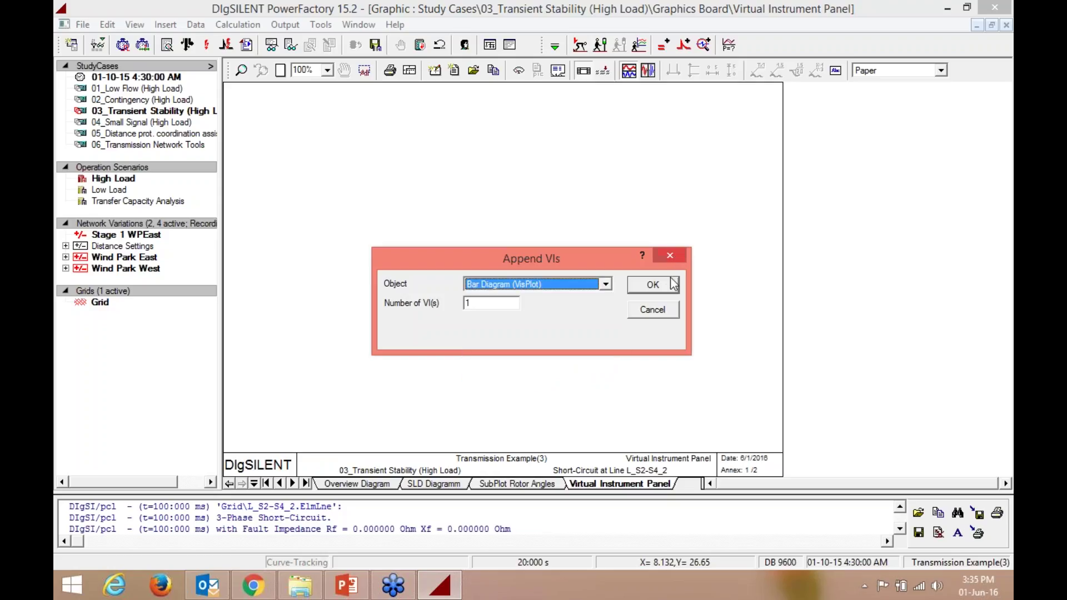
click(661, 284)
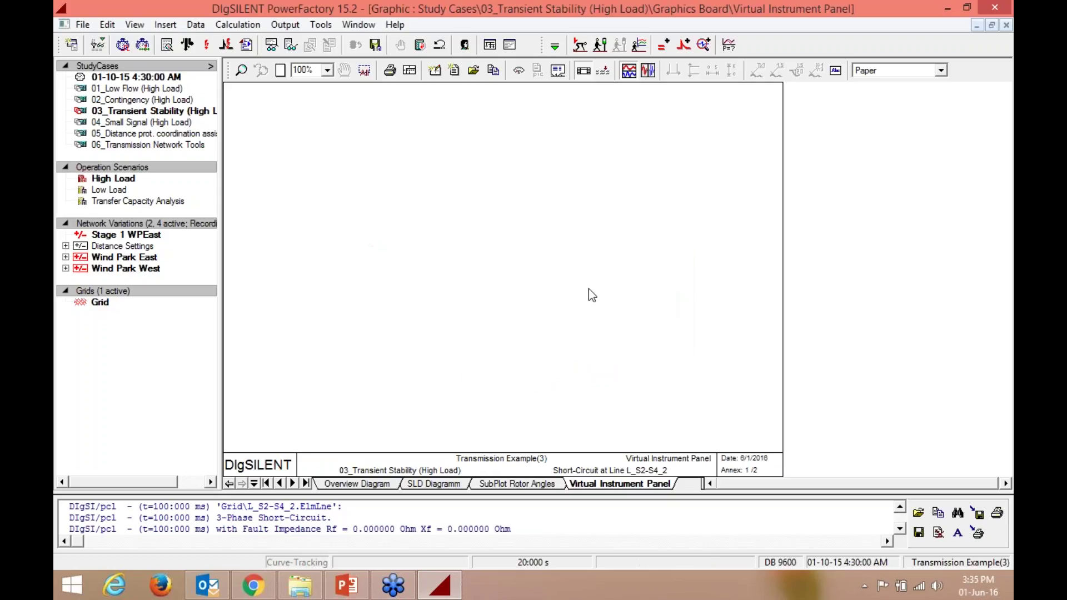
Remove the Virtual Instrument Panel page from the graphics board
right_click(607, 485)
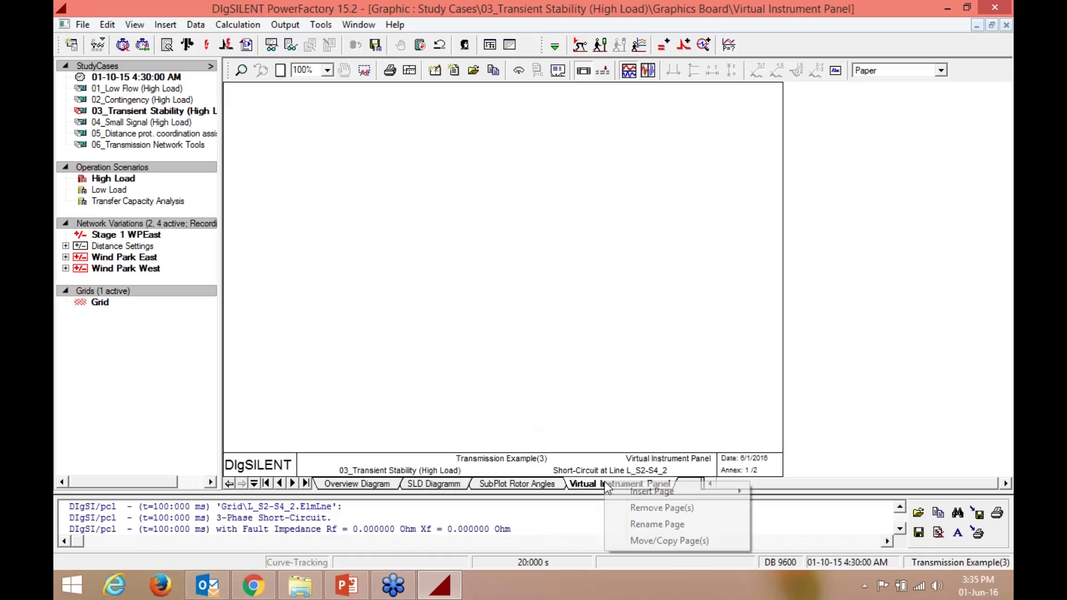
click(640, 507)
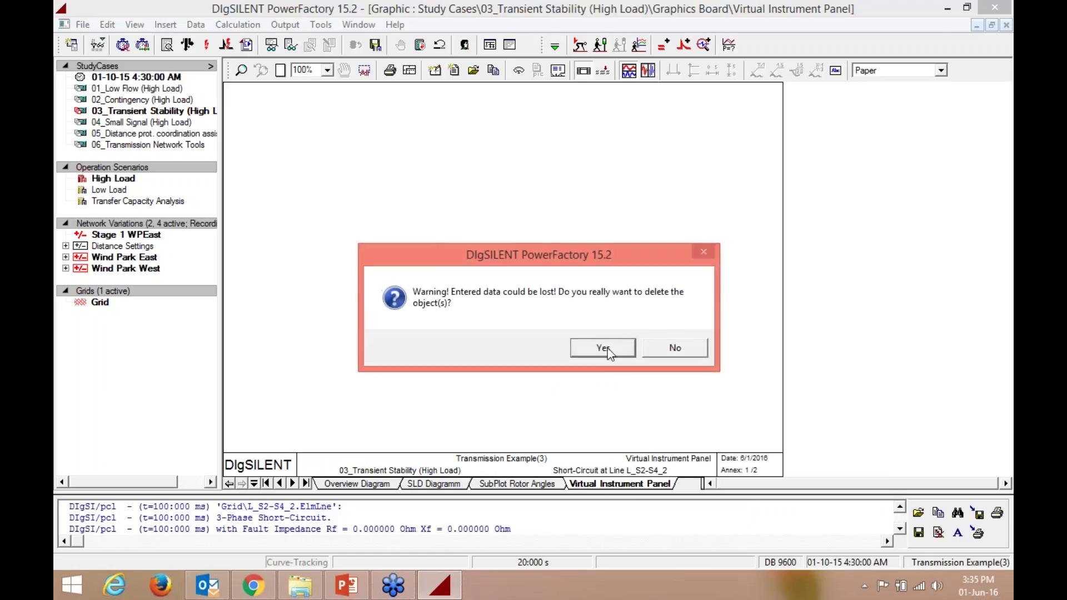
click(603, 349)
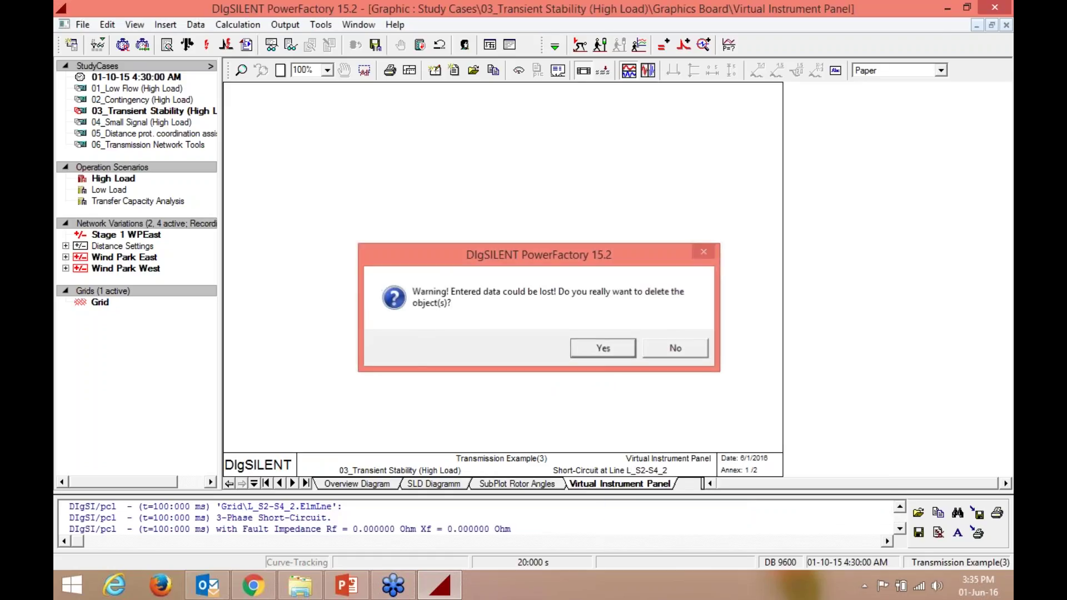
Activate the 04_Small Signal (High Load) study case and look through the available calculation toolsets
right_click(162, 124)
click(231, 170)
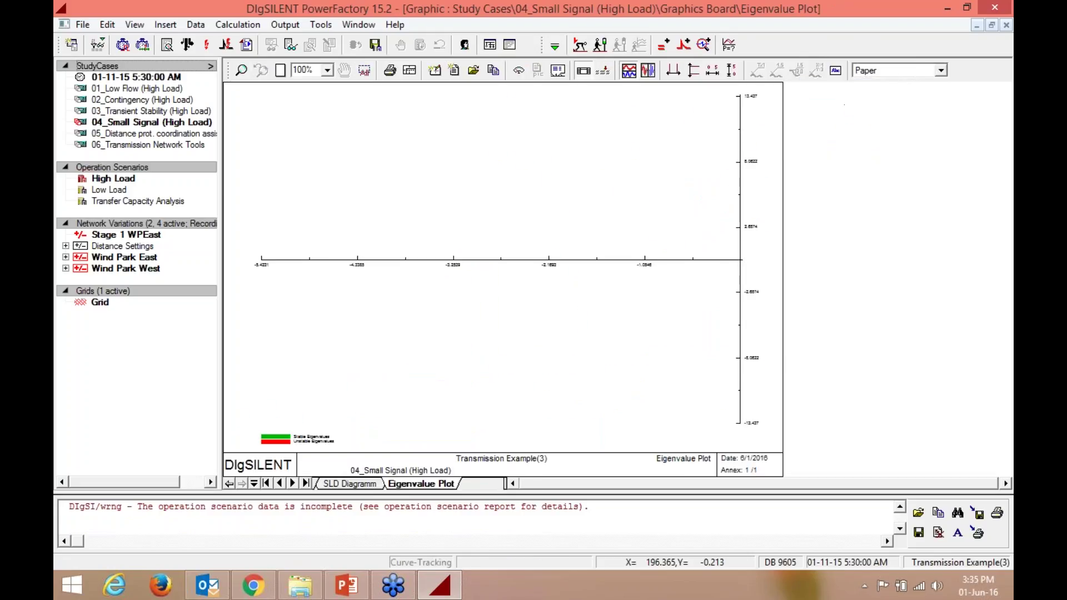
click(555, 48)
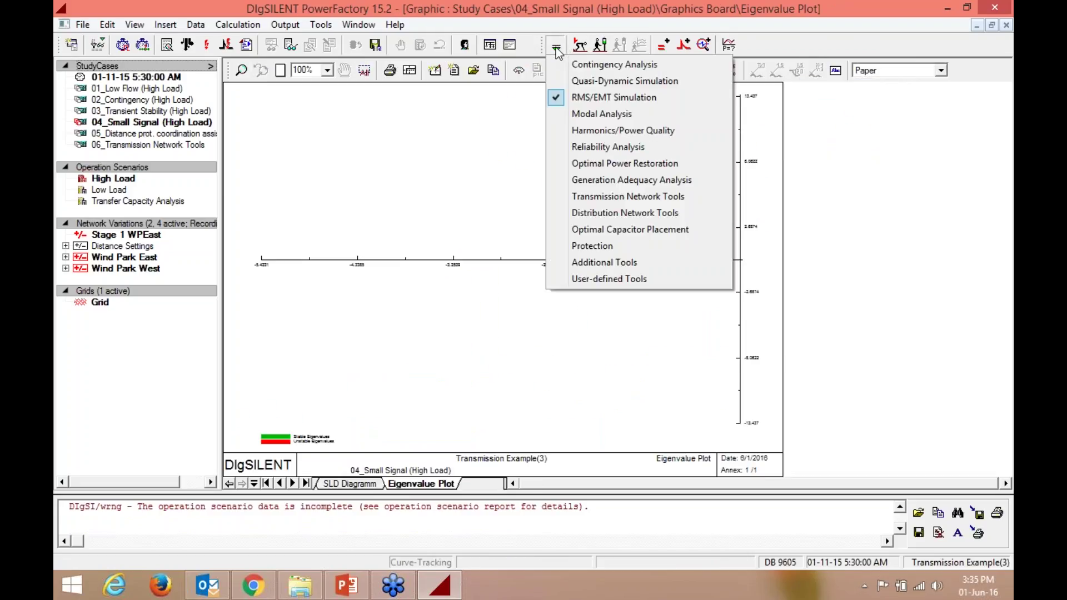
click(365, 195)
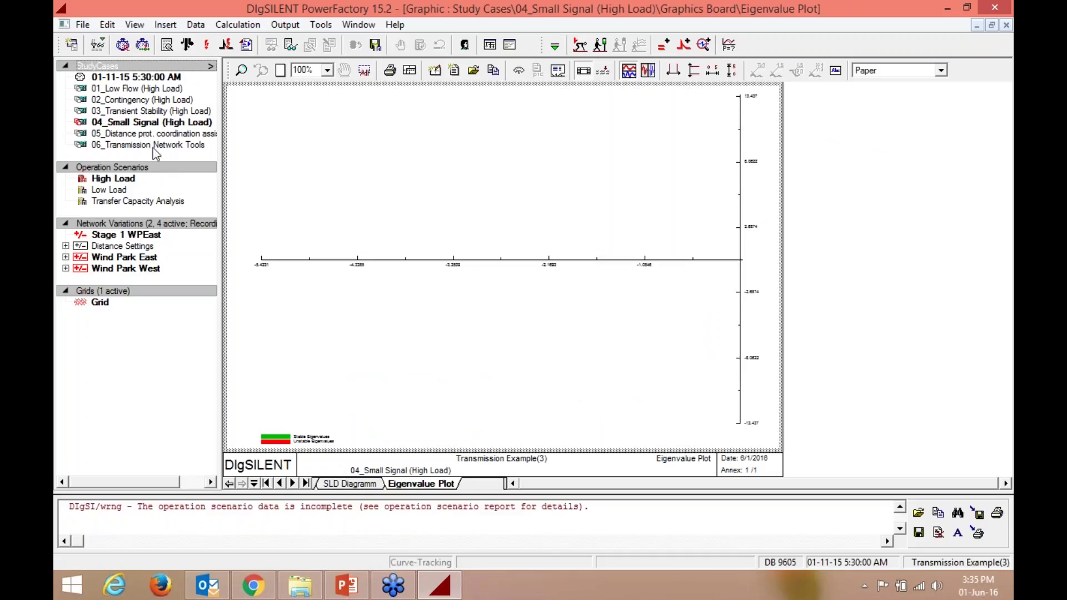
Activate the 06_Transmission Network Tools study case
right_click(152, 148)
click(324, 194)
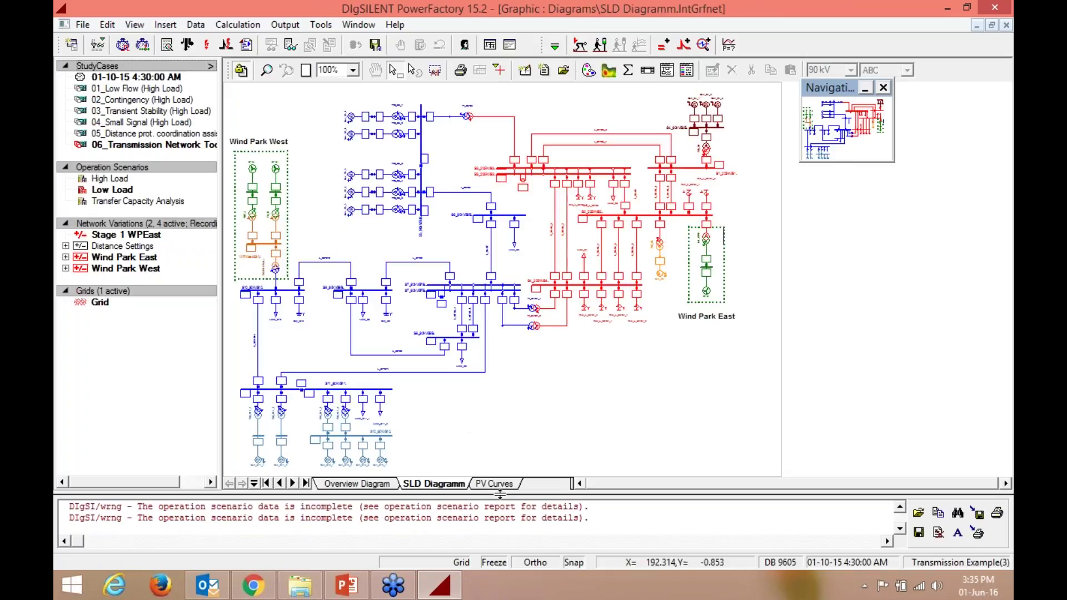
Enlarge the output window and calculate the initial conditions with RMS values and the balanced, positive sequence network representation
drag(509, 443, 509, 442)
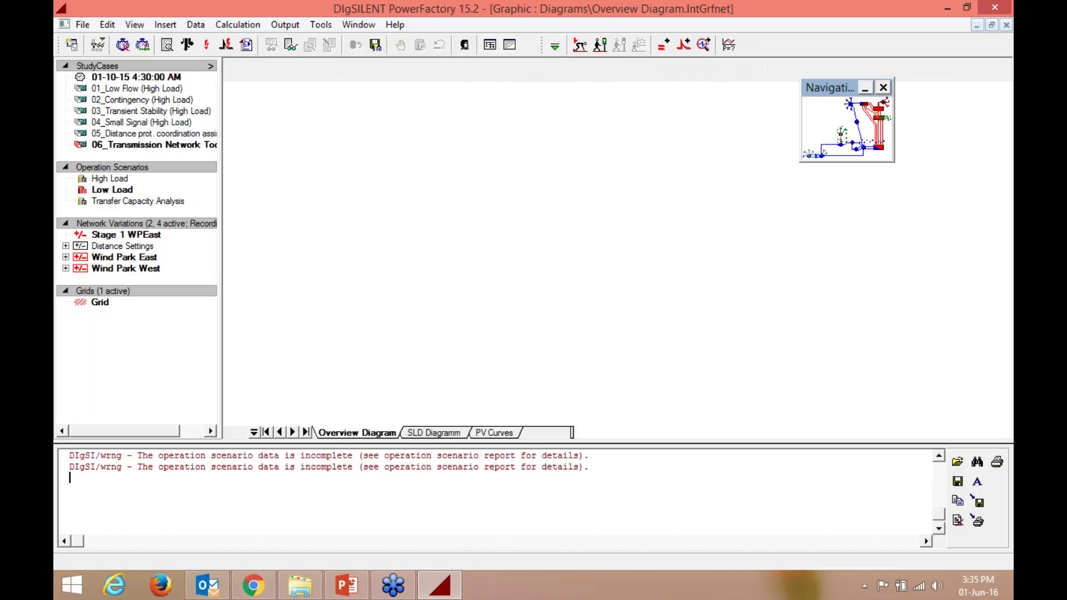
click(601, 46)
click(683, 170)
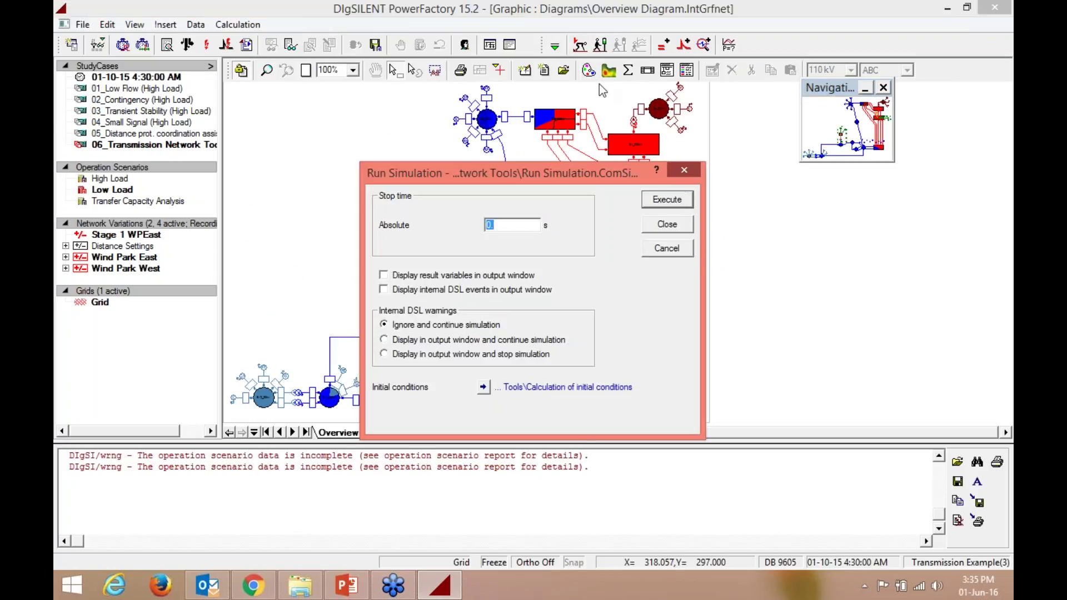
click(581, 46)
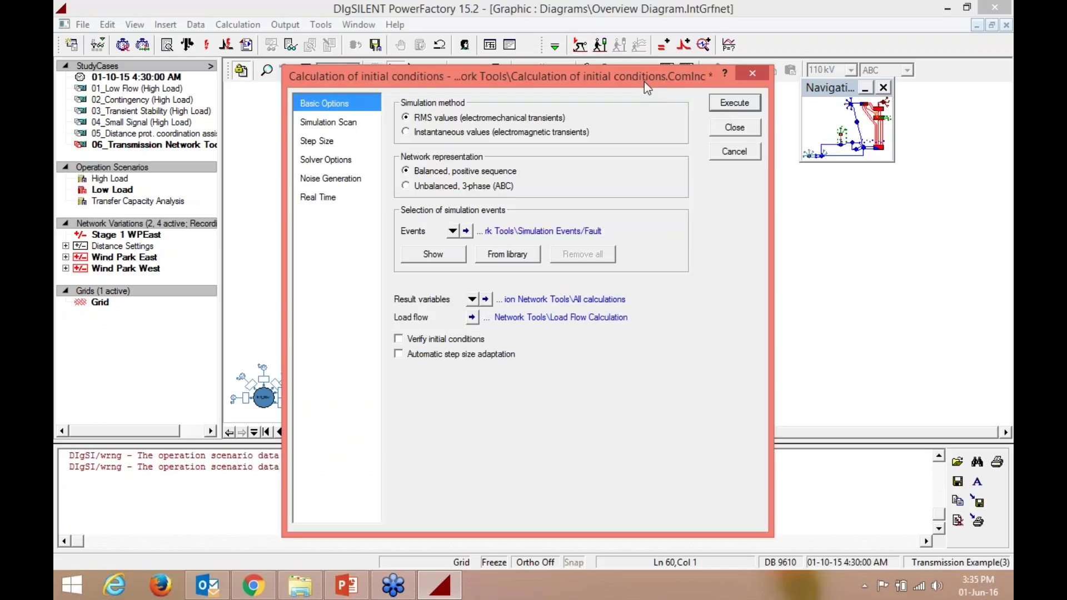
click(733, 104)
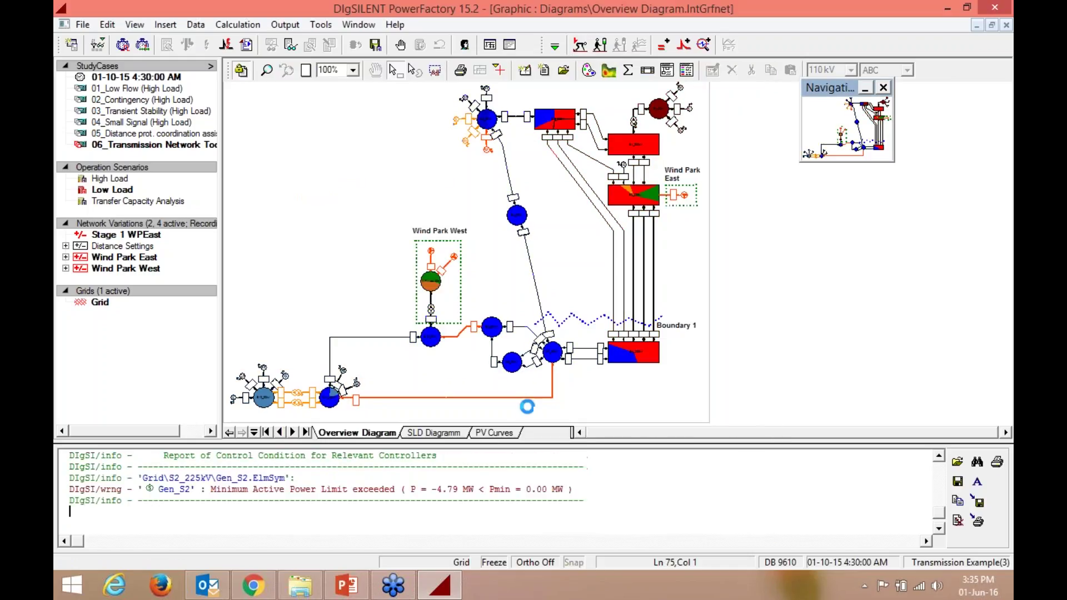
Switch to the Transmission Network Tools and run the balanced PV curves calculation for the whole system, considering contingencies
click(478, 433)
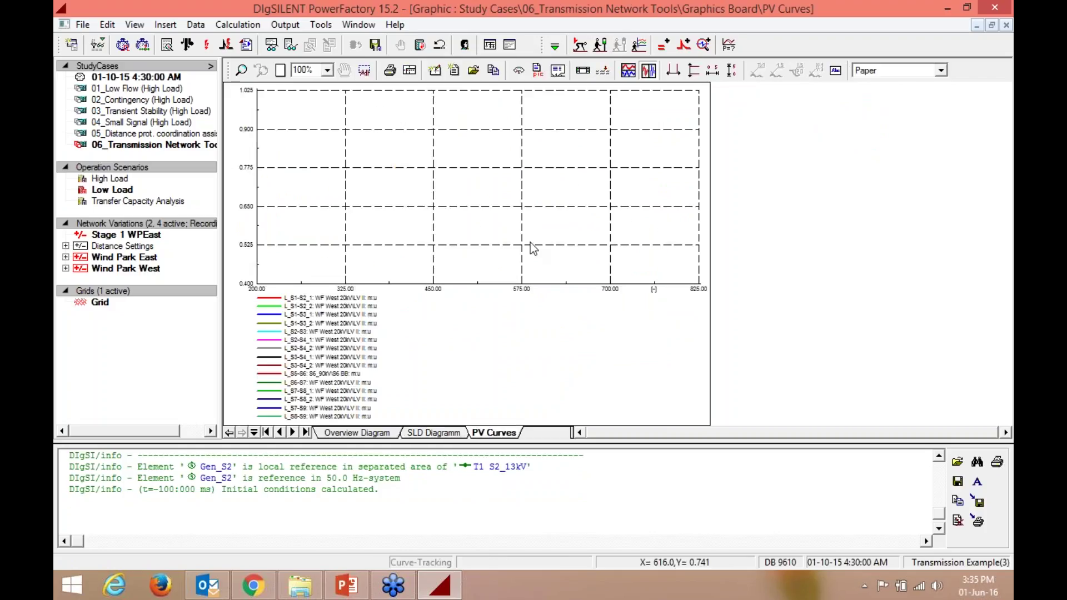
click(555, 49)
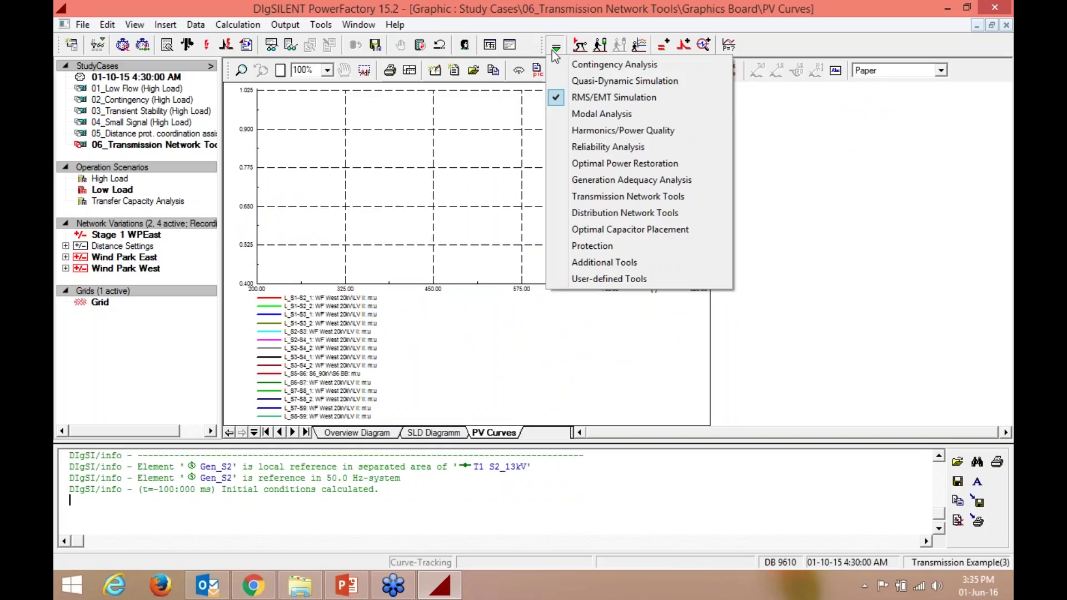
click(555, 196)
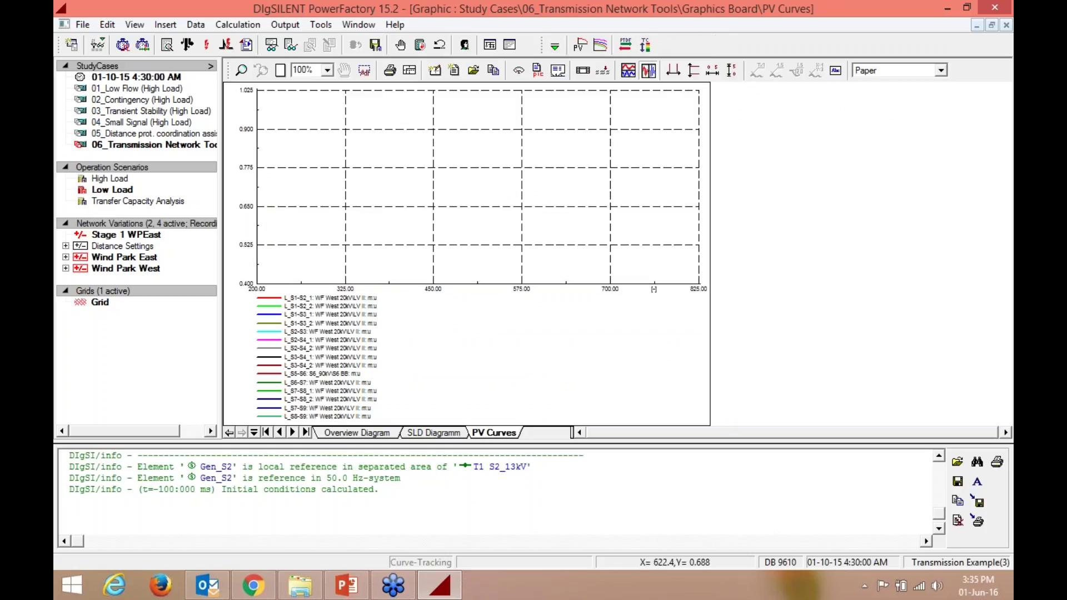
click(581, 47)
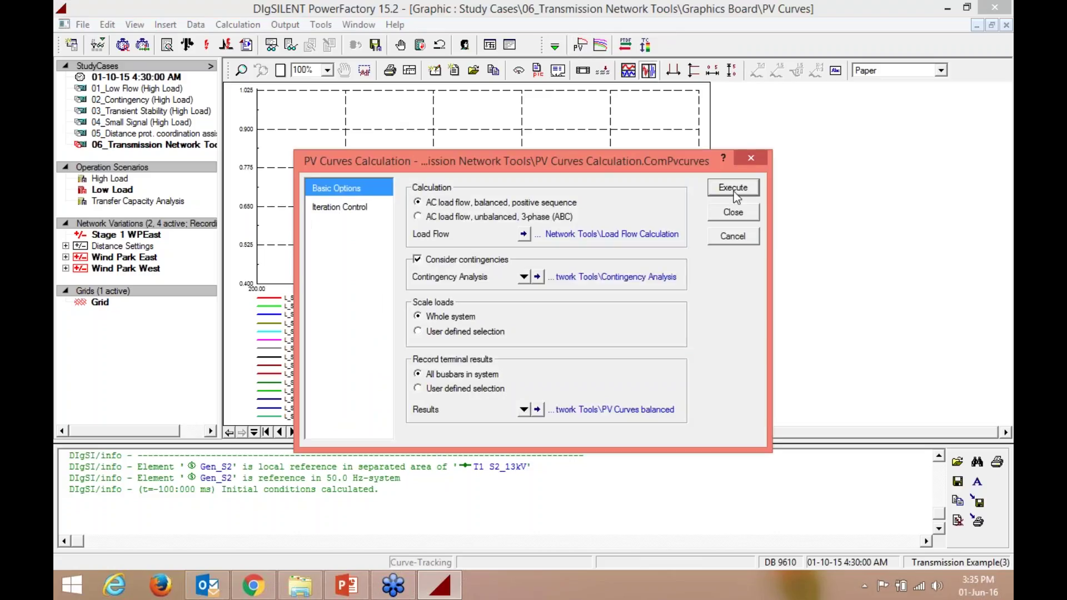
click(734, 189)
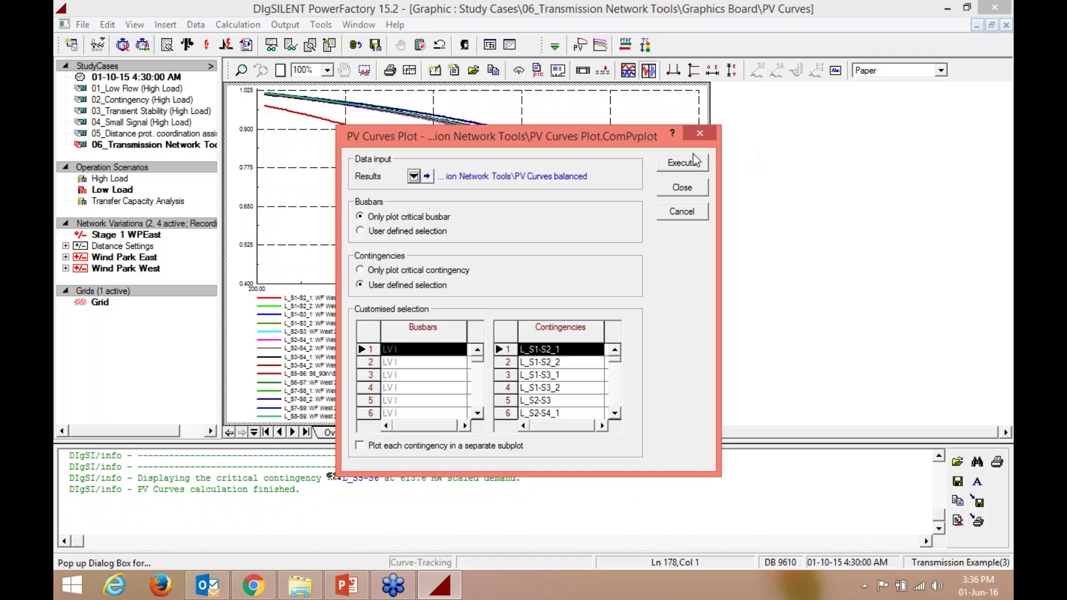
Plot the PV curves of the critical busbar for the user-defined contingencies twice, each on its own page
click(695, 166)
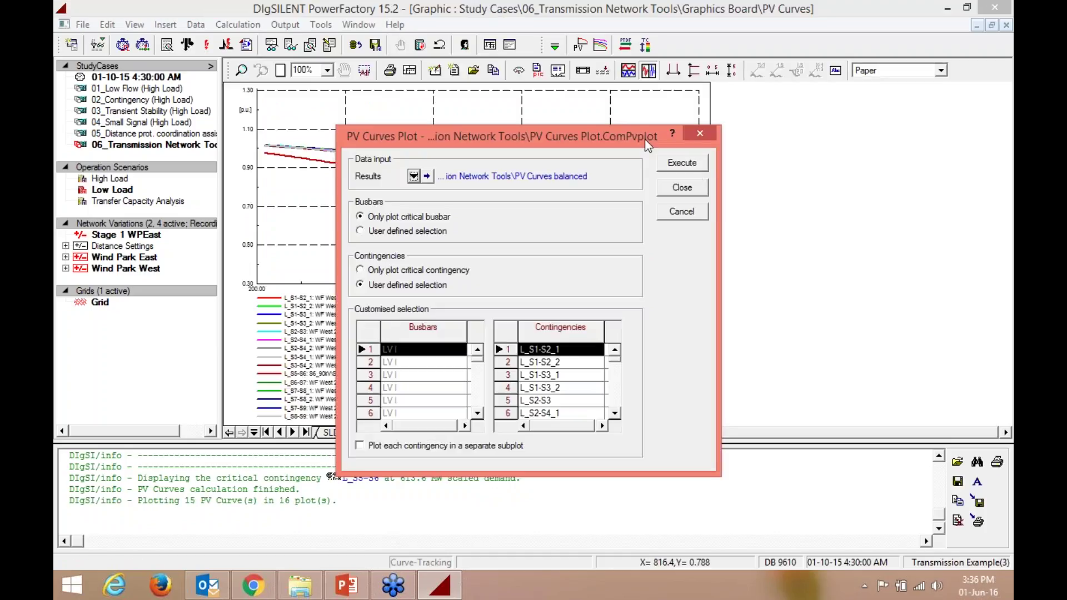
click(434, 365)
click(537, 362)
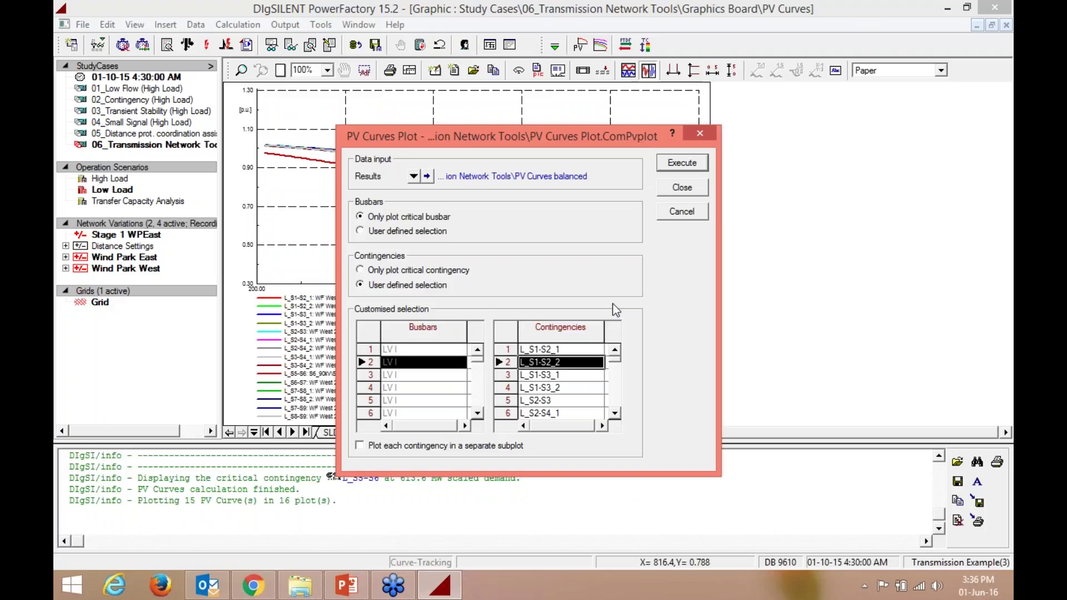
click(683, 163)
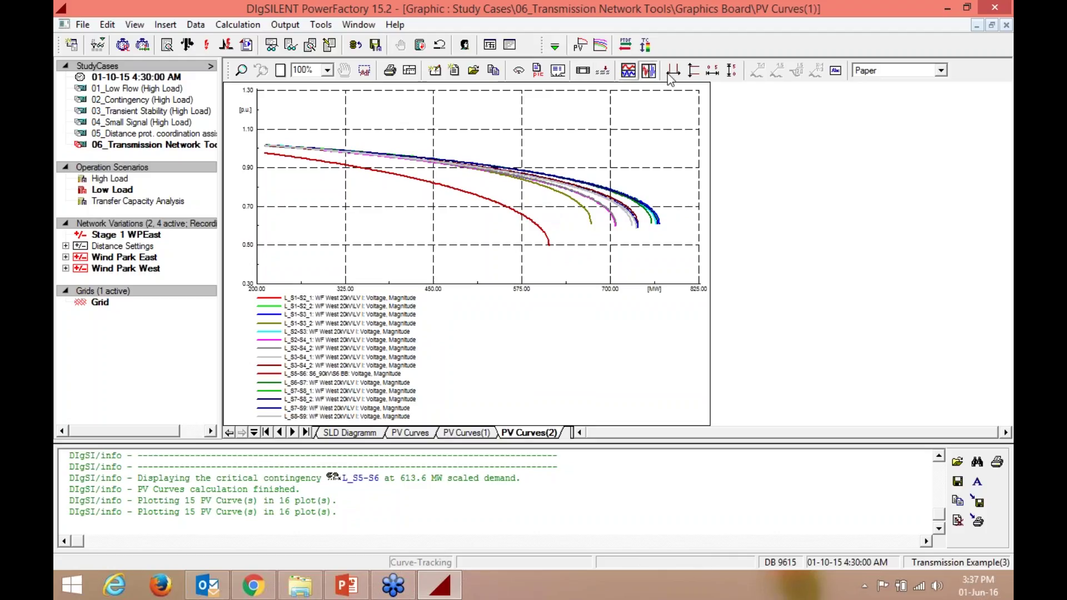
Enlarge the PV curves page to 150% and narrow its axes to about 320–570 MW and 0.87–0.97 p.u
click(328, 70)
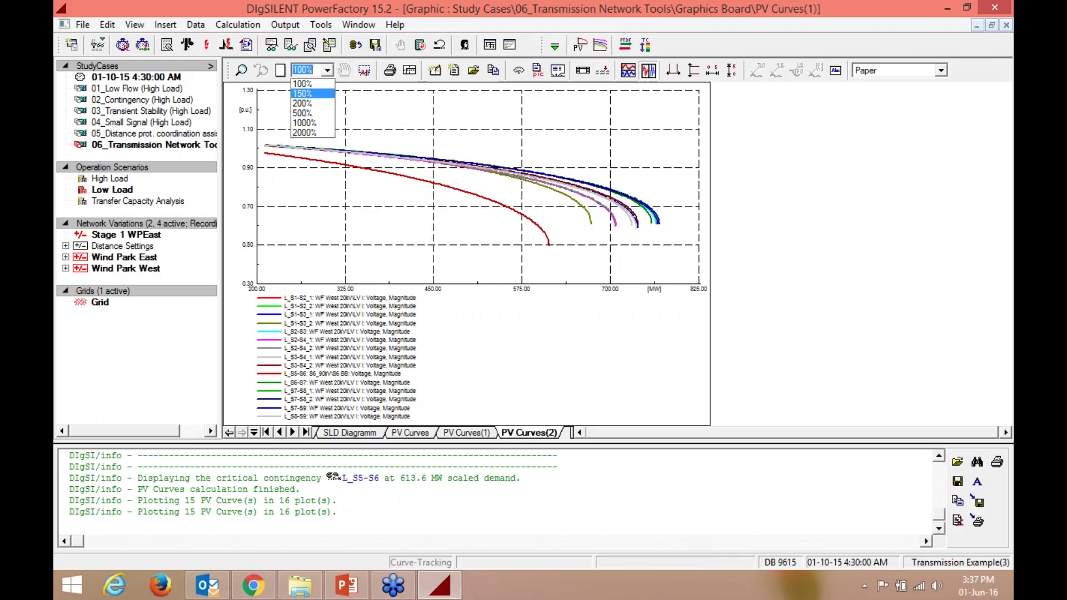
click(303, 94)
scroll(459, 174, up, 2)
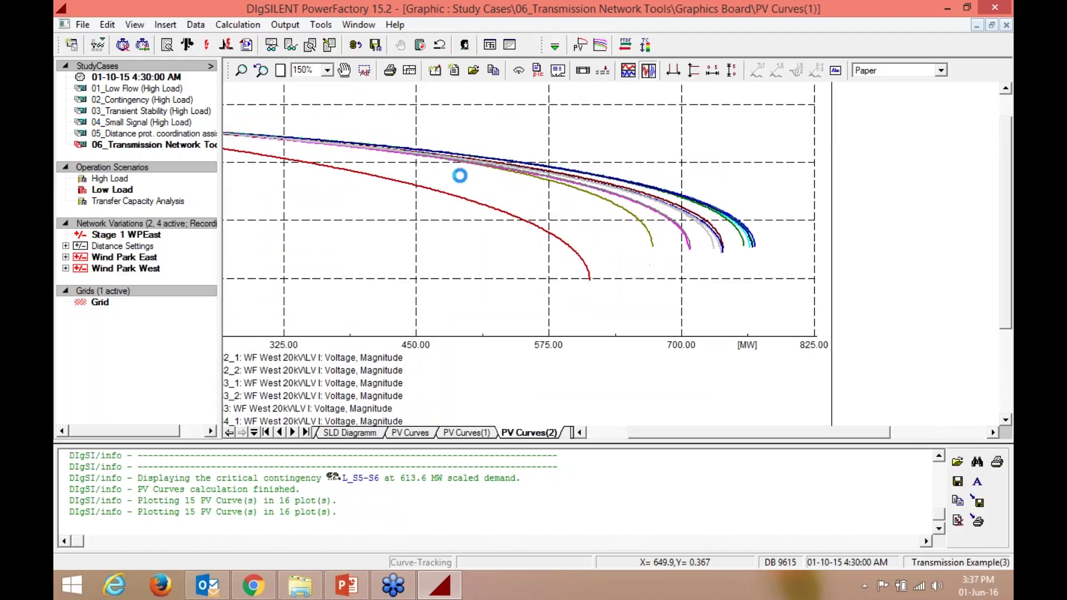
click(693, 70)
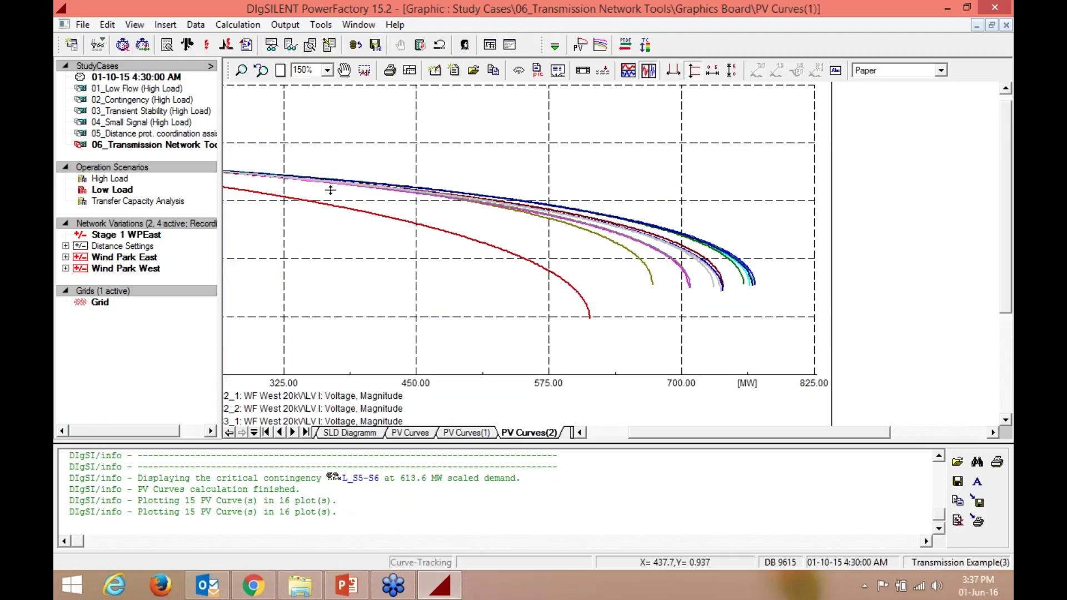
drag(309, 159, 479, 210)
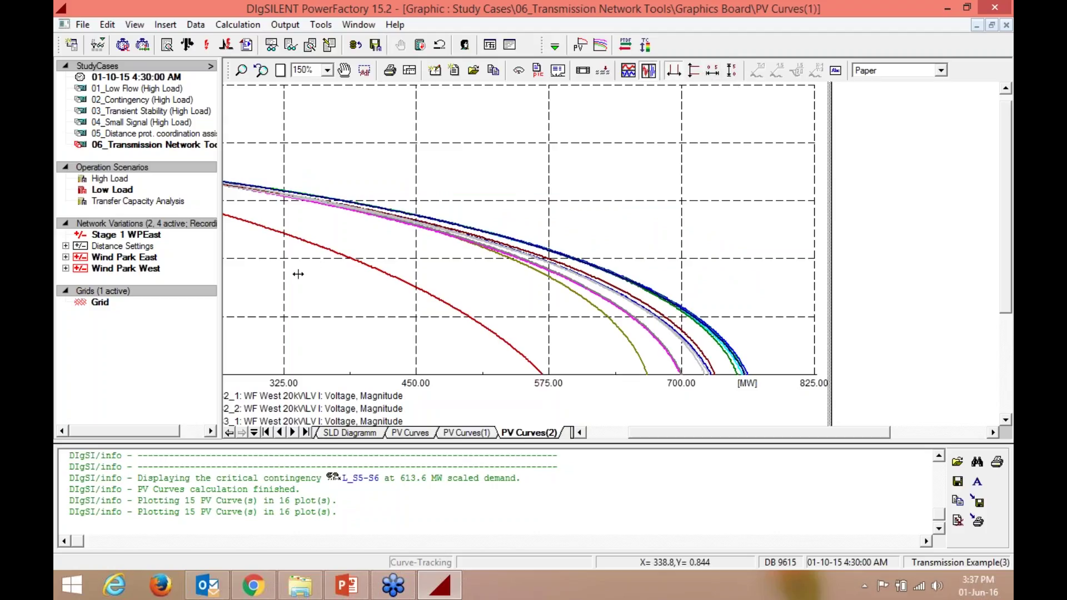
drag(298, 274, 517, 267)
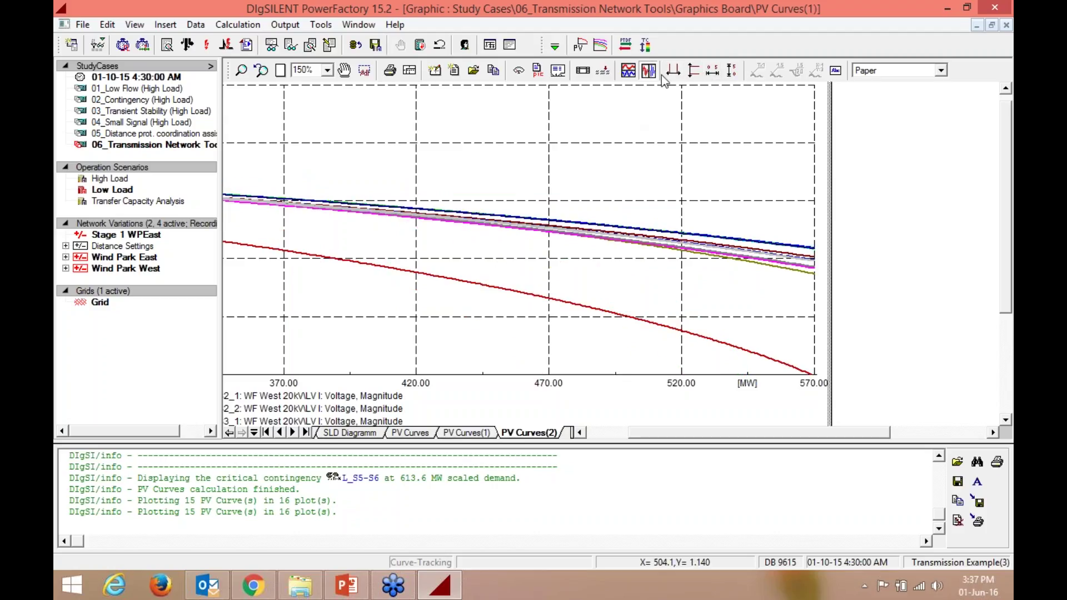
click(694, 70)
drag(528, 217, 526, 258)
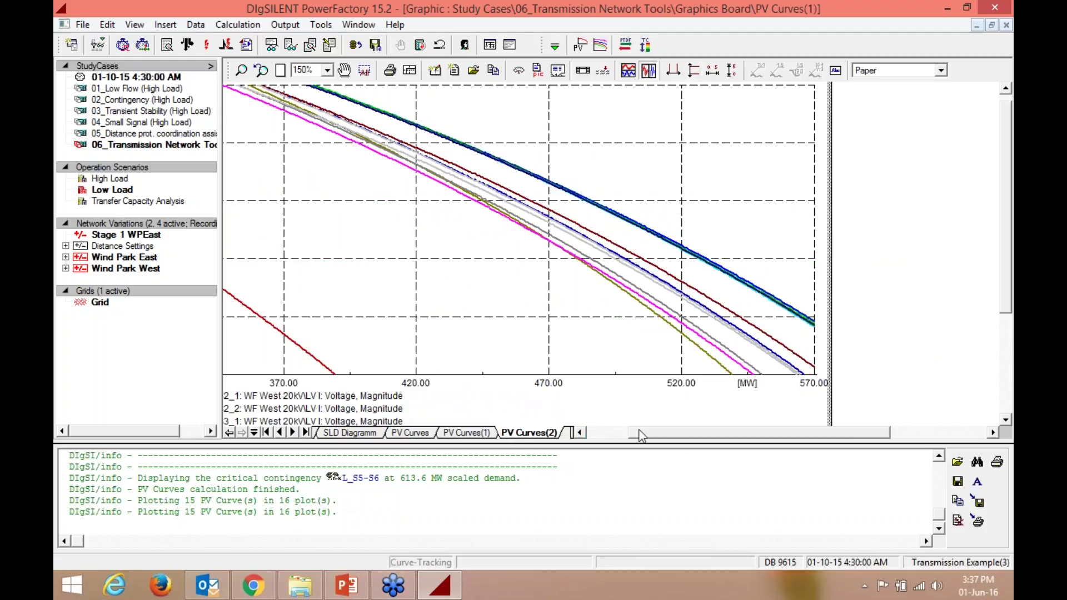
drag(642, 437, 600, 436)
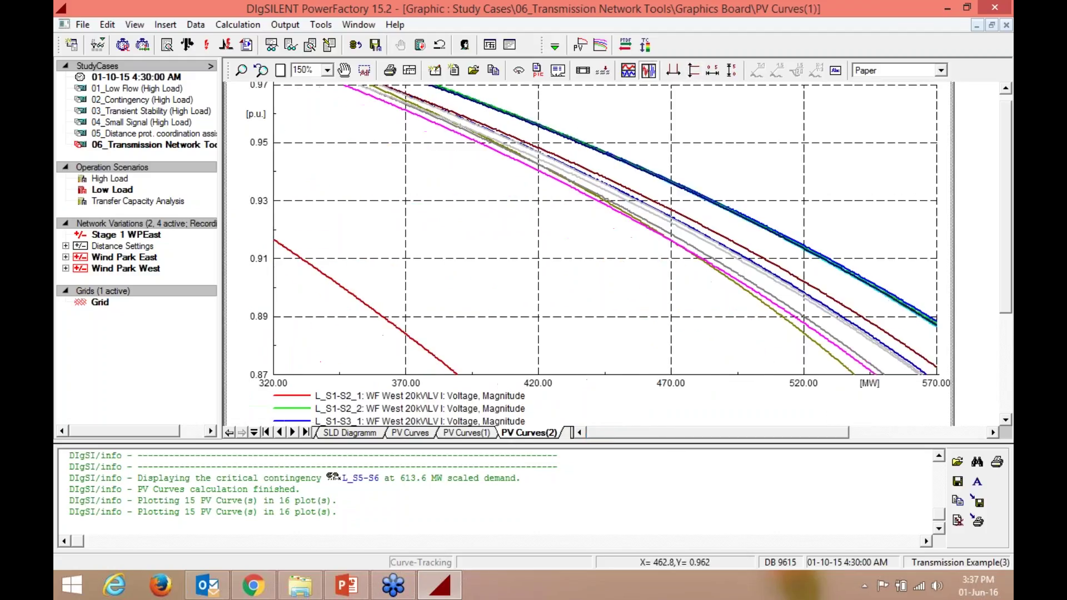
Rescale both plot axes automatically and narrow them to the curves' start, about 210–260 MW and 0.999–1.024 p.u
click(713, 71)
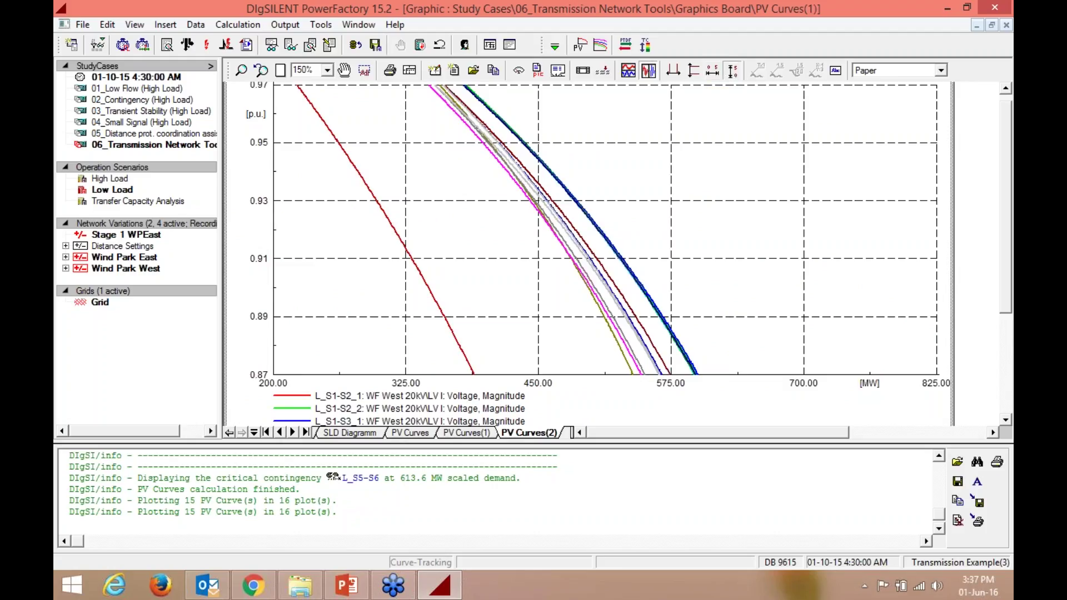
click(733, 71)
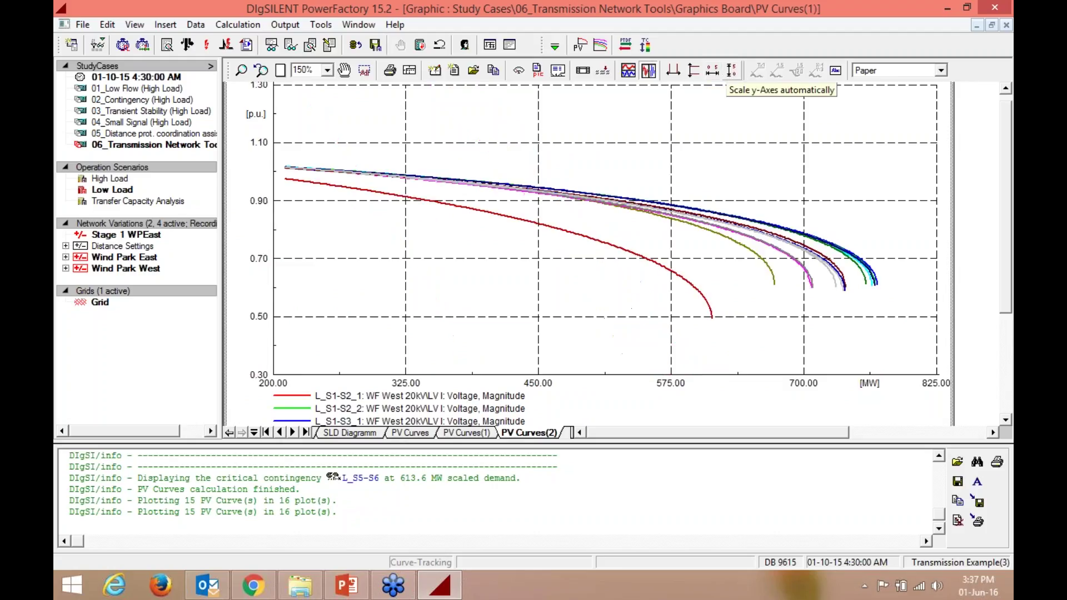
click(694, 71)
drag(293, 161, 294, 207)
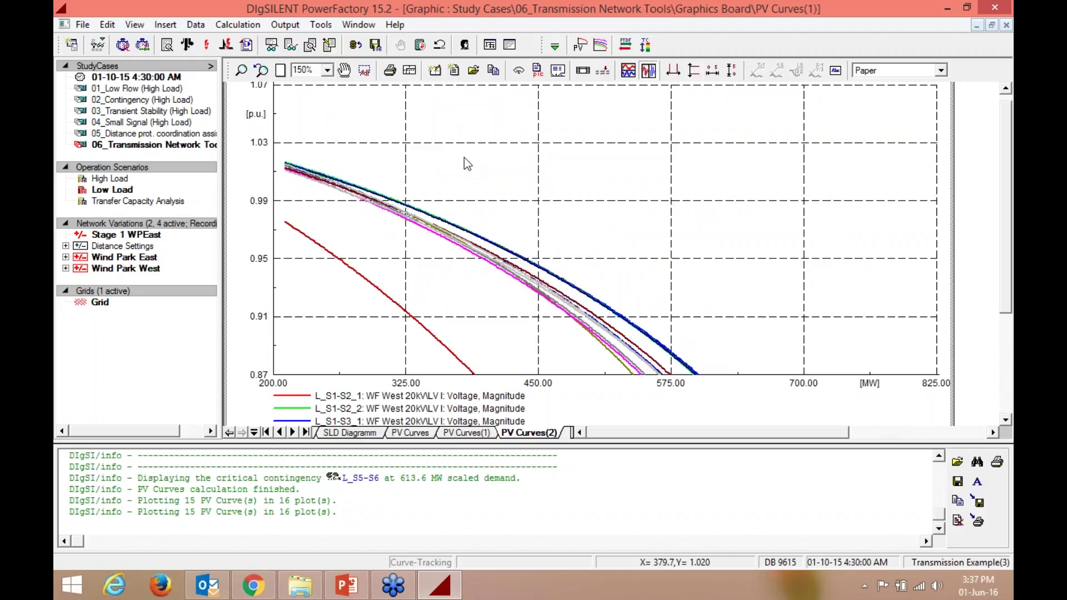
click(673, 70)
drag(286, 196, 337, 194)
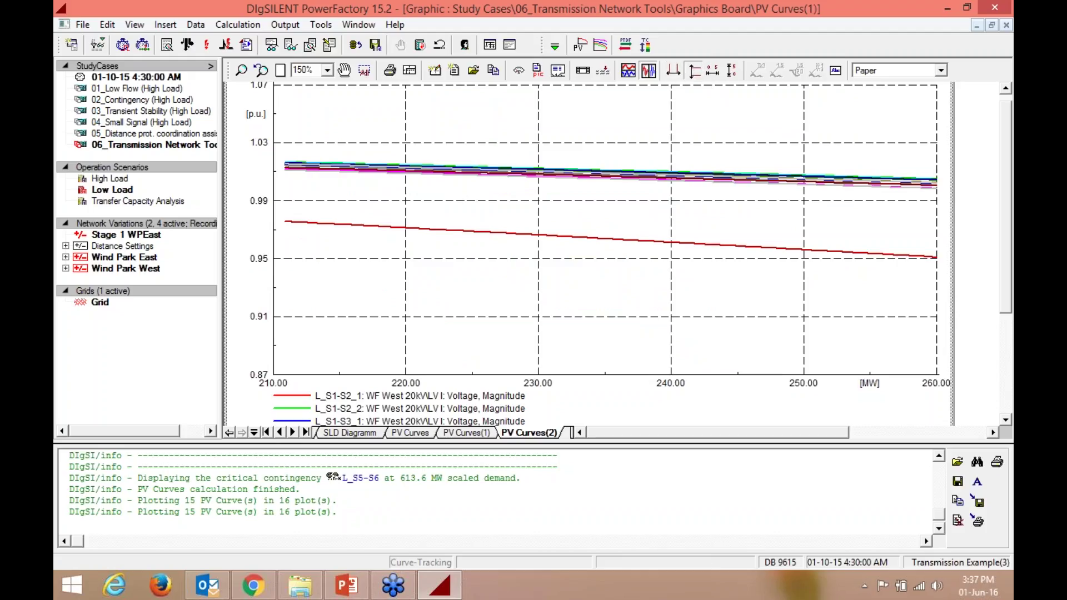
drag(288, 155, 287, 188)
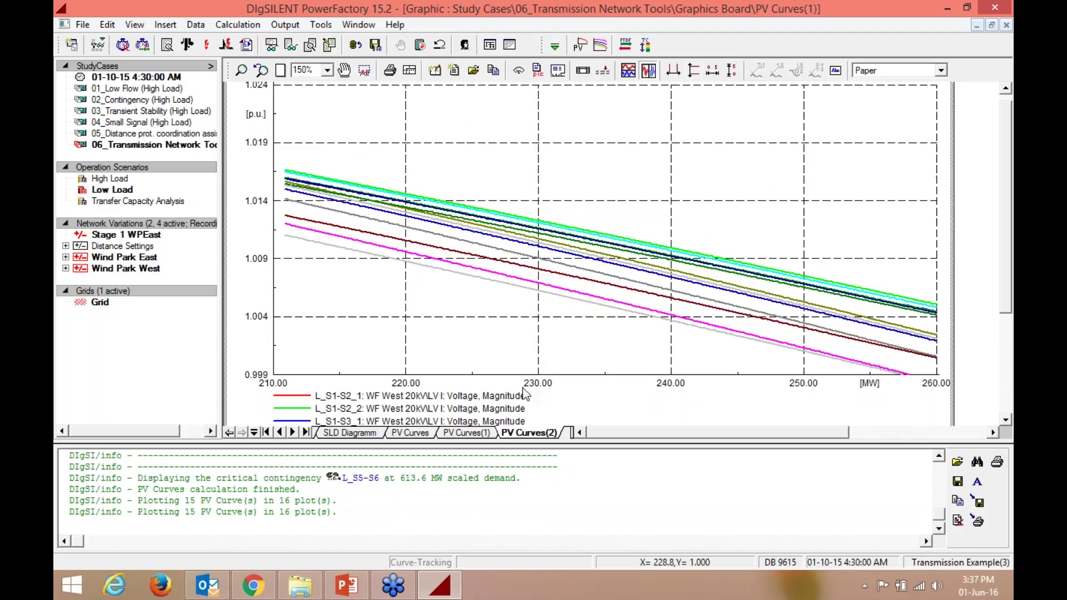
Review the SLD Diagramm page and compare the plots on the PV Curves, PV Curves(1) and PV Curves(2) pages
click(367, 436)
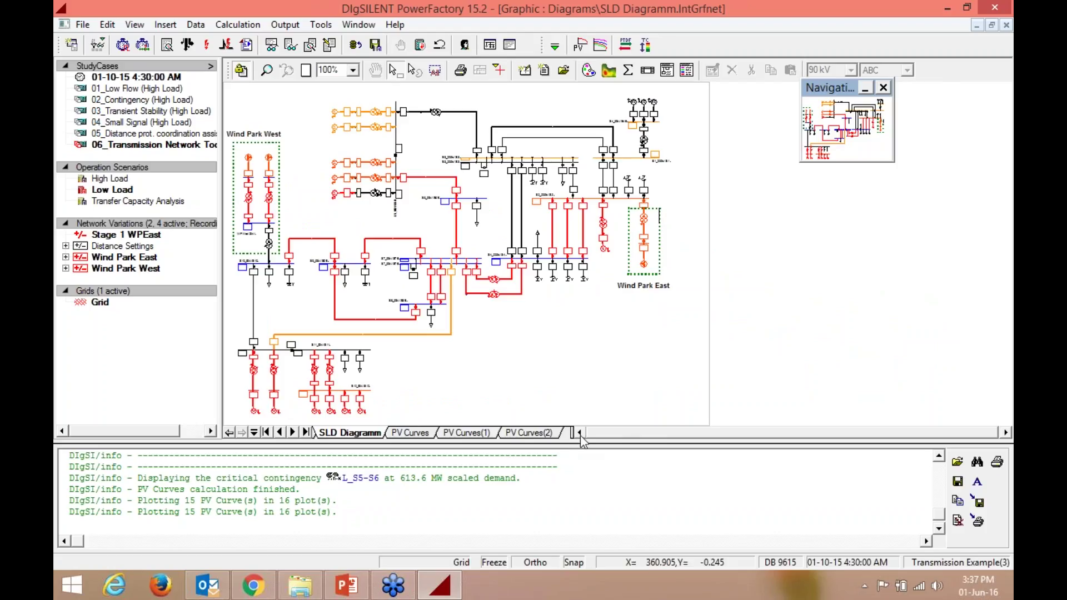
click(410, 433)
click(469, 433)
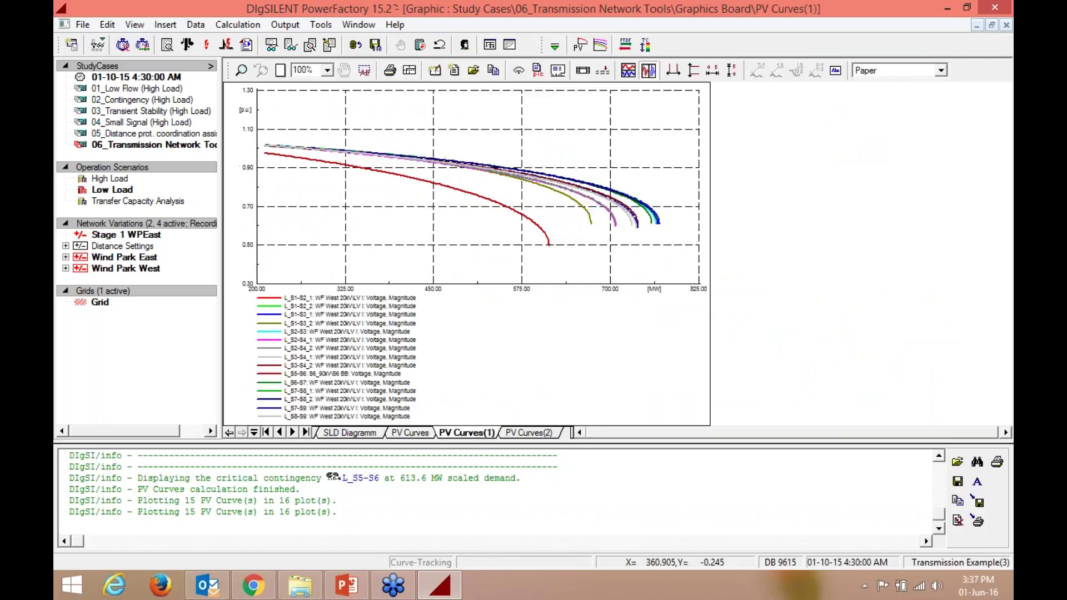
click(522, 434)
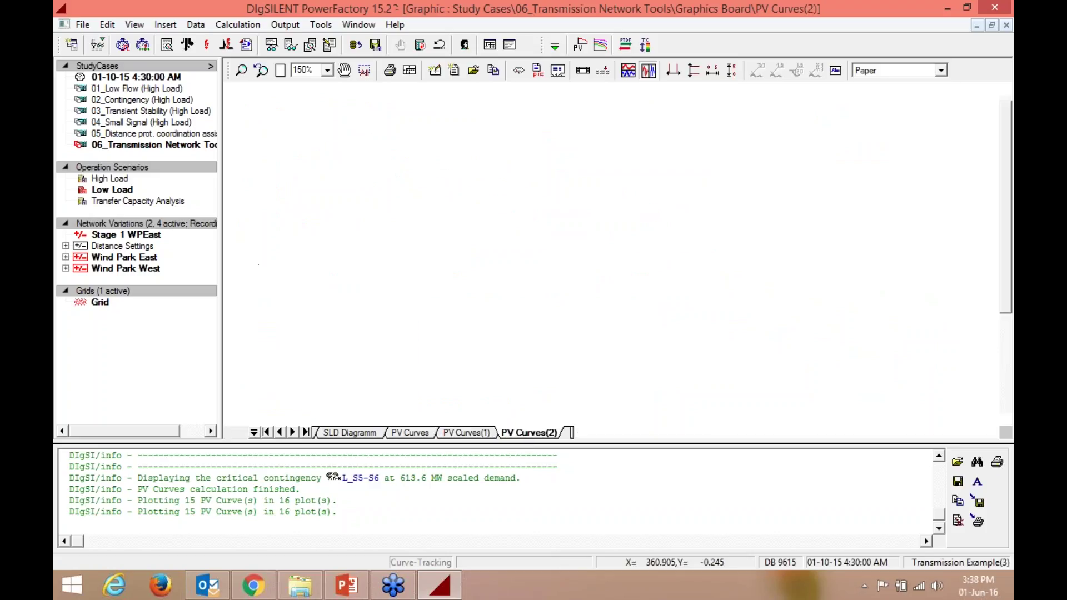
click(410, 434)
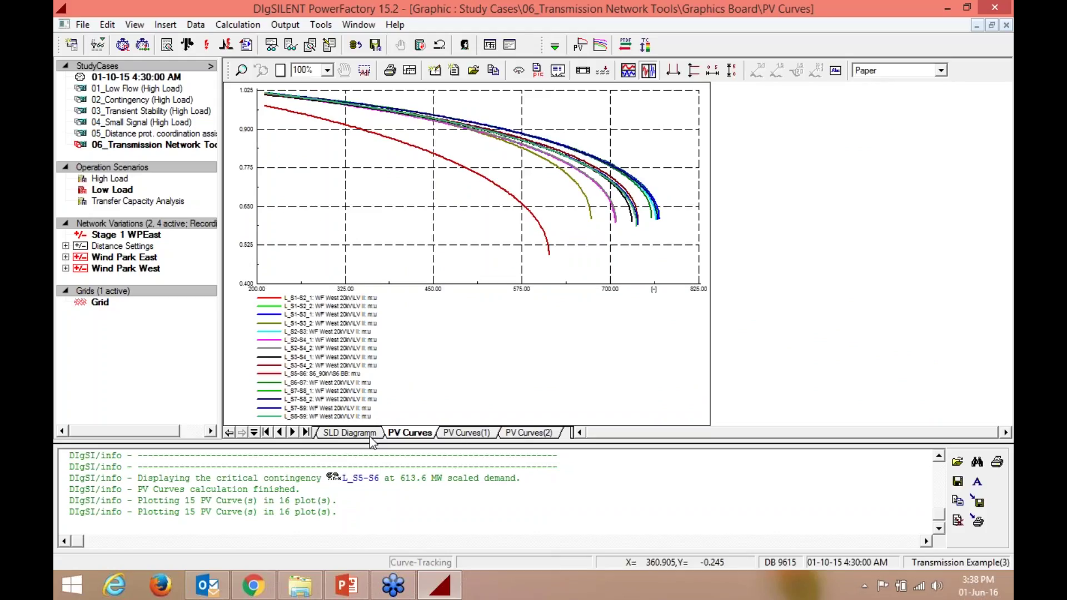
click(462, 434)
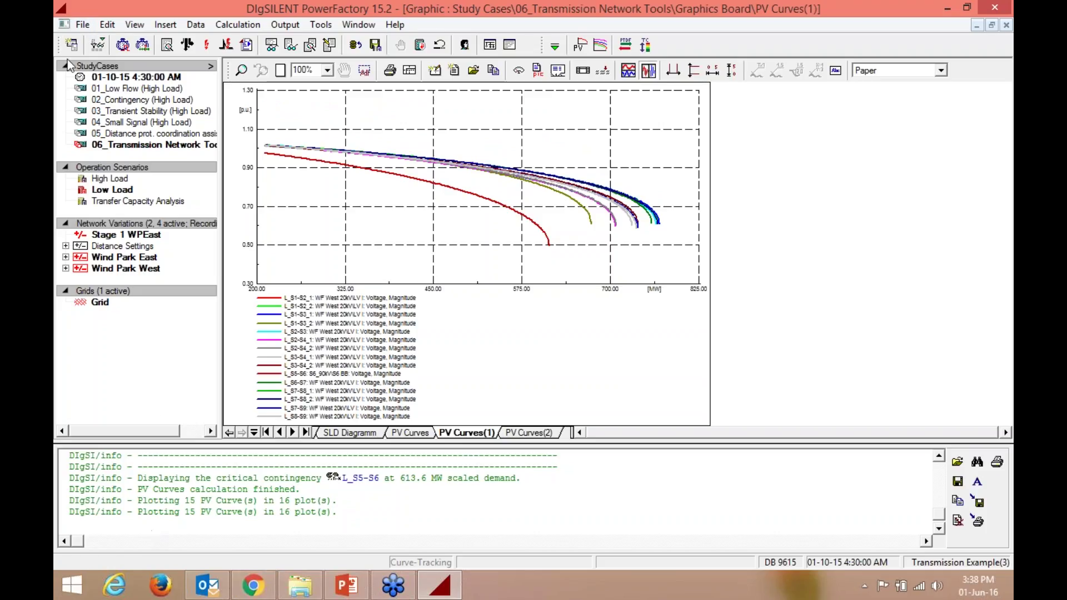
Import the Wind Farm project from the application examples and minimize the examples window to reveal its grid diagram
click(82, 25)
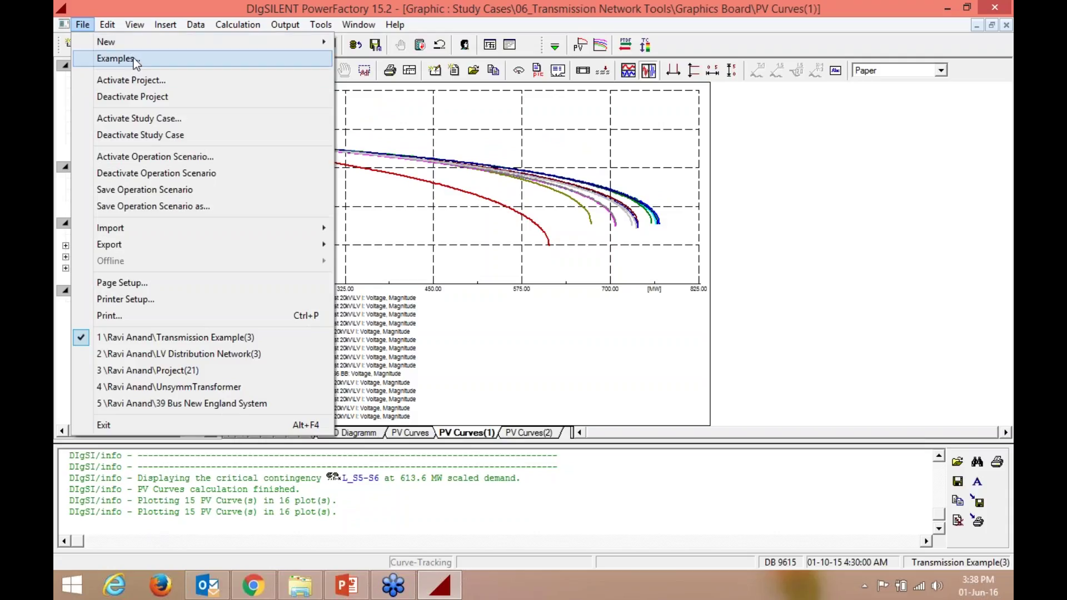
click(133, 58)
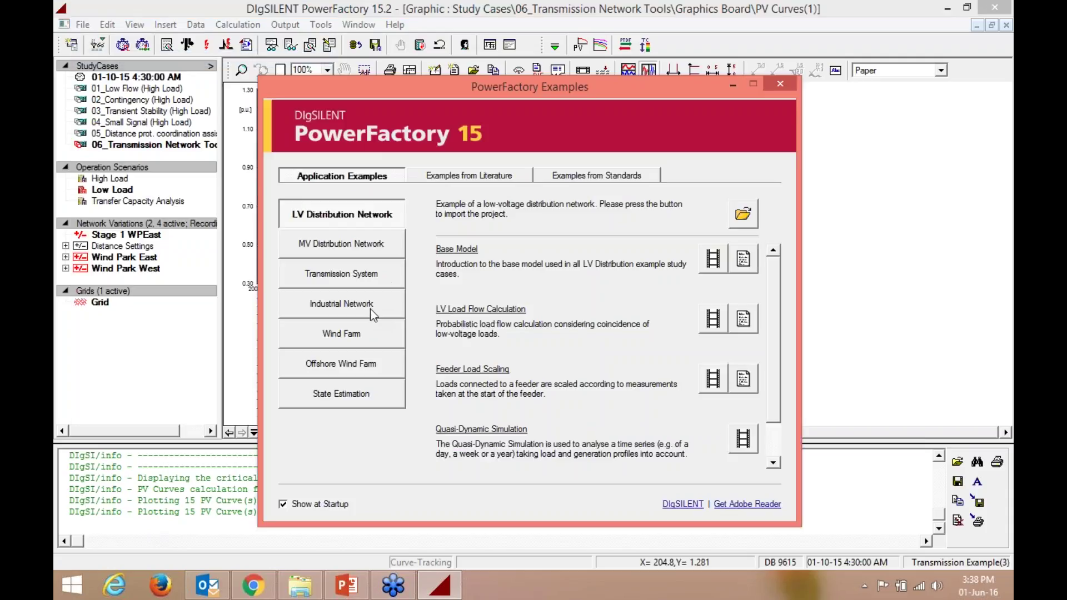
click(369, 342)
click(743, 215)
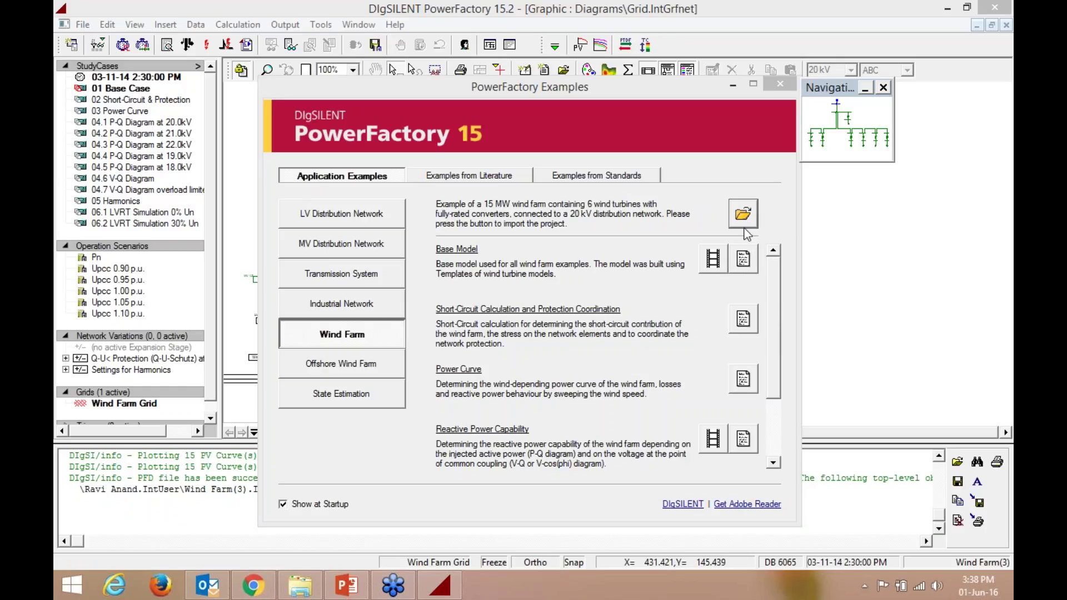
click(733, 86)
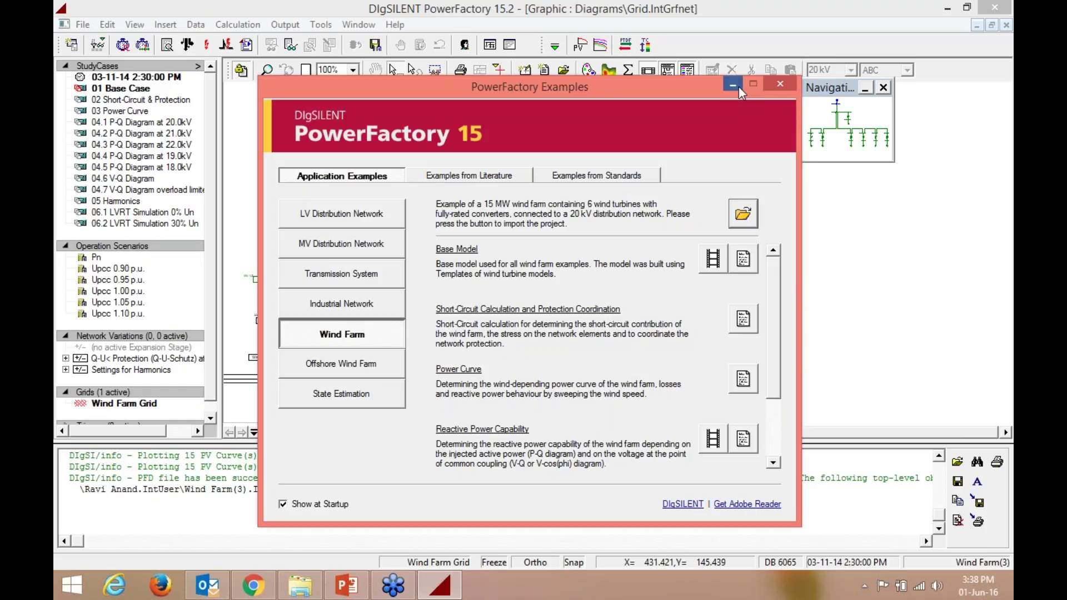
click(738, 86)
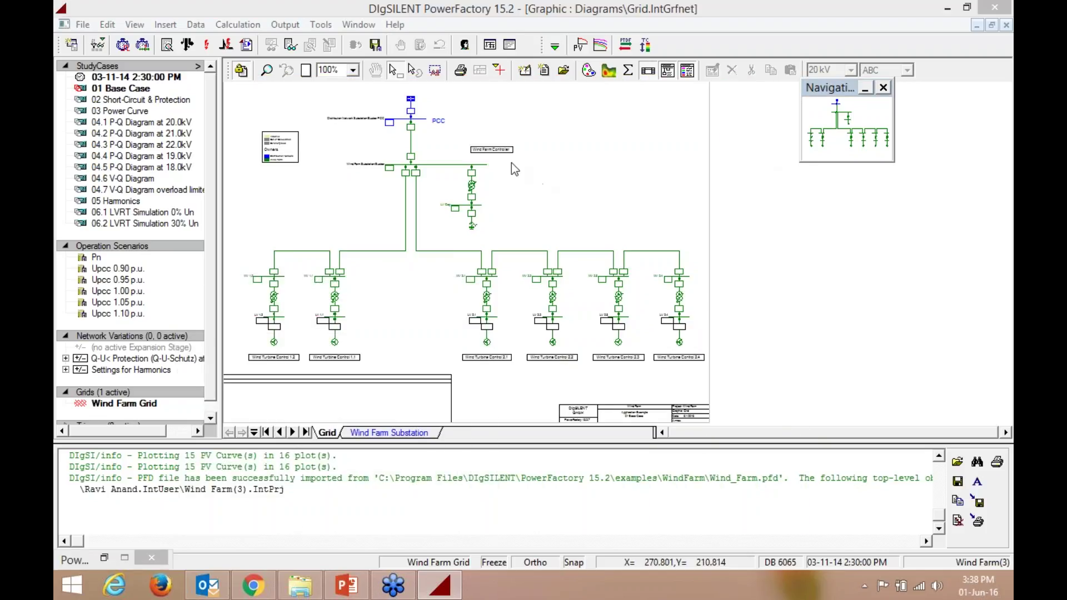
Enlarge the Wind Farm grid diagram to 200% and examine its turbine feeders, PCC, substation busbar and capacitor bank
click(340, 73)
click(340, 73)
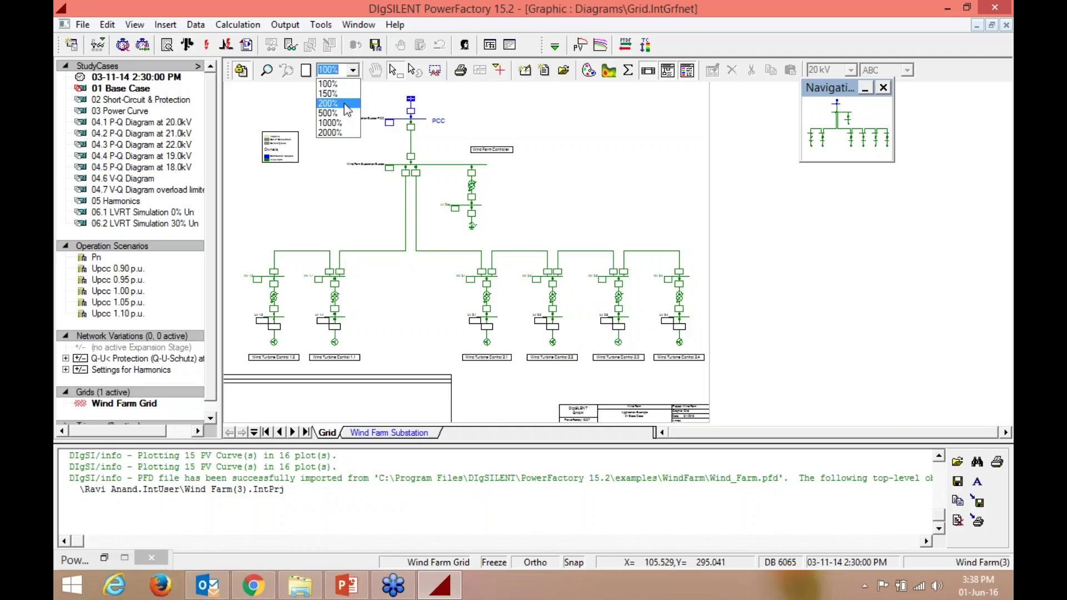
click(344, 104)
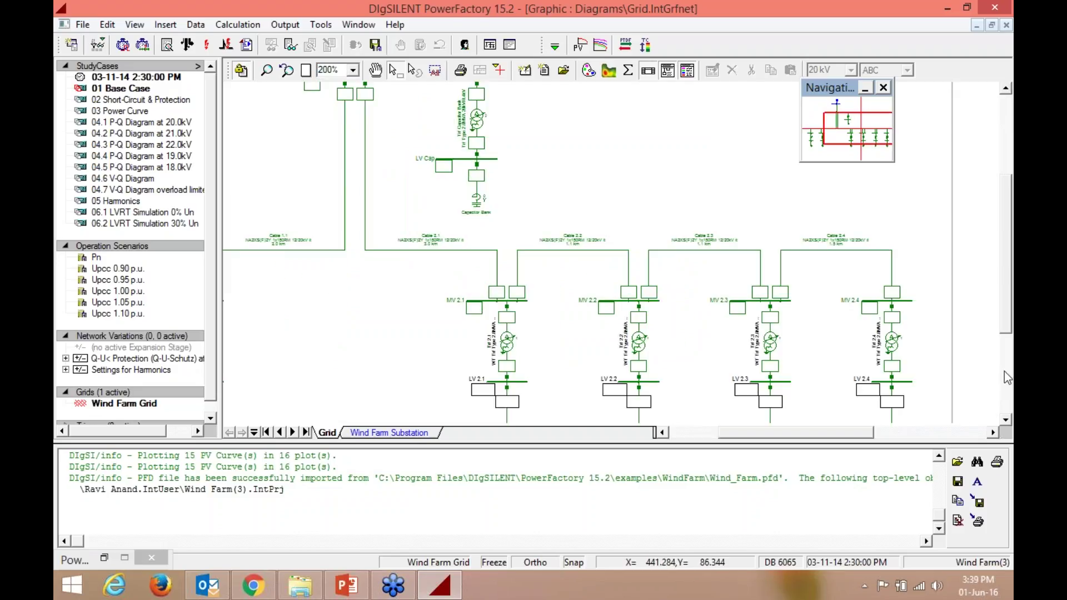
scroll(1005, 371, down, 6)
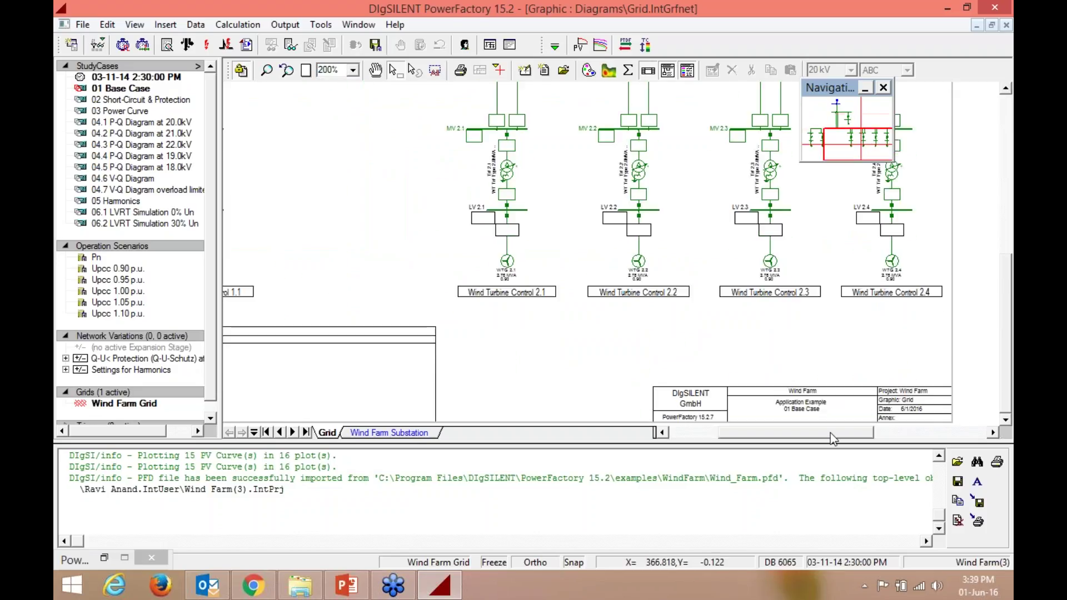
drag(831, 433, 776, 435)
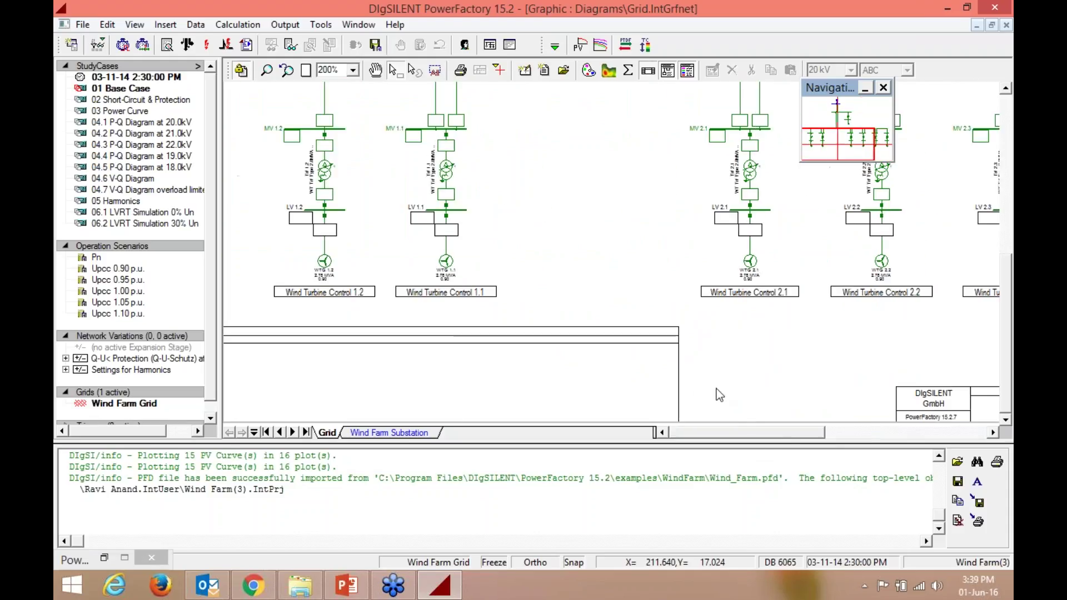
scroll(709, 353, up, 9)
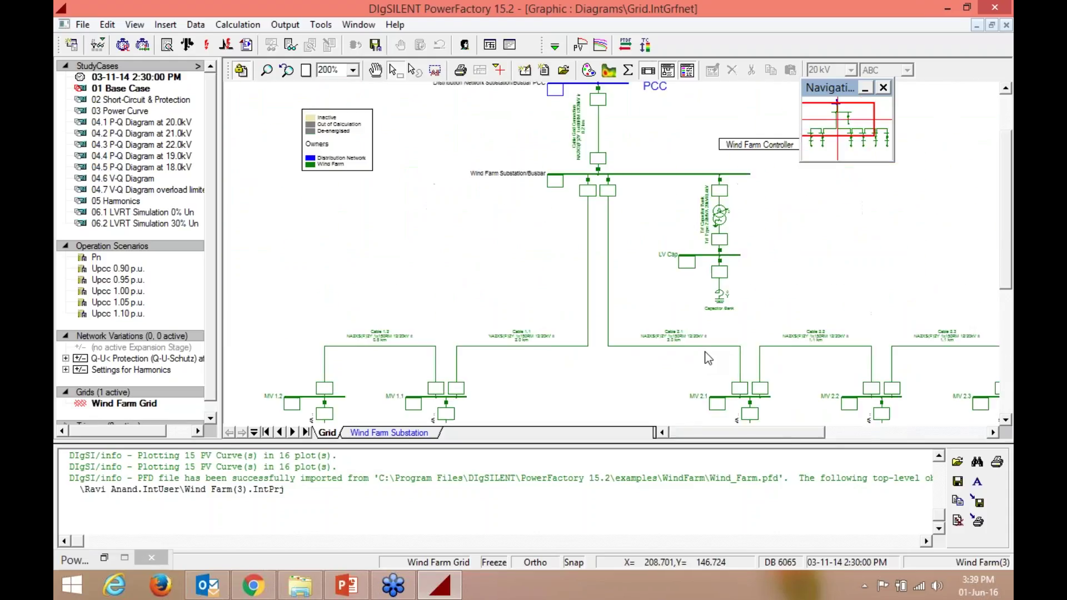
scroll(706, 356, up, 3)
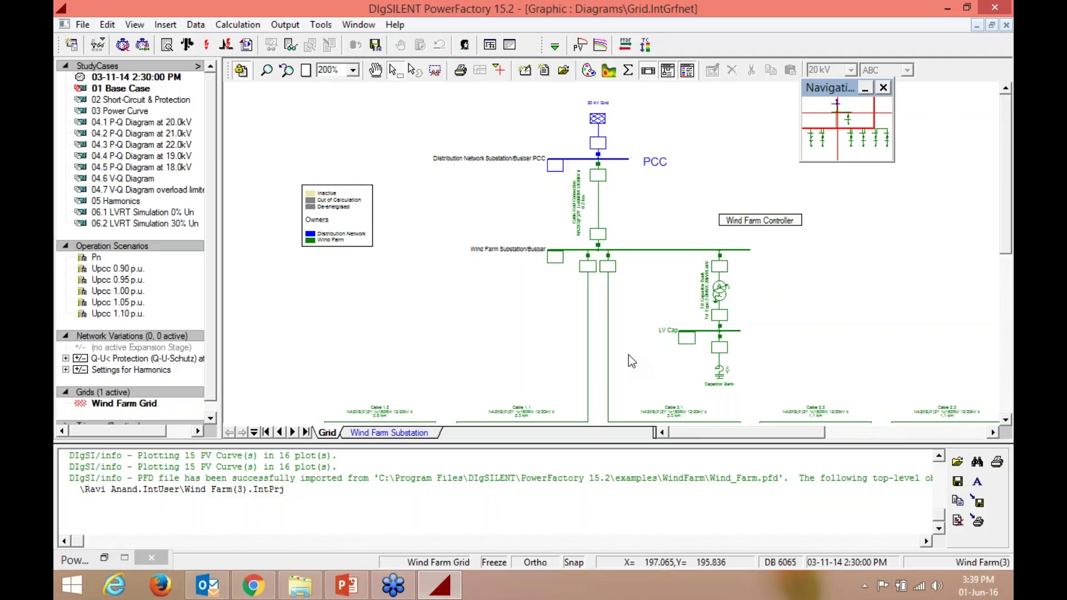
scroll(631, 362, down, 9)
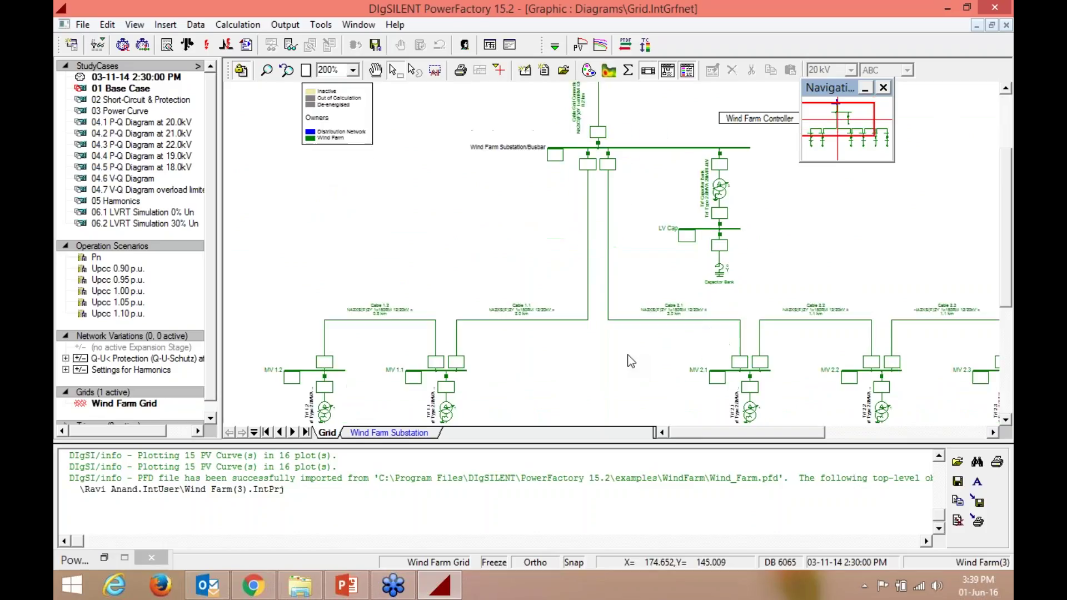
scroll(631, 362, down, 4)
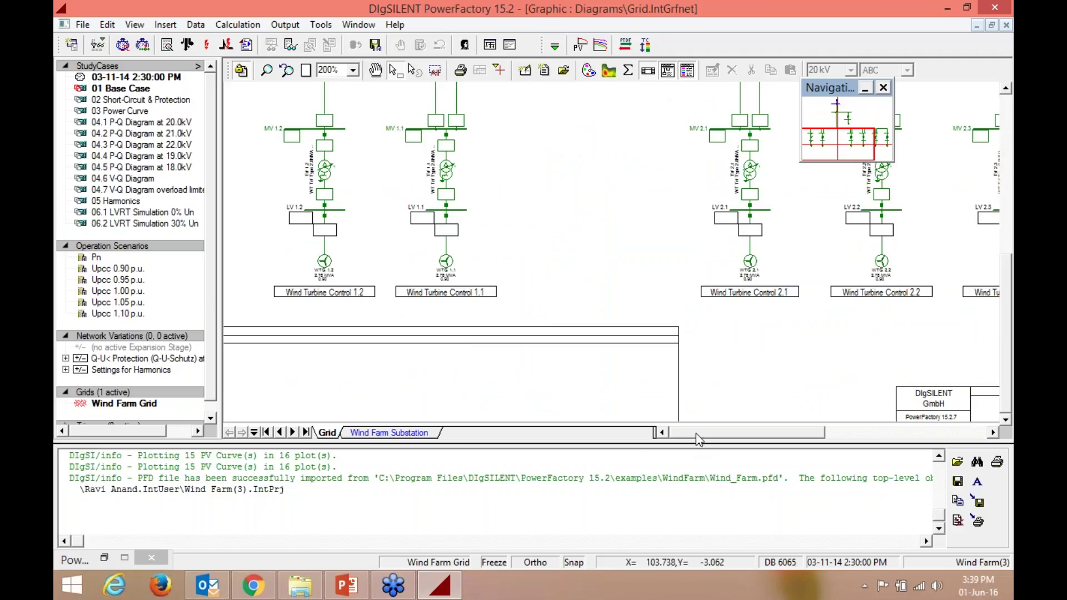
drag(700, 439, 724, 434)
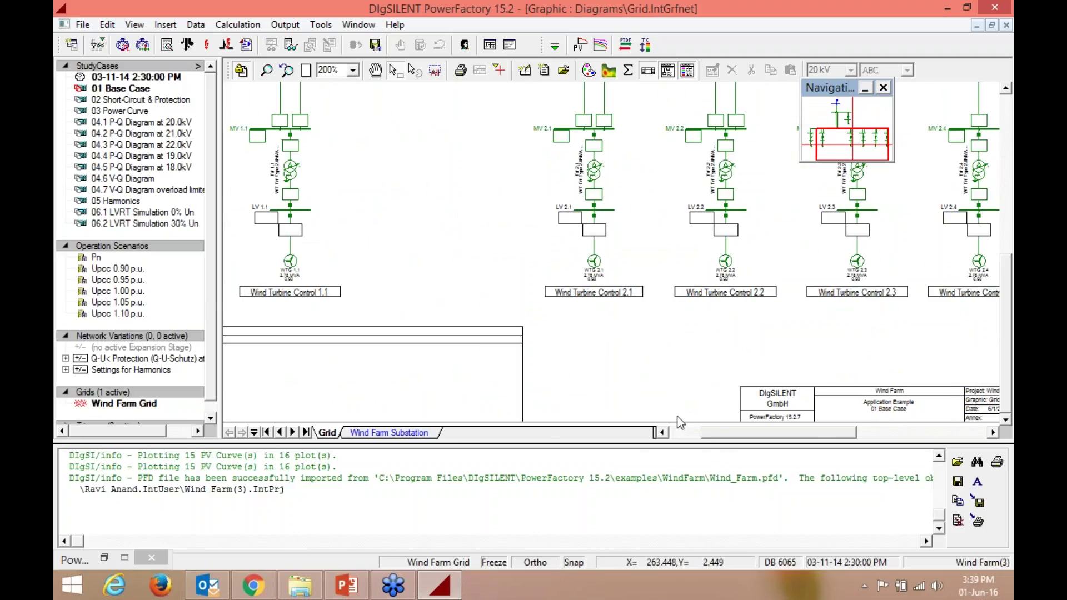
scroll(715, 435, right, 3)
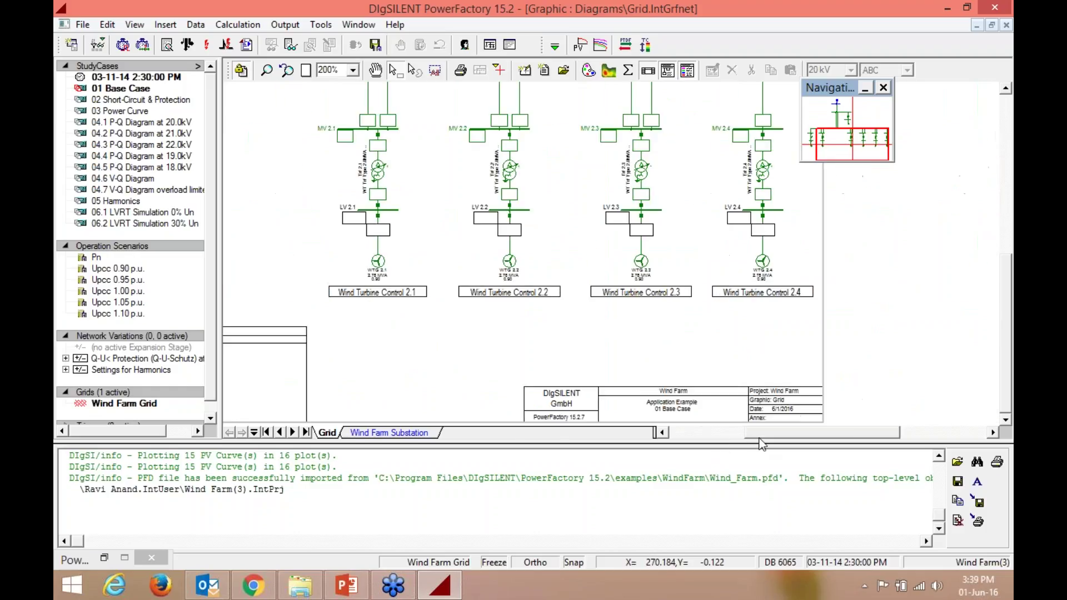
scroll(533, 263, left, 3)
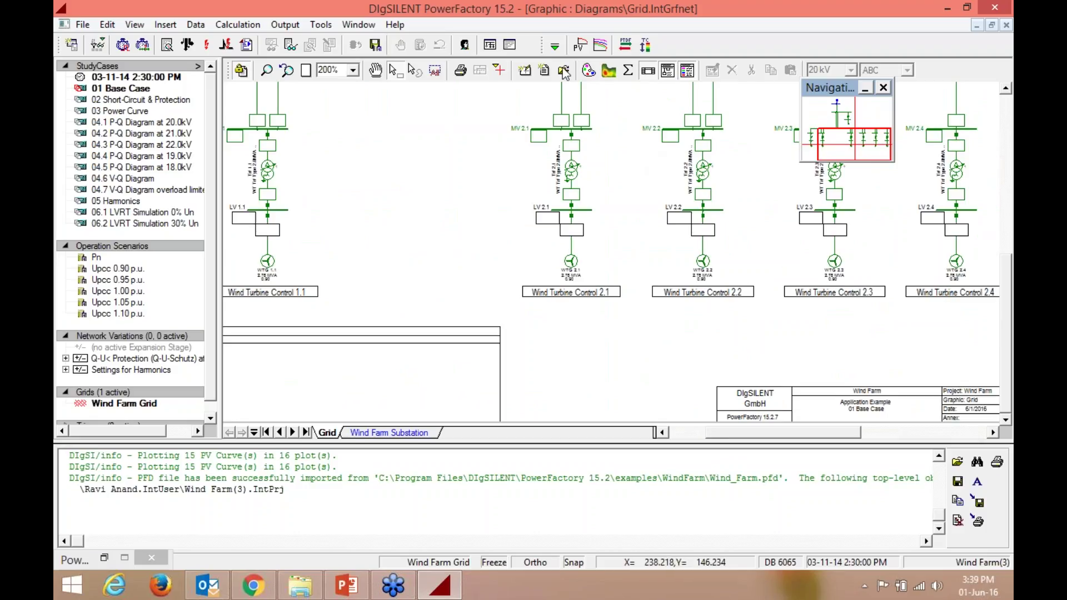
Switch the calculation toolbox to RMS/EMT Simulation and review the grid diagram from the substation busbar to the wind turbines
click(555, 46)
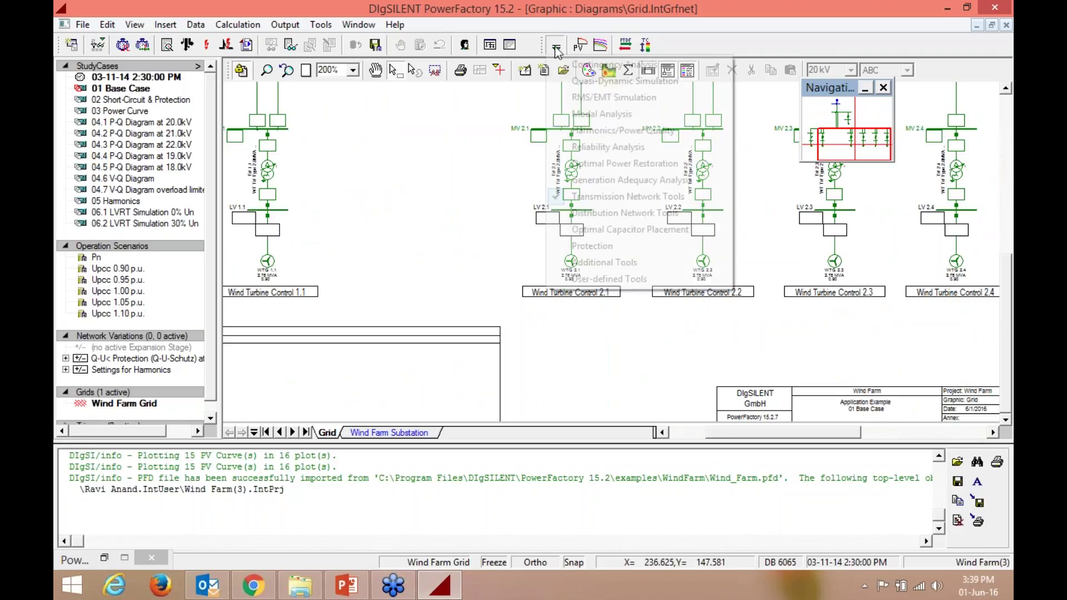
click(562, 97)
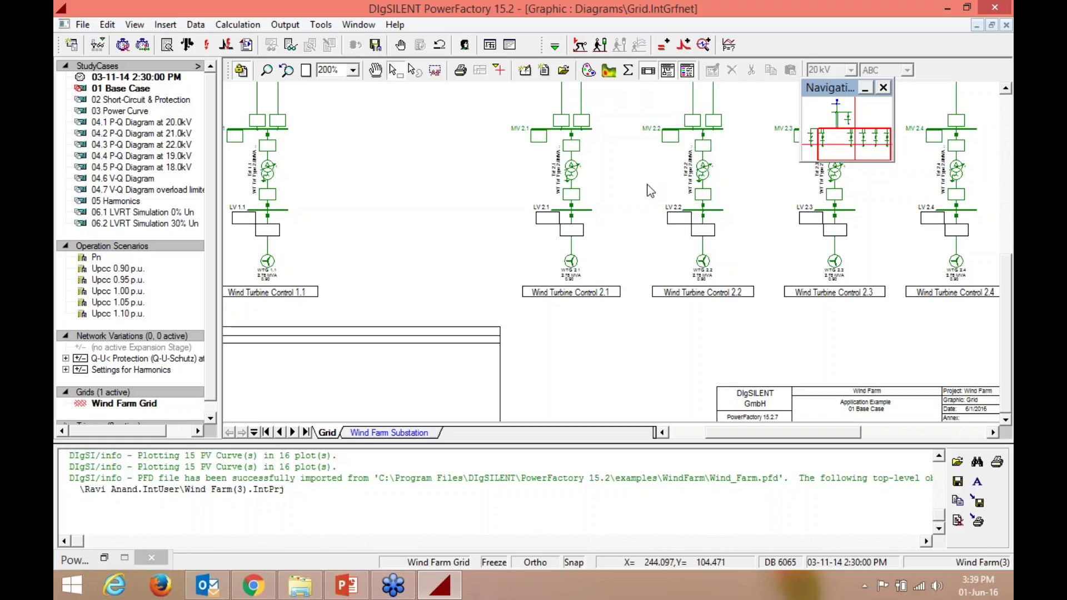
scroll(612, 339, up, 4)
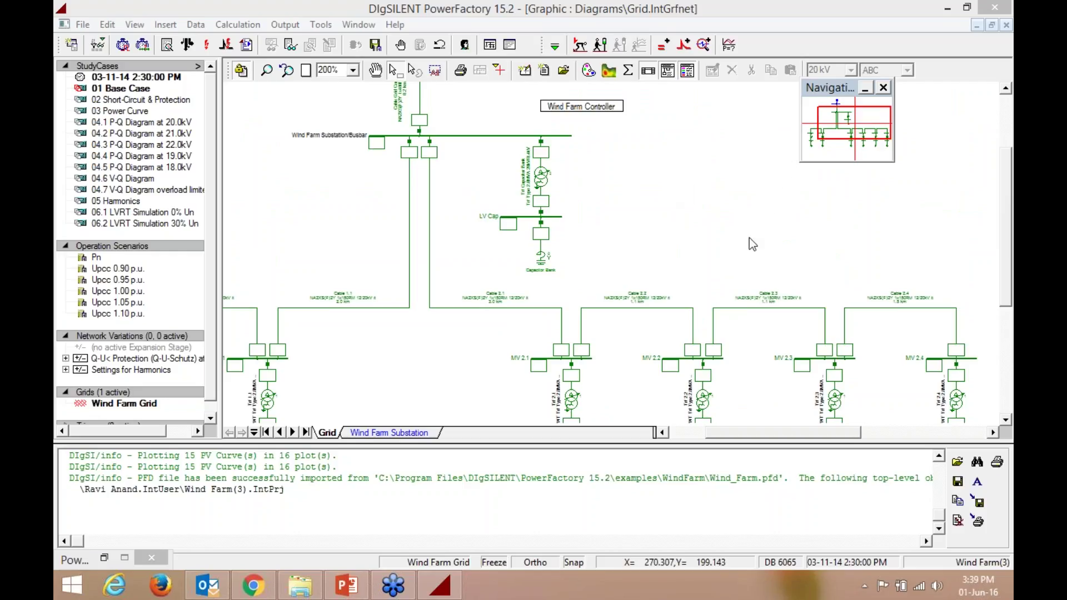
drag(1006, 271, 1007, 351)
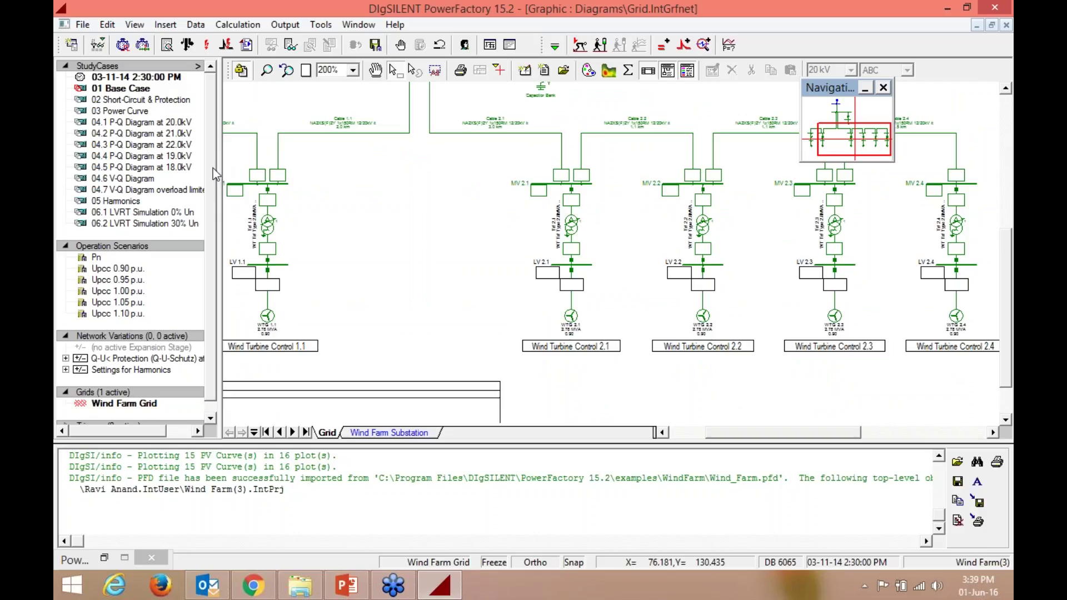
Activate the study case 04.1 P-Q Diagram at 20.0kV and show its Grid diagram page
right_click(90, 123)
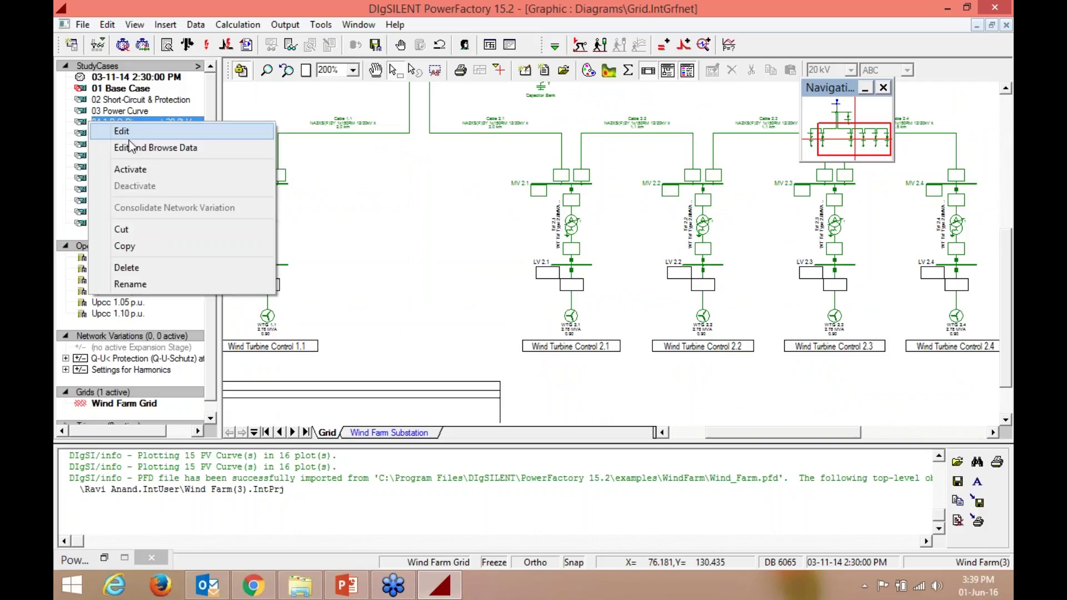
click(143, 170)
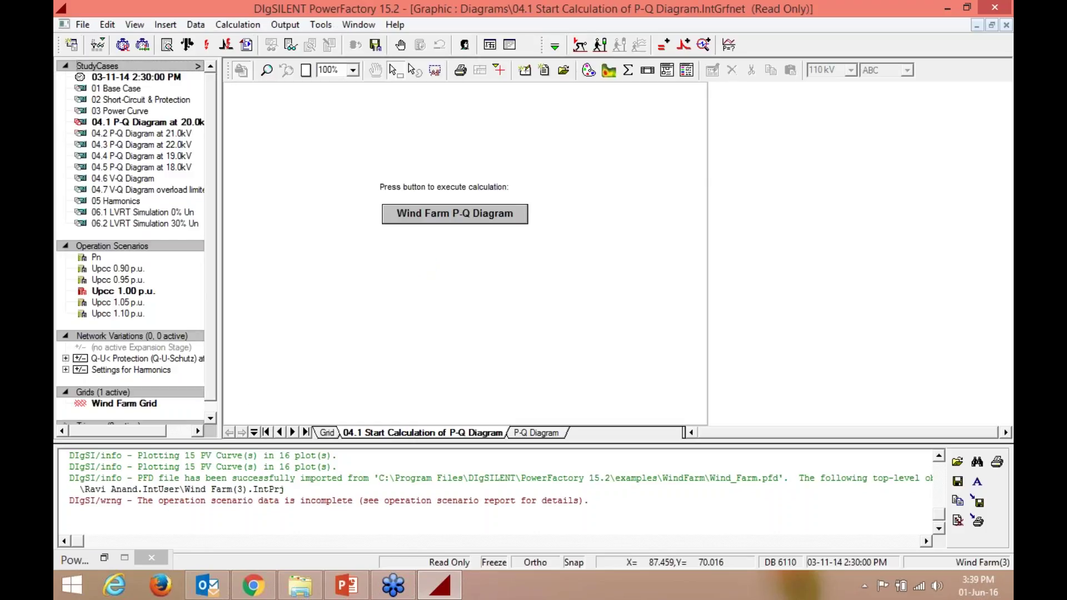
click(327, 433)
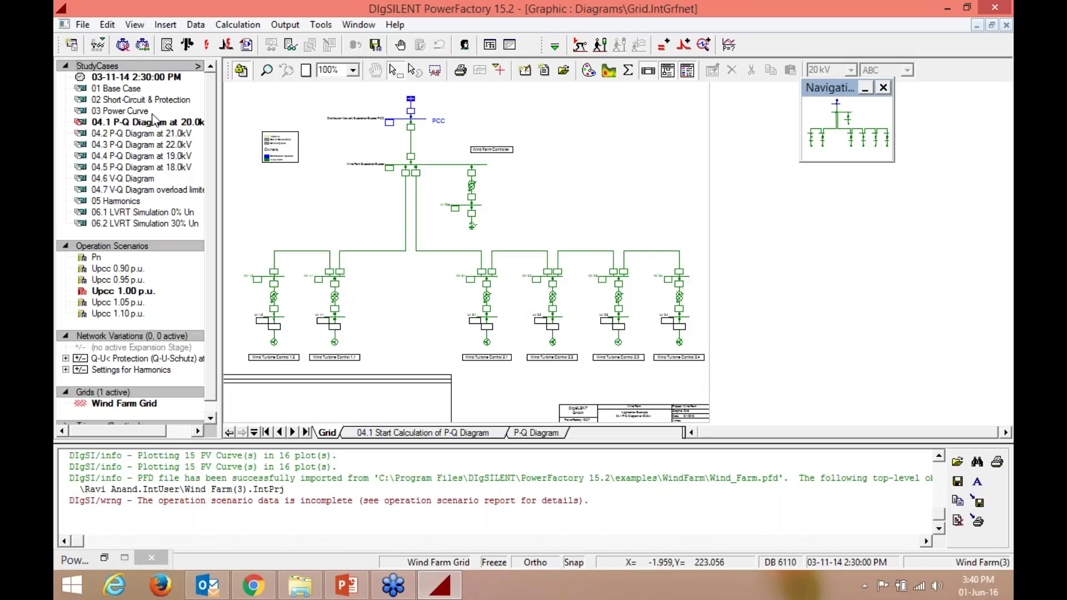
Restore the PowerFactory Examples window, review the Wind Farm example's study descriptions, and minimize it again
click(109, 559)
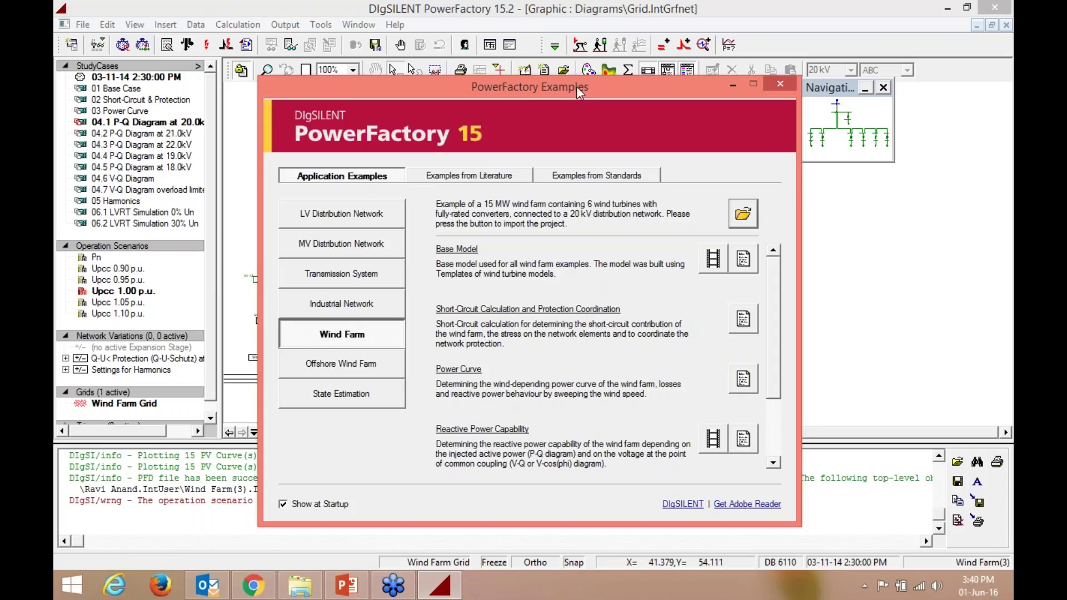
drag(574, 111, 606, 128)
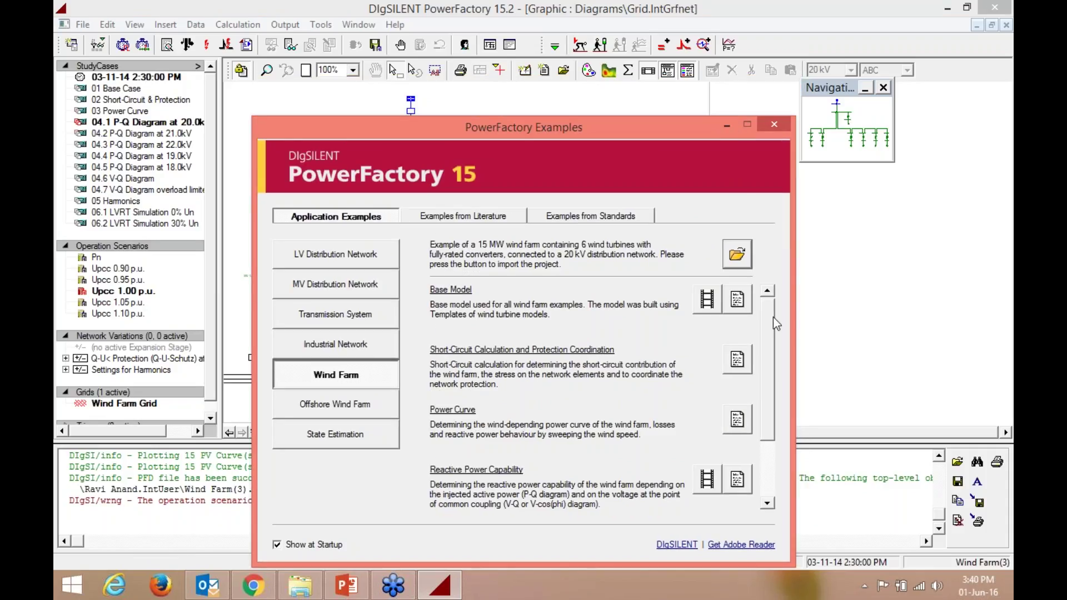
scroll(773, 326, down, 1)
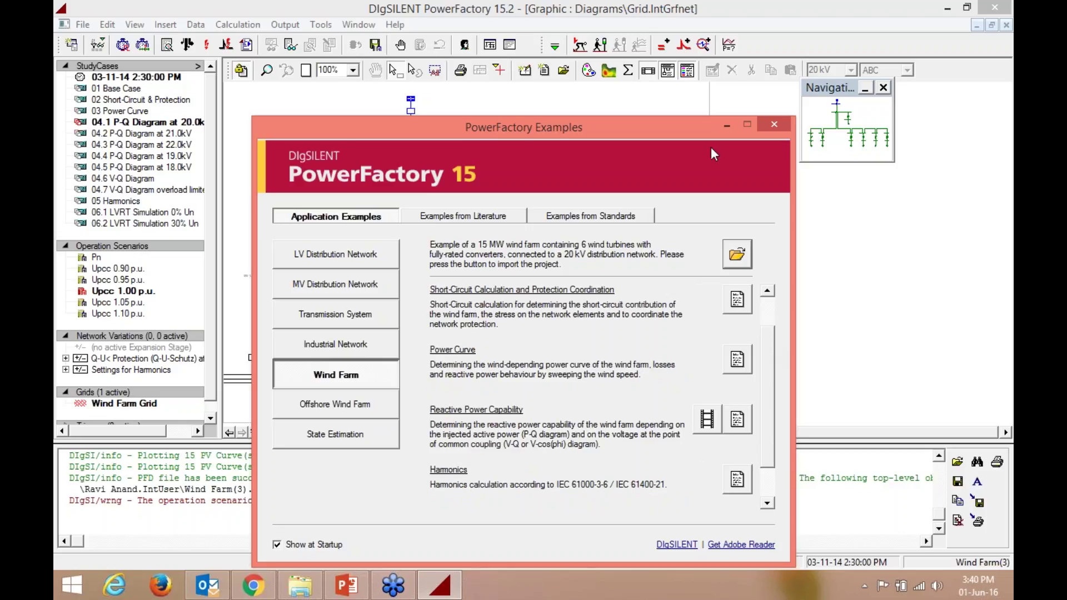
click(727, 124)
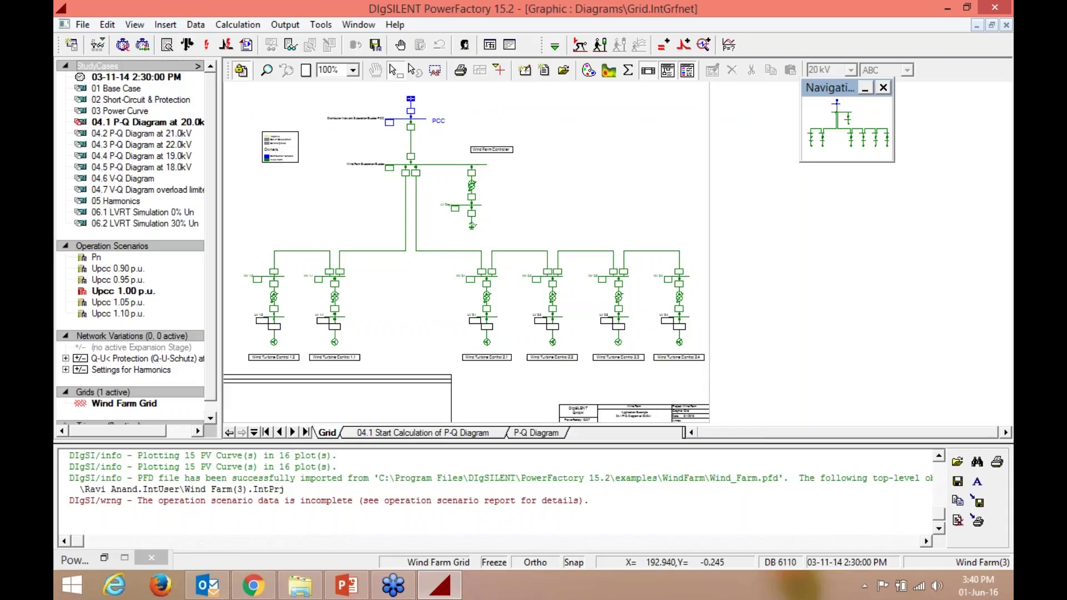
View the 04.1 Start Calculation of P-Q Diagram page and run a balanced, positive-sequence AC load flow
click(415, 433)
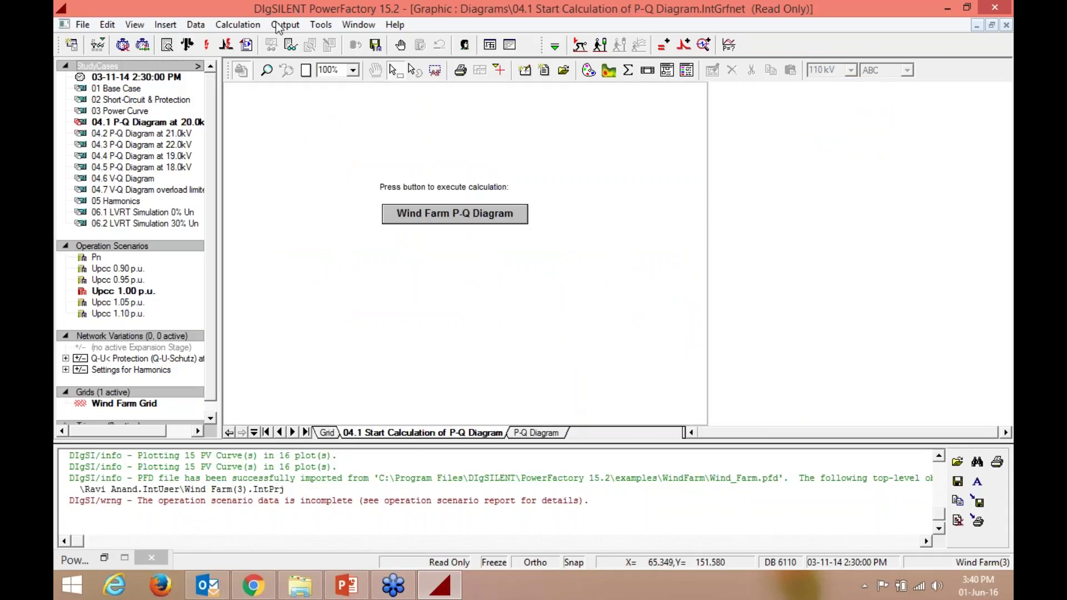
click(188, 46)
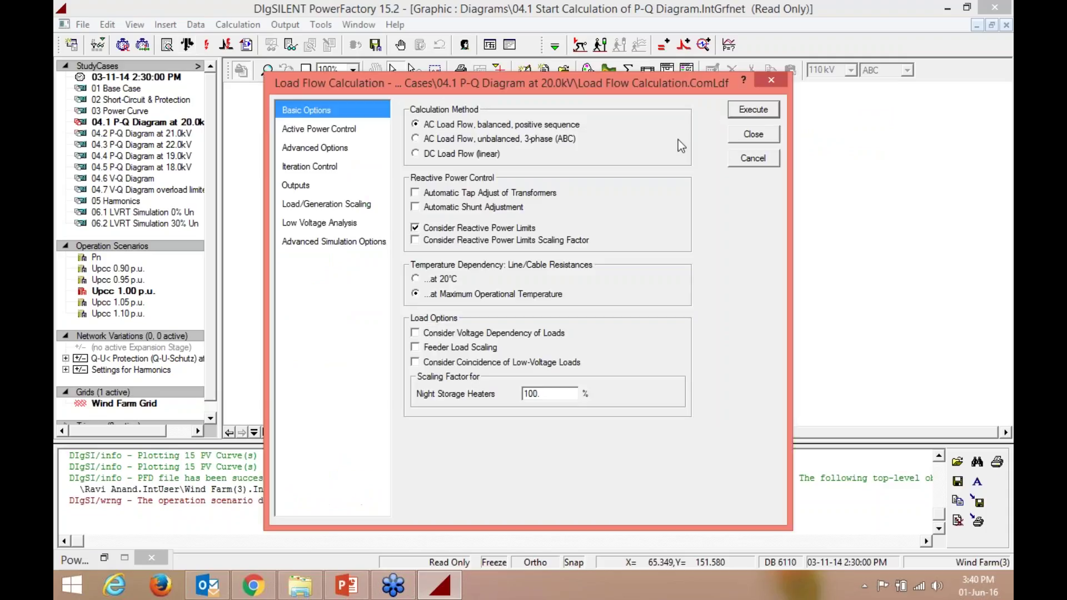
click(743, 111)
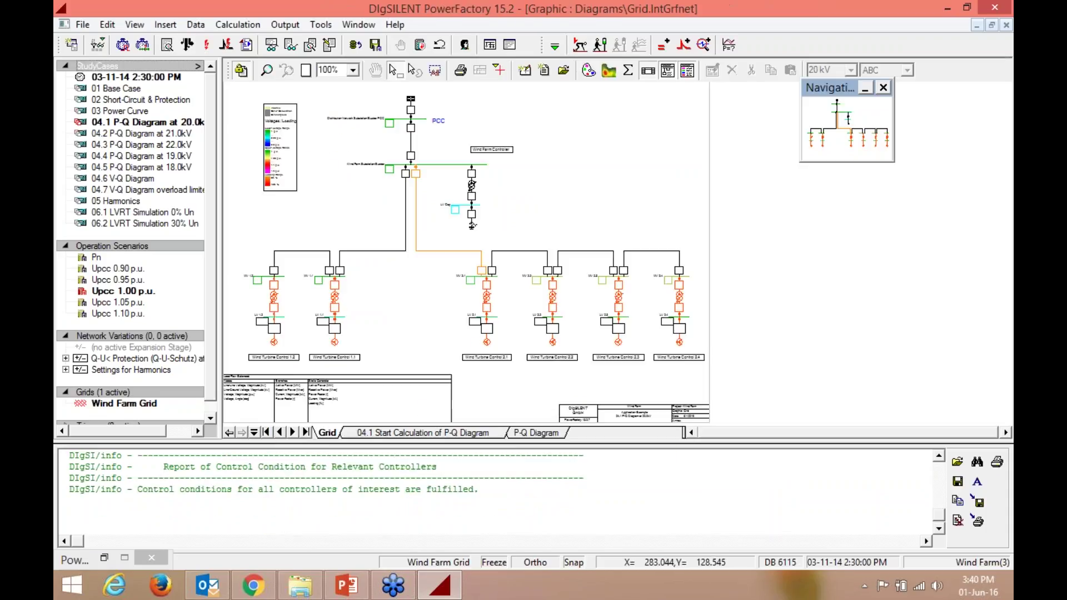
Enlarge the grid diagram to 150% and 200% to examine the load flow results across the wind farm
click(352, 71)
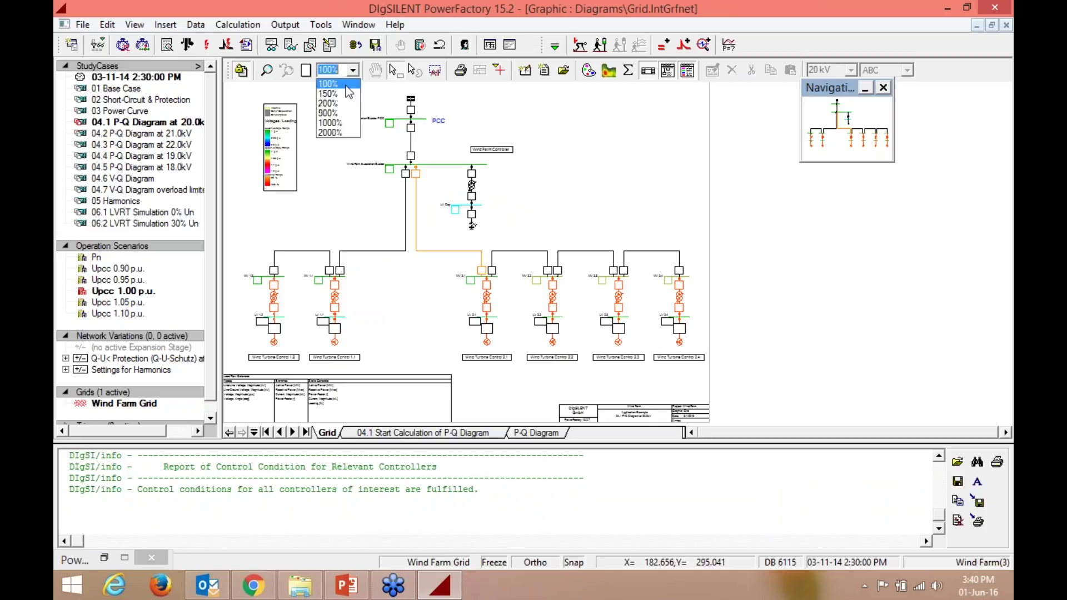
click(347, 94)
key(Return)
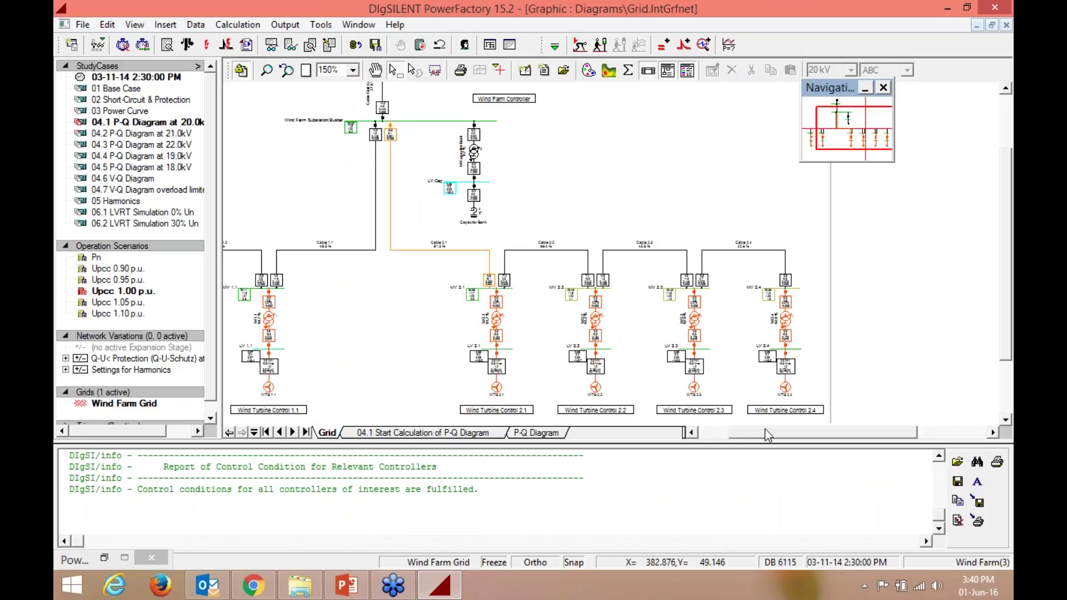
click(735, 435)
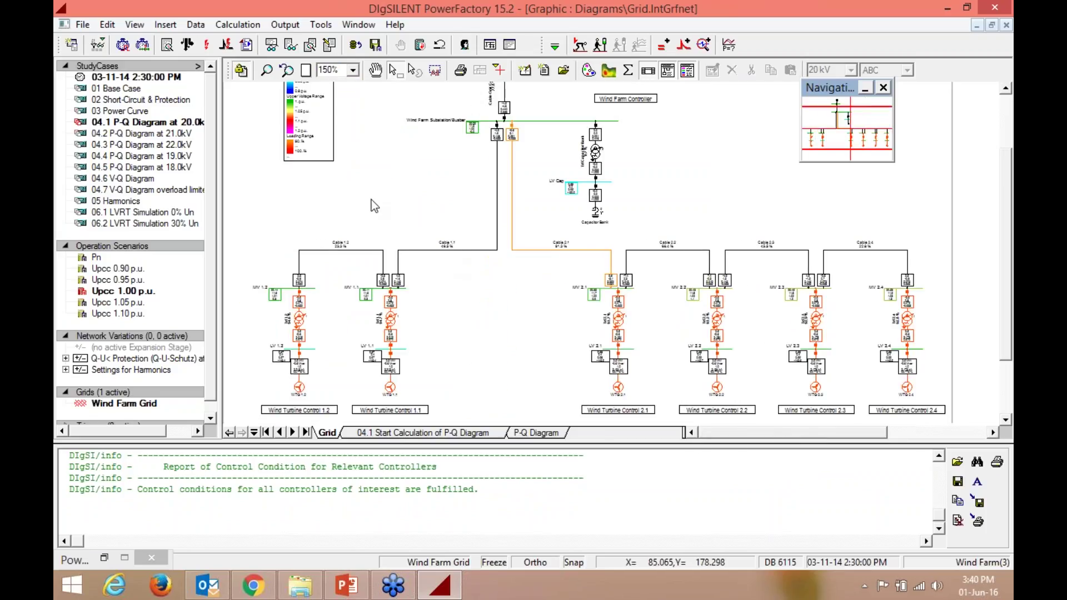
scroll(348, 163, up, 2)
click(352, 70)
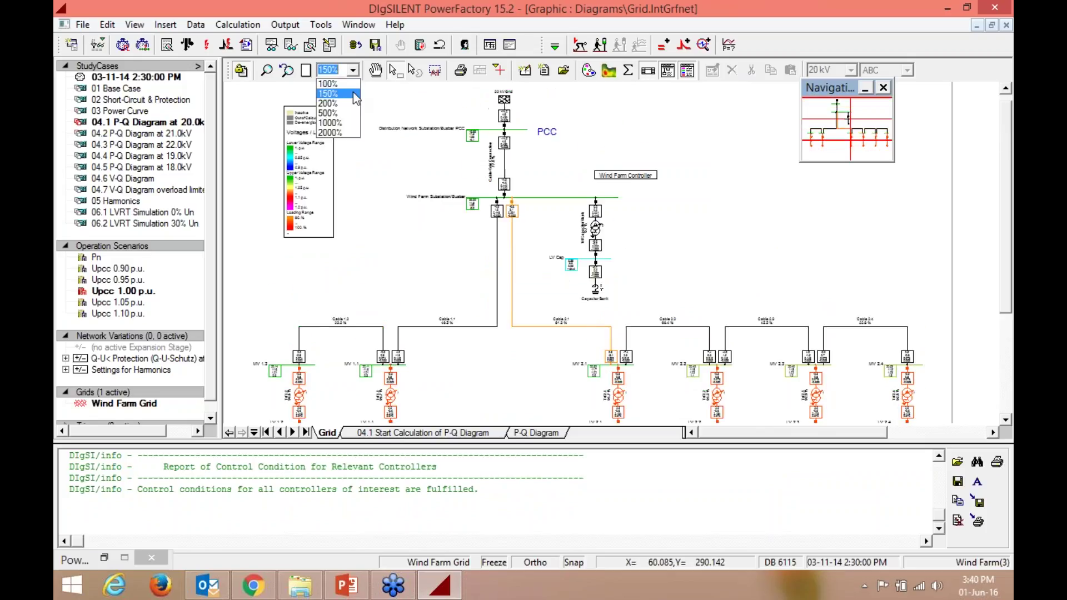
click(352, 105)
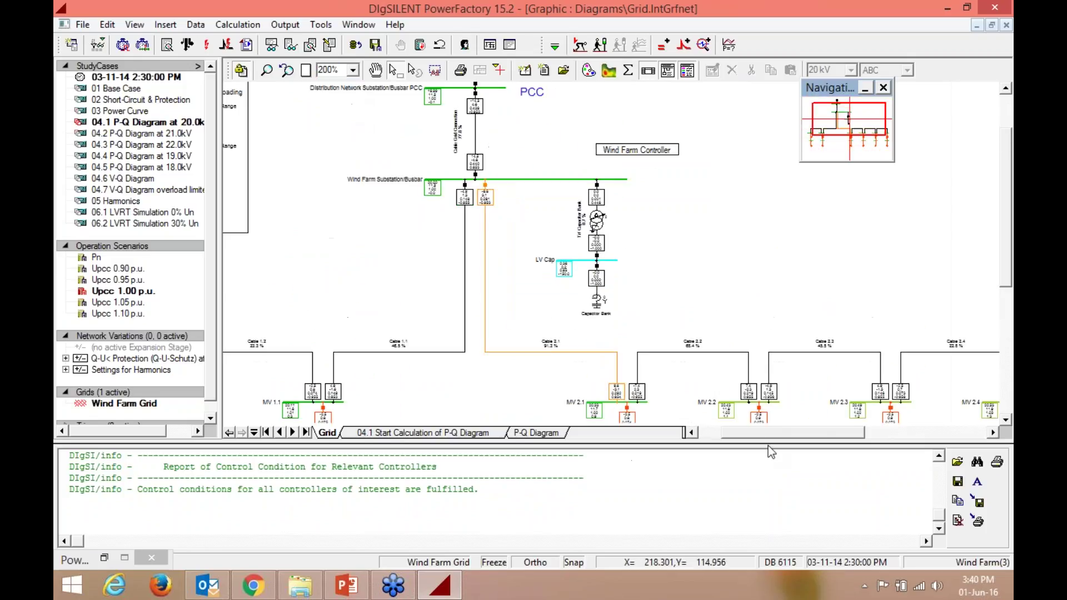
click(709, 434)
Magnify the grid diagram to 500% and examine the substation busbar results, the voltage and loading colour legend, and the capacitor bank branch
click(353, 70)
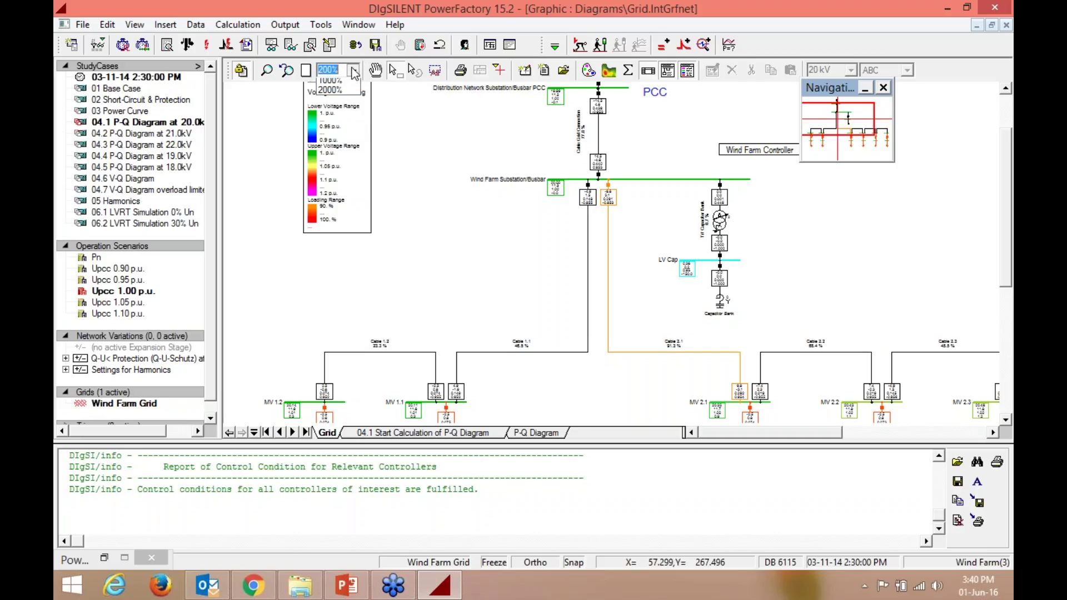
click(348, 113)
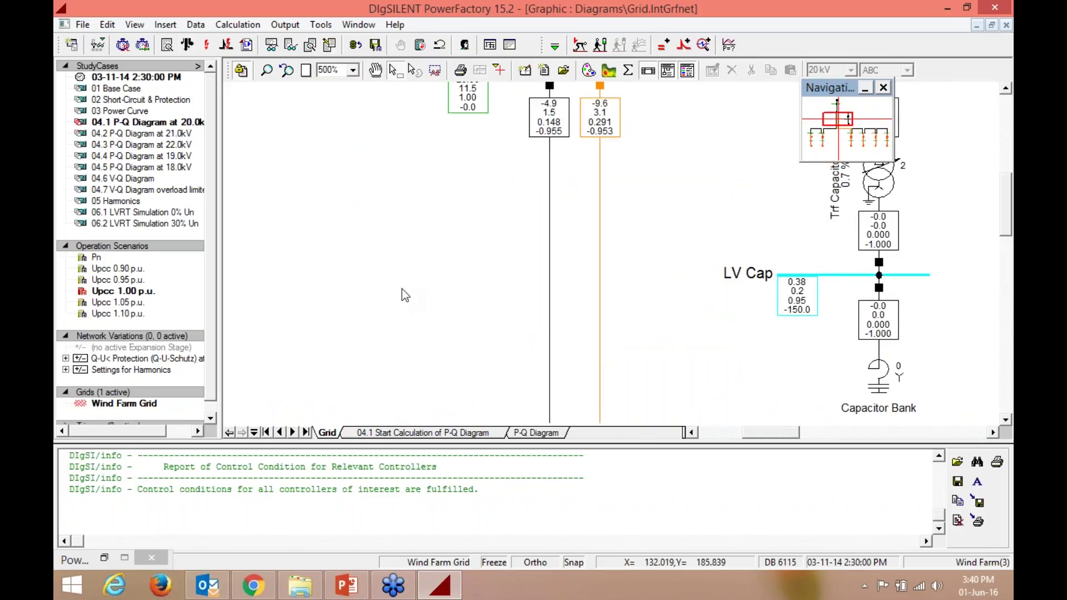
scroll(402, 290, up, 3)
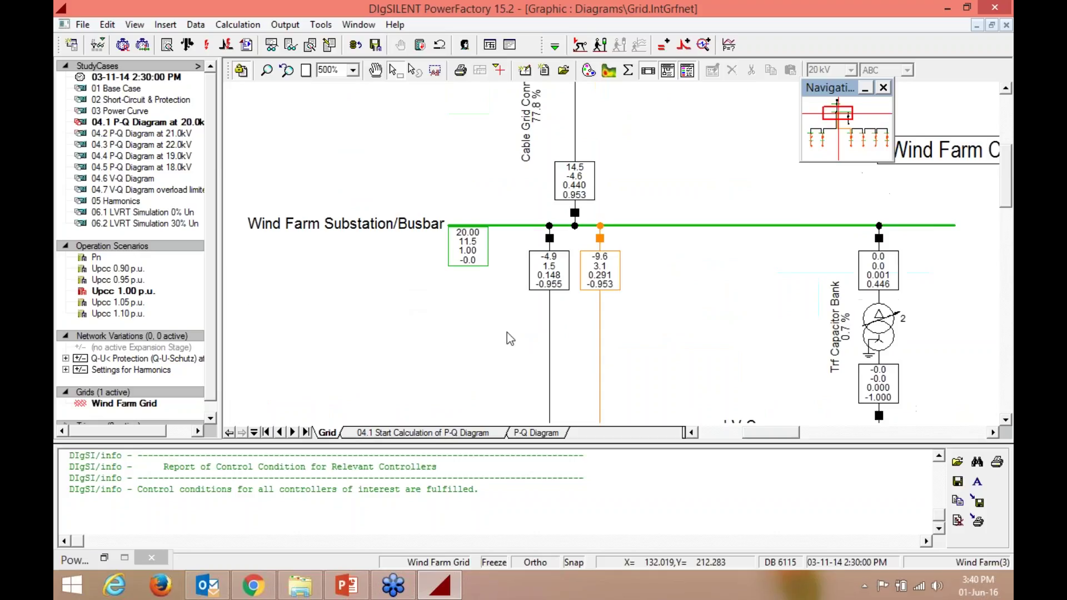
click(724, 434)
scroll(679, 378, down, 1)
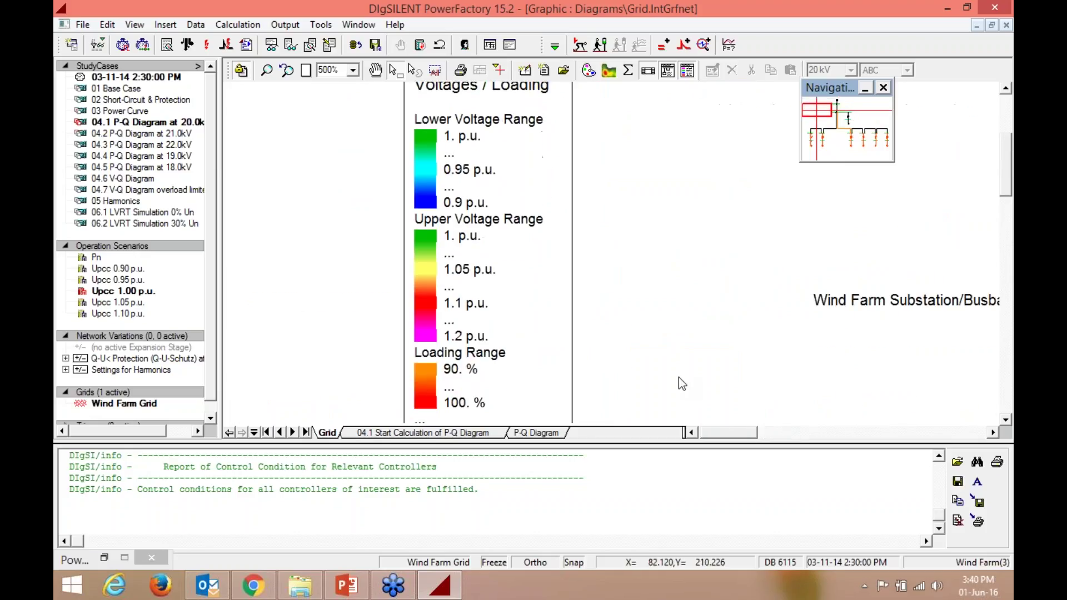
drag(748, 435, 794, 427)
scroll(765, 348, down, 5)
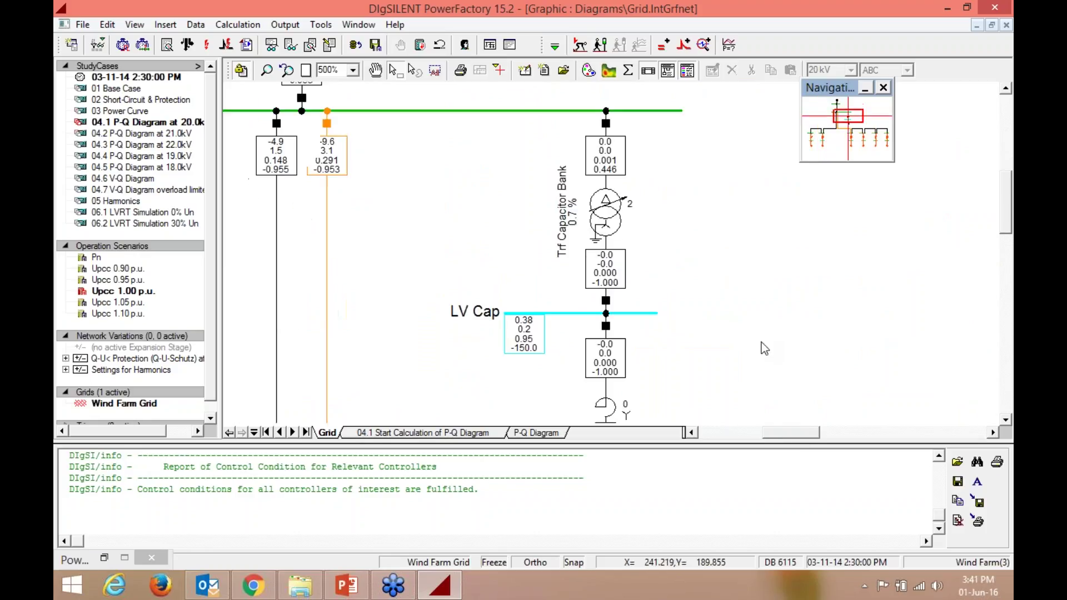
Examine the load flow result boxes of WTG 2.1 and LV 2.1 and view the result format options available for nodes
scroll(764, 349, down, 5)
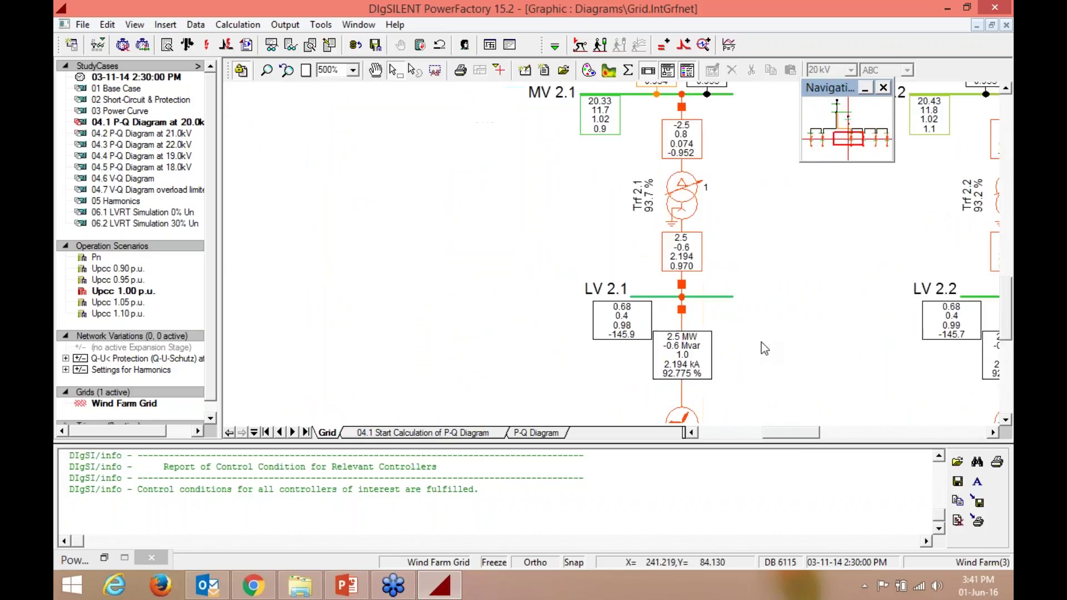
click(353, 71)
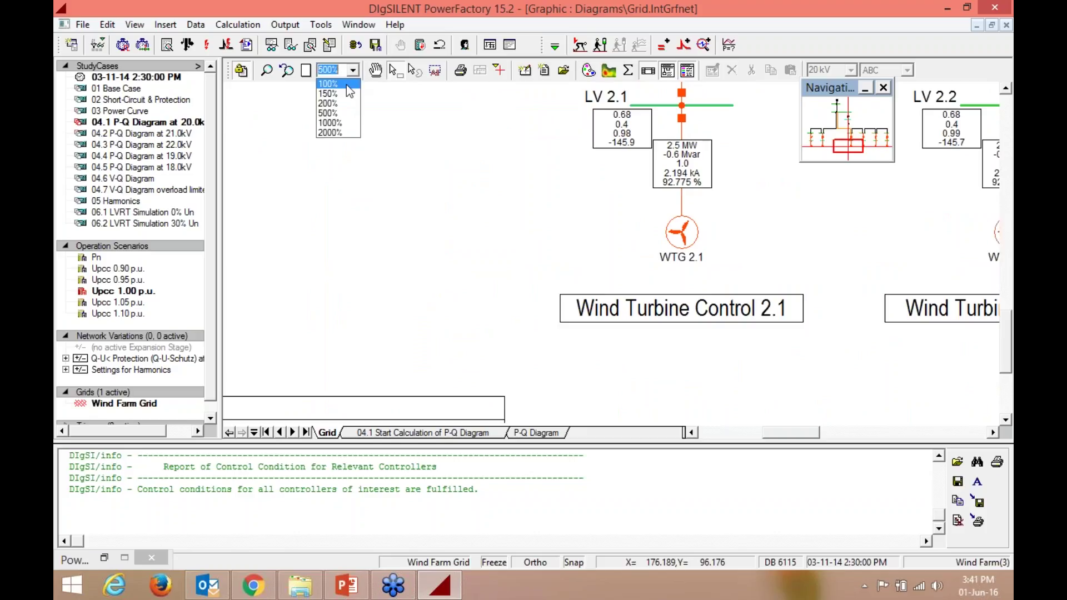
click(680, 162)
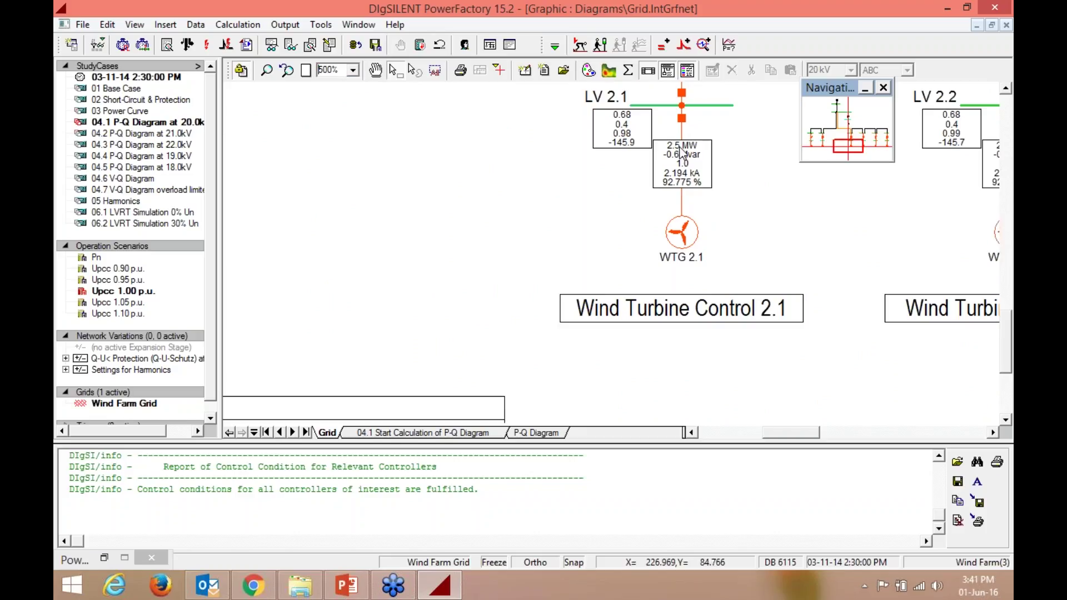
click(681, 158)
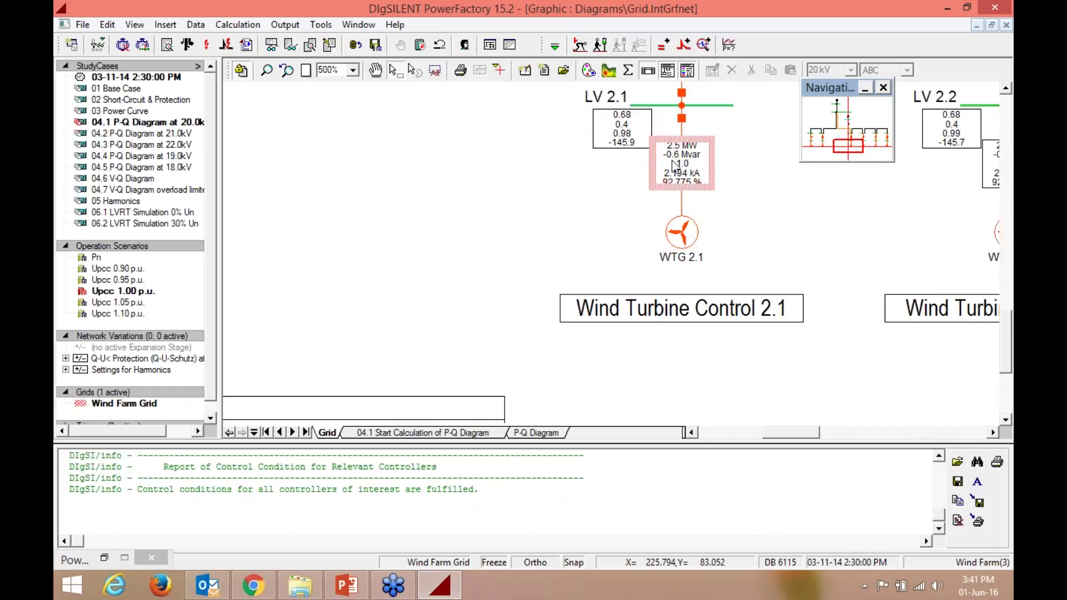
click(618, 128)
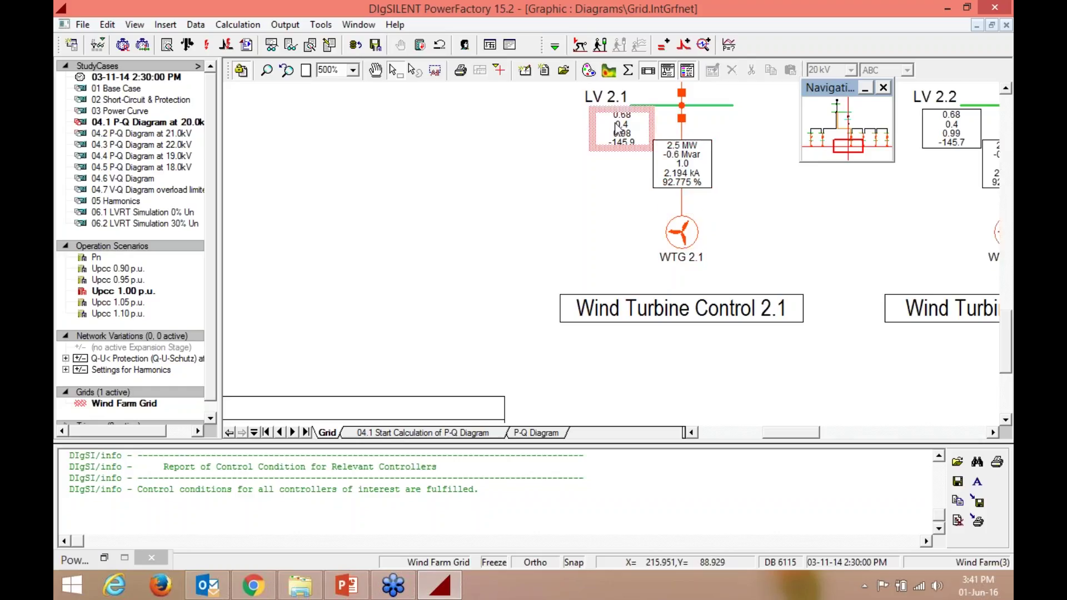
mouse_move(619, 128)
right_click(618, 128)
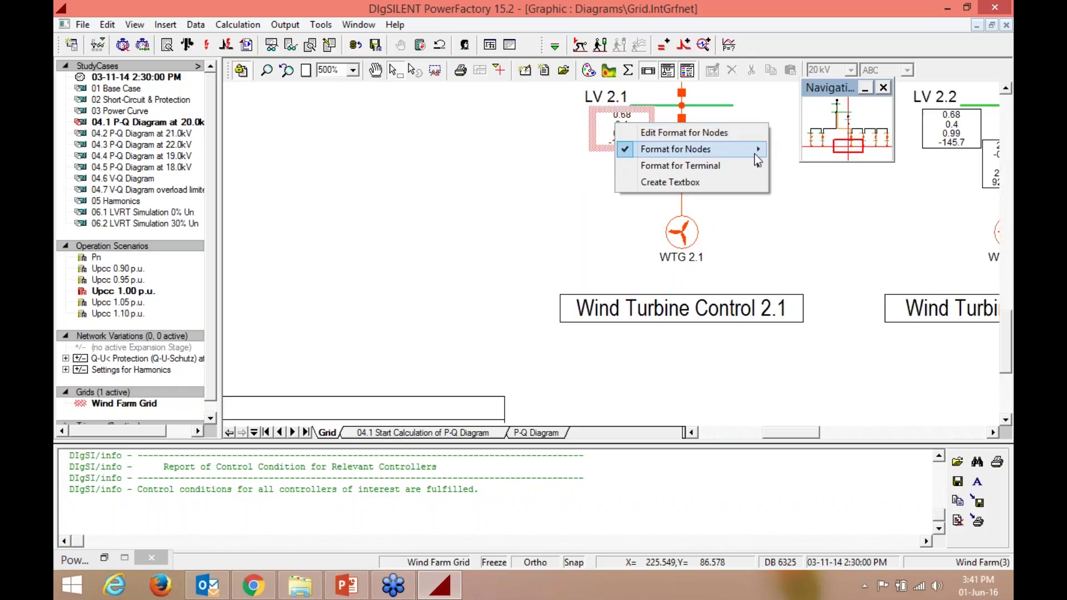
mouse_move(757, 149)
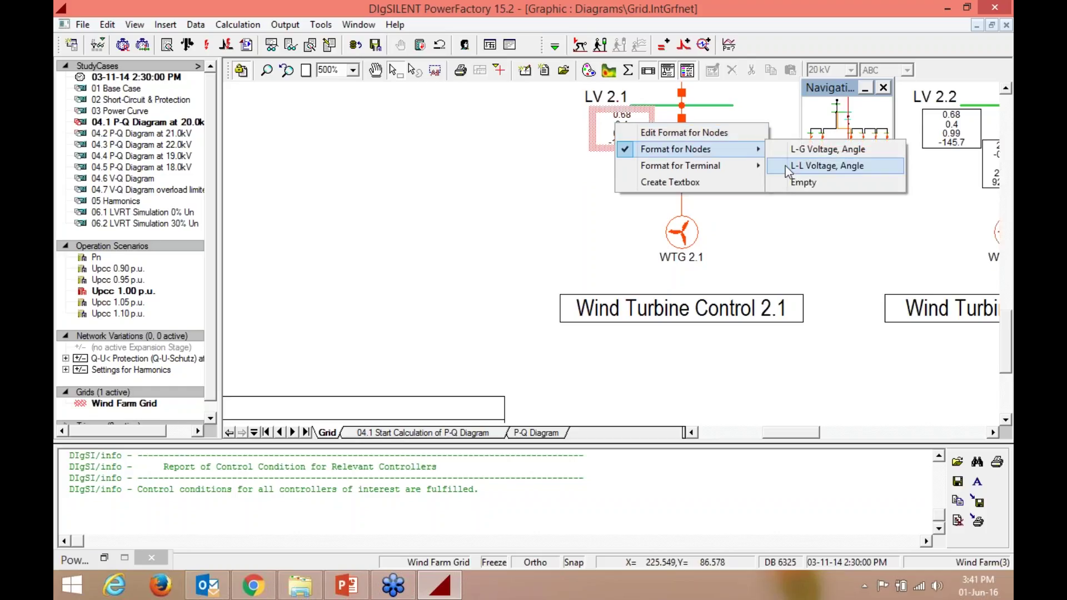
click(798, 226)
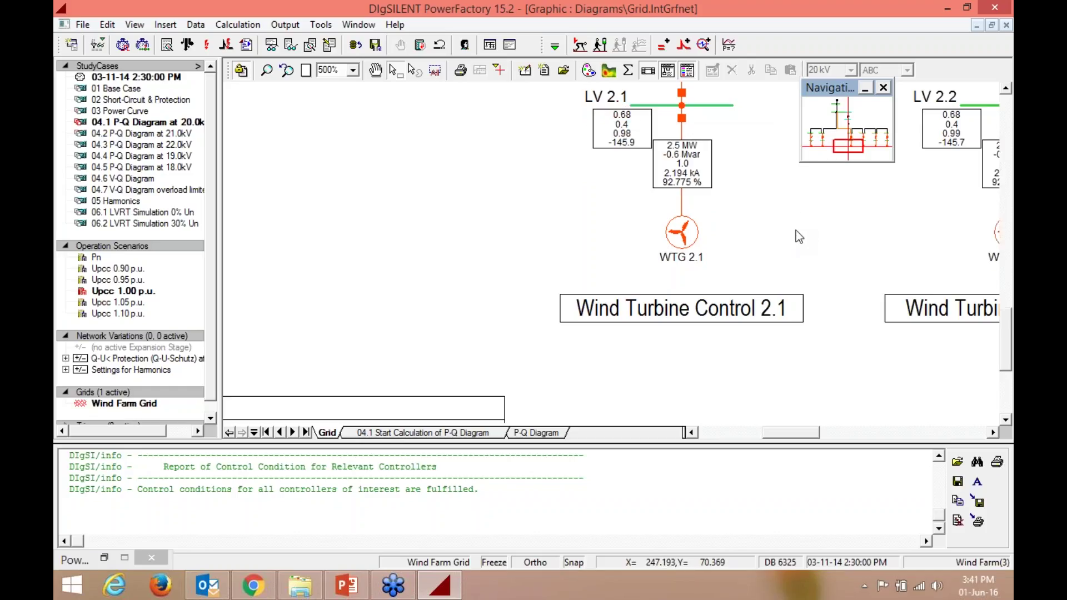
Examine the load flow results along the Trf 2.1 branch from busbar MV 2.1 to wind turbine WTG 2.1
scroll(796, 232, up, 3)
mouse_move(696, 215)
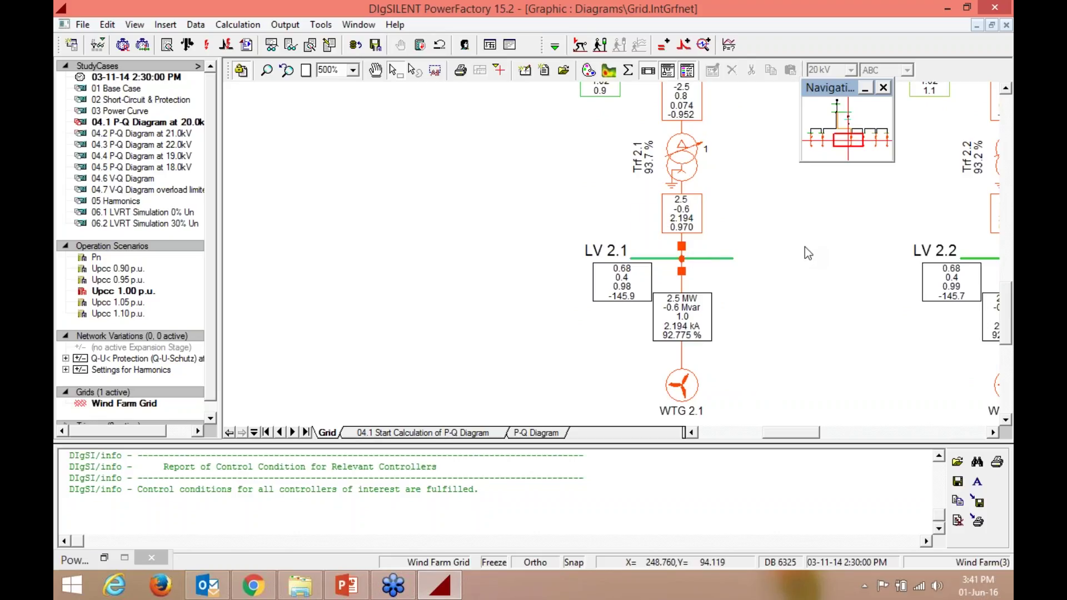
scroll(783, 251, up, 1)
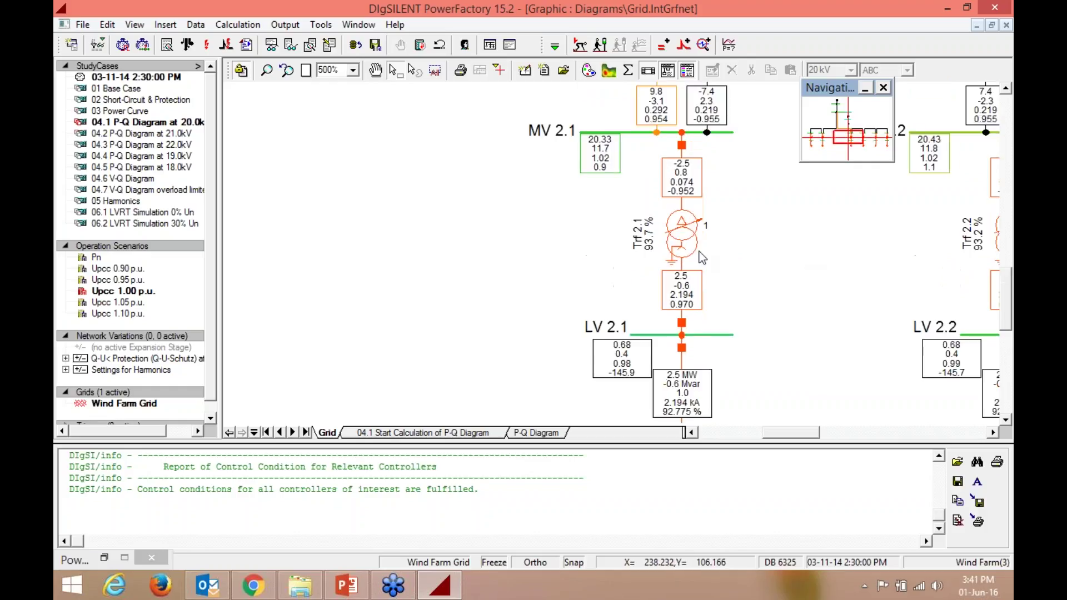
mouse_move(655, 248)
scroll(796, 290, down, 2)
scroll(795, 286, down, 1)
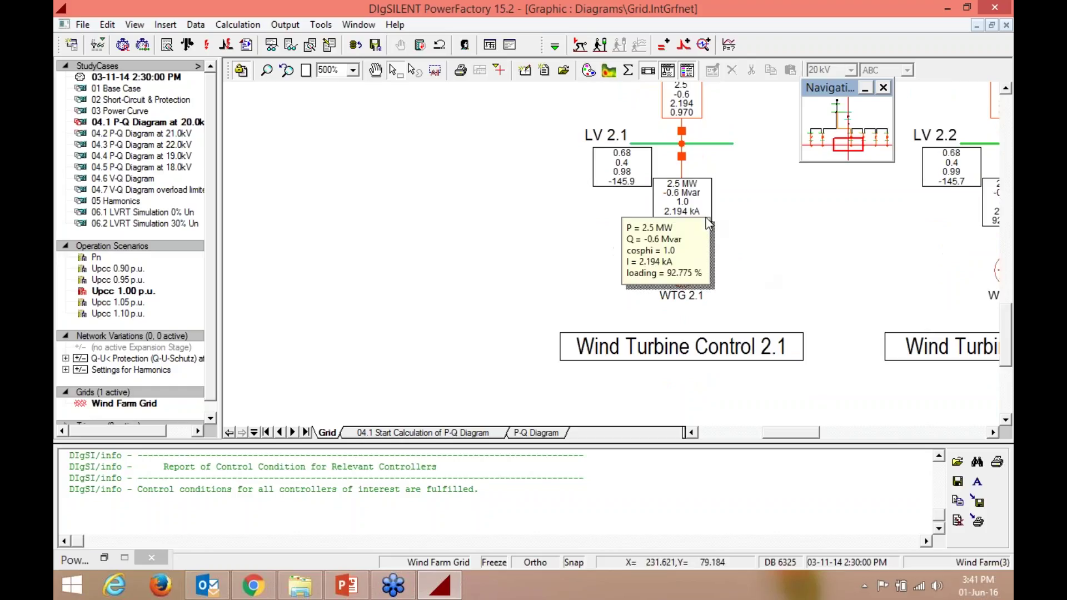
Review WTG 2.1's generation adequacy settings, including the active power and wind speed time-series models, and close its data without saving
double_click(682, 271)
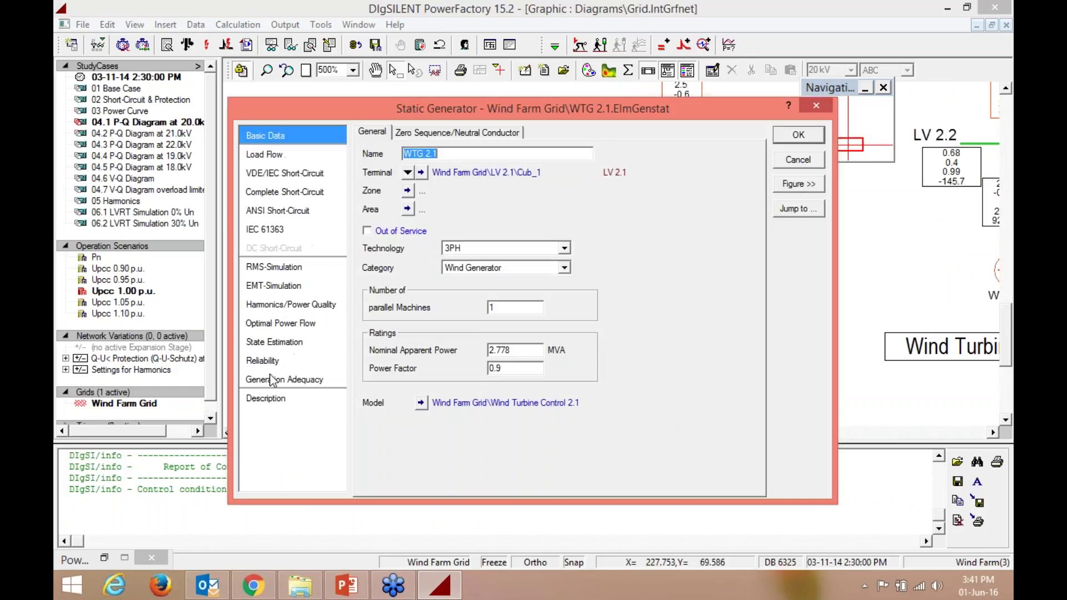
click(271, 380)
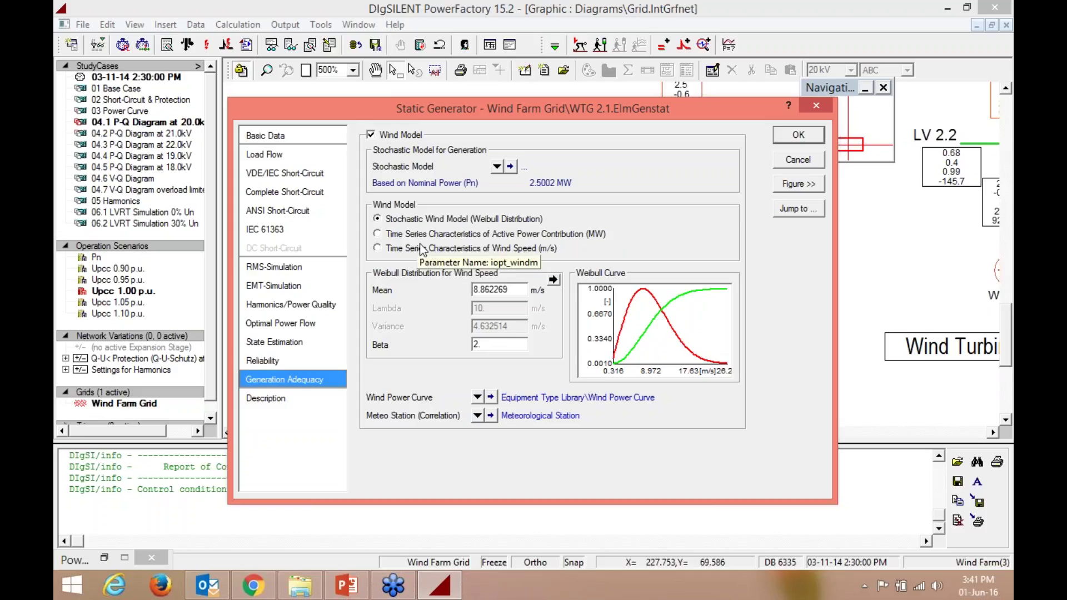
click(378, 234)
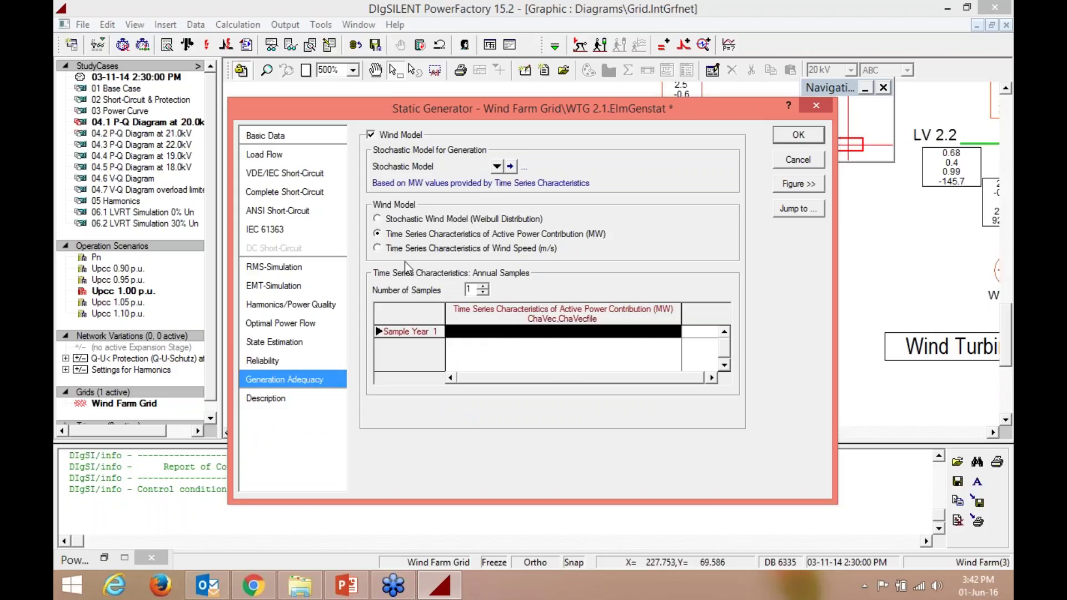
click(378, 249)
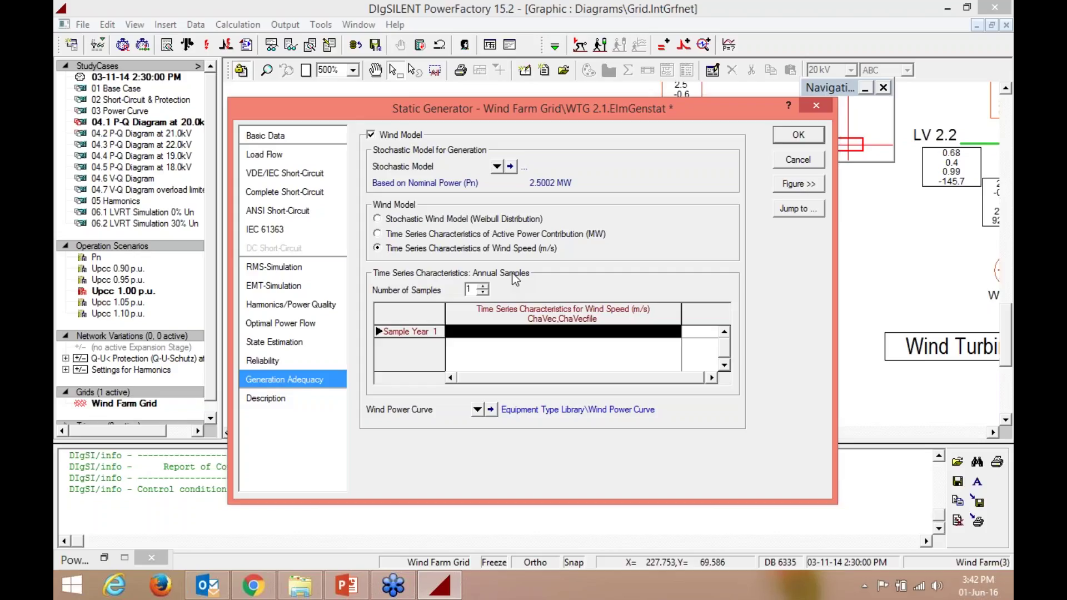
click(818, 105)
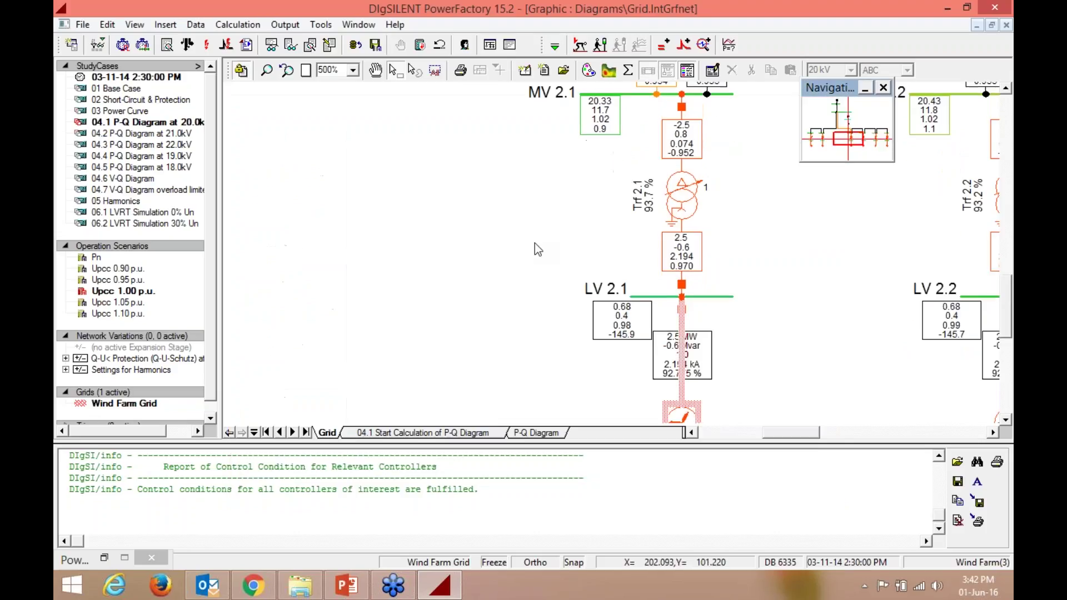
Execute the Wind Farm P-Q Diagram calculation from the 04.1 Start Calculation of P-Q Diagram page
scroll(535, 243, up, 3)
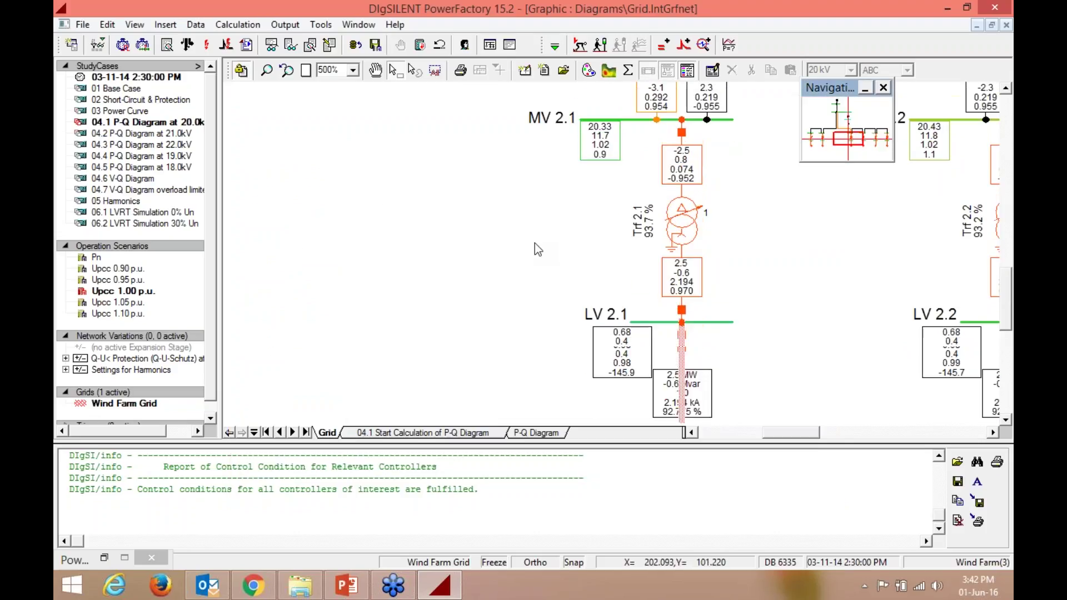
click(538, 433)
click(483, 433)
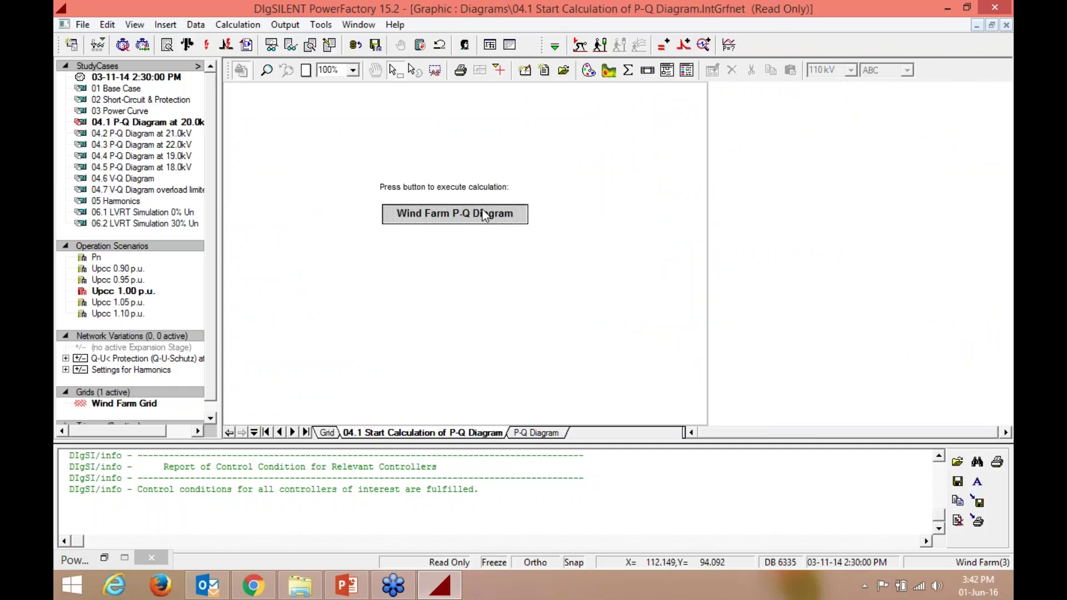
click(483, 213)
click(819, 127)
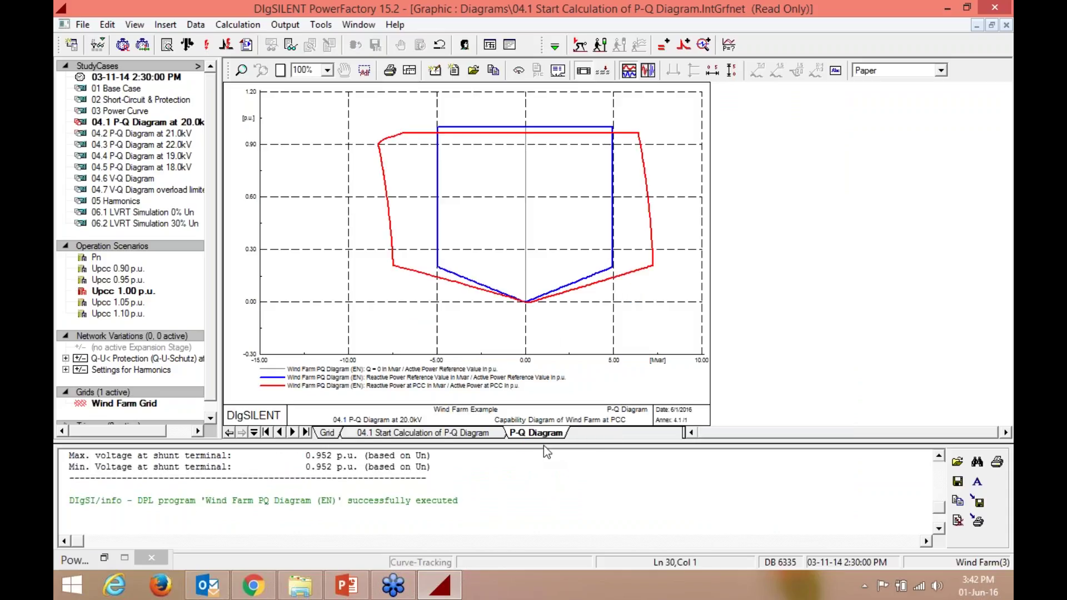
Resize the output window to read the PQ-analysis results and examine the complete capability curves with their legend
drag(544, 446, 549, 298)
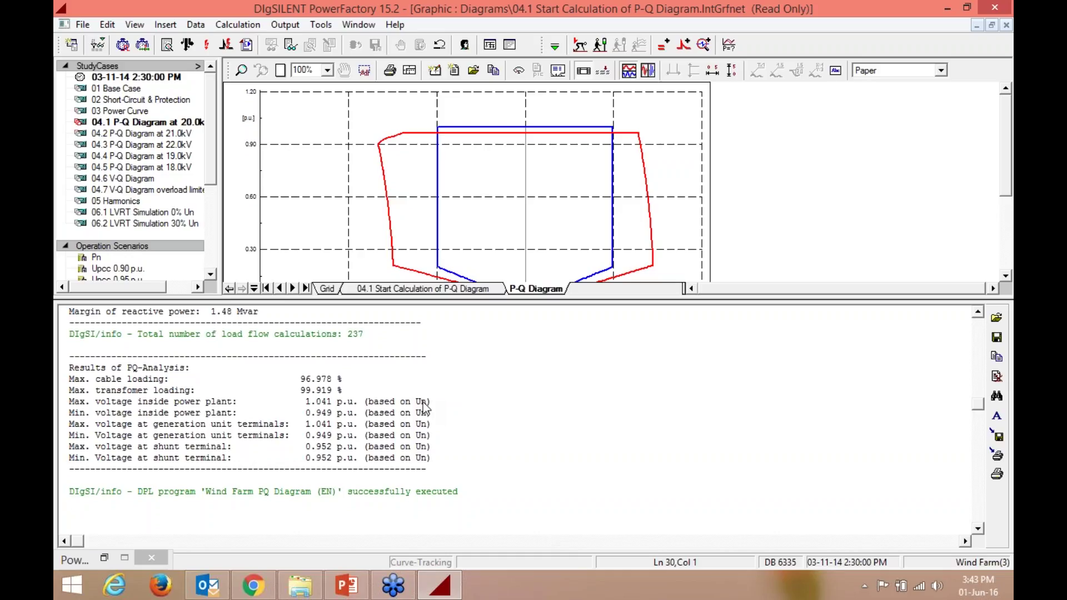
click(519, 257)
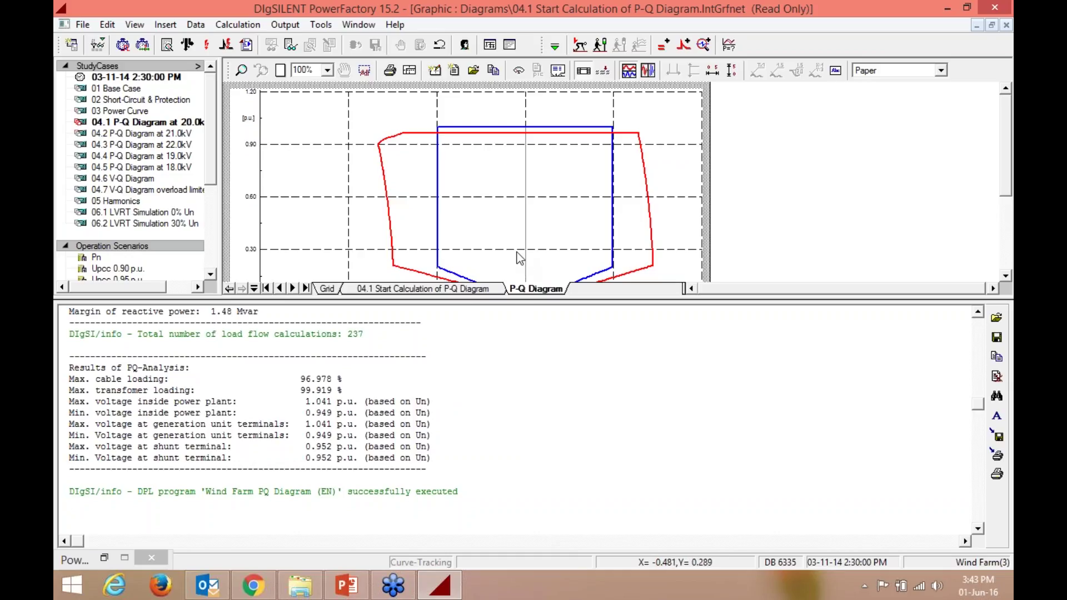
scroll(519, 258, down, 1)
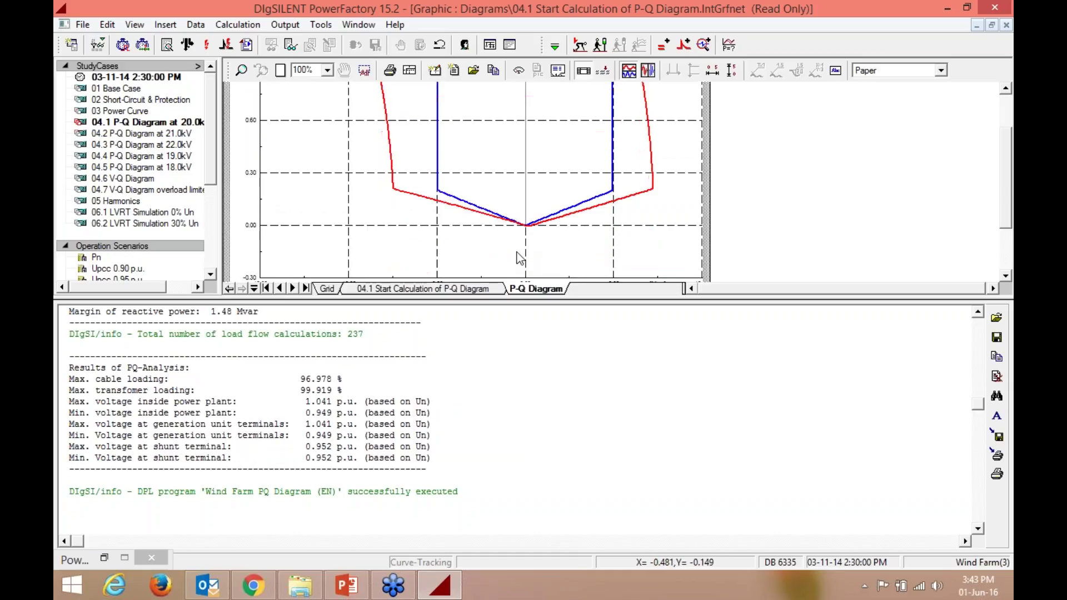
drag(521, 306, 527, 384)
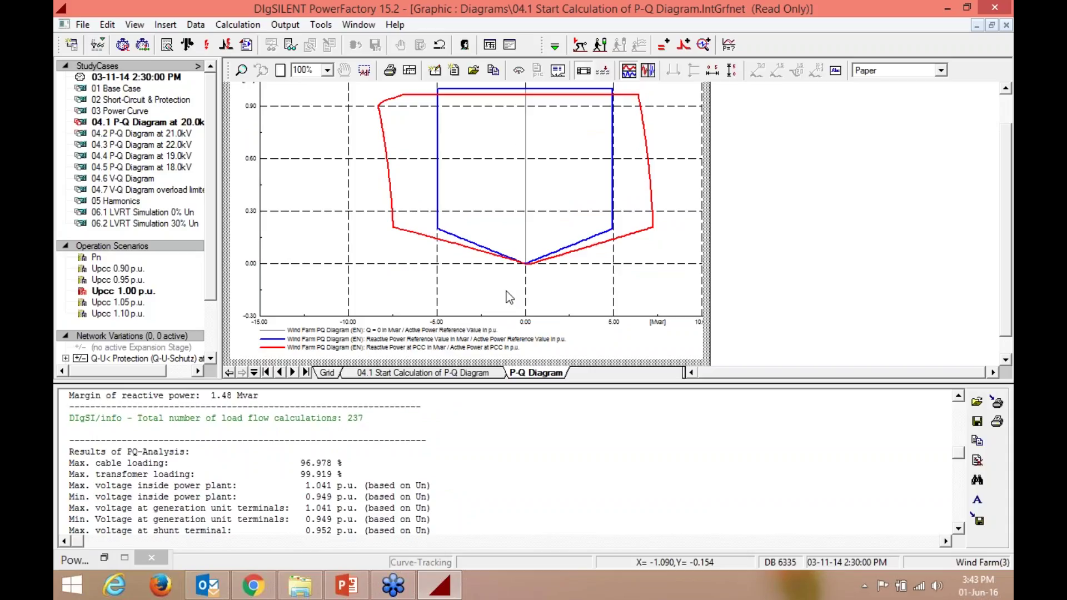
Create a new project with the default name and accept its initial grid
click(84, 25)
mouse_move(222, 42)
click(380, 46)
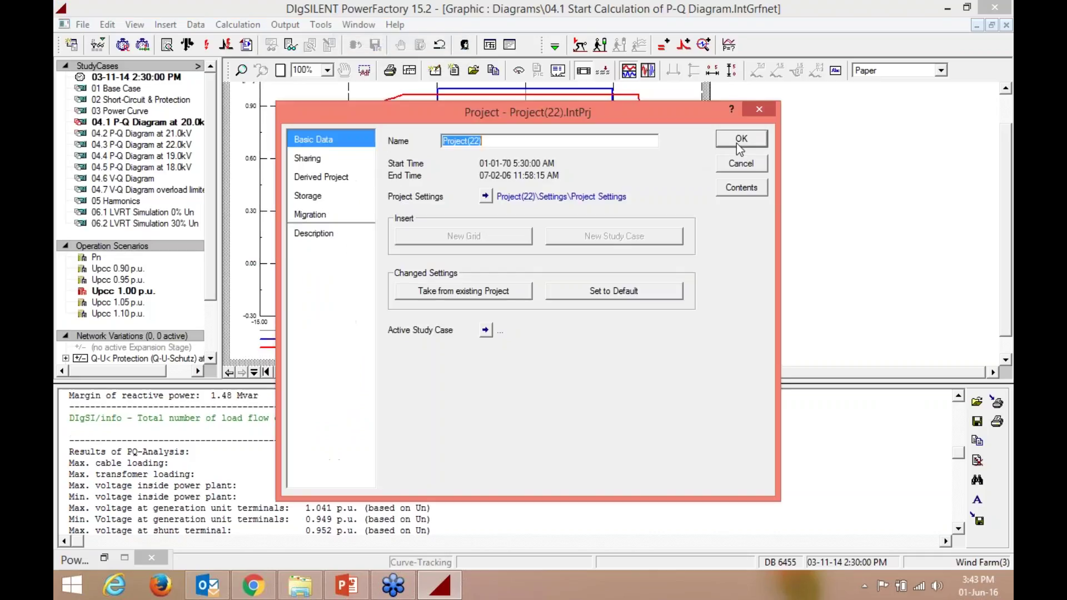
click(740, 139)
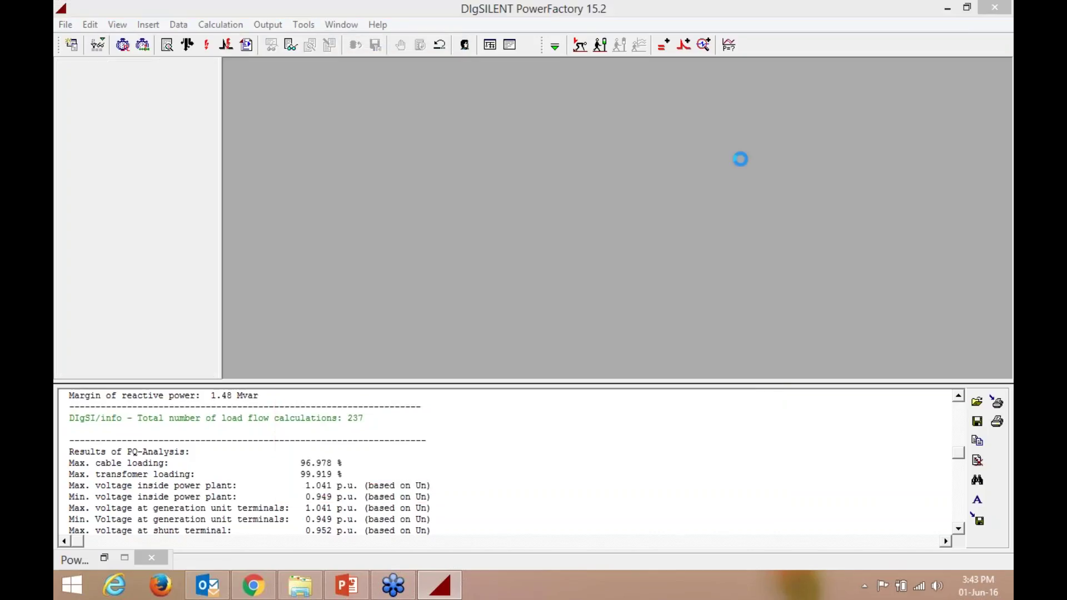
click(757, 181)
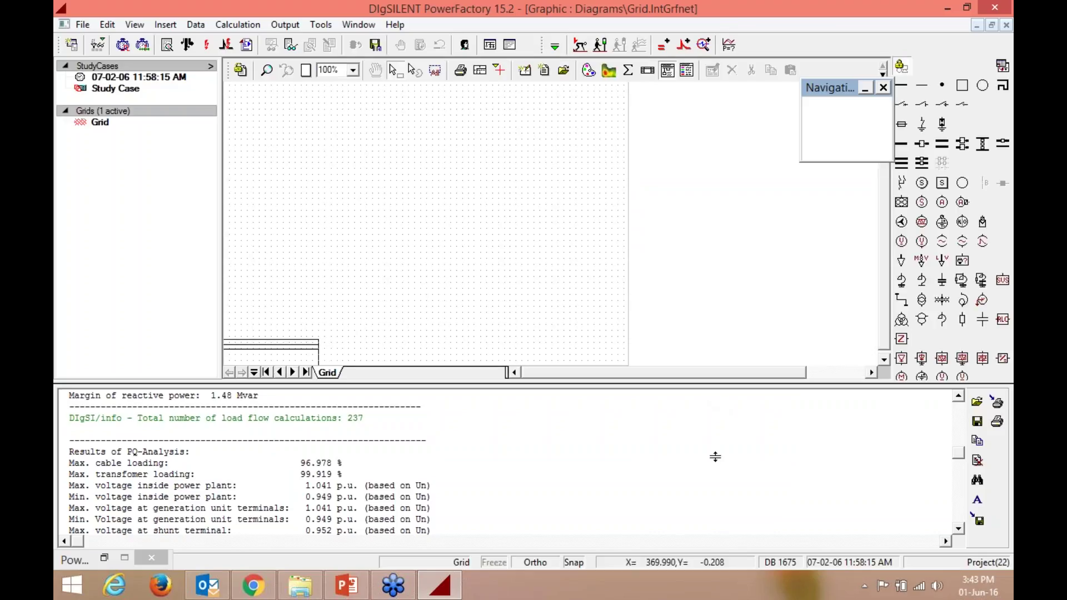
Enlarge the drawing area and place three single busbar systems one below another in the empty grid diagram
drag(716, 457, 716, 457)
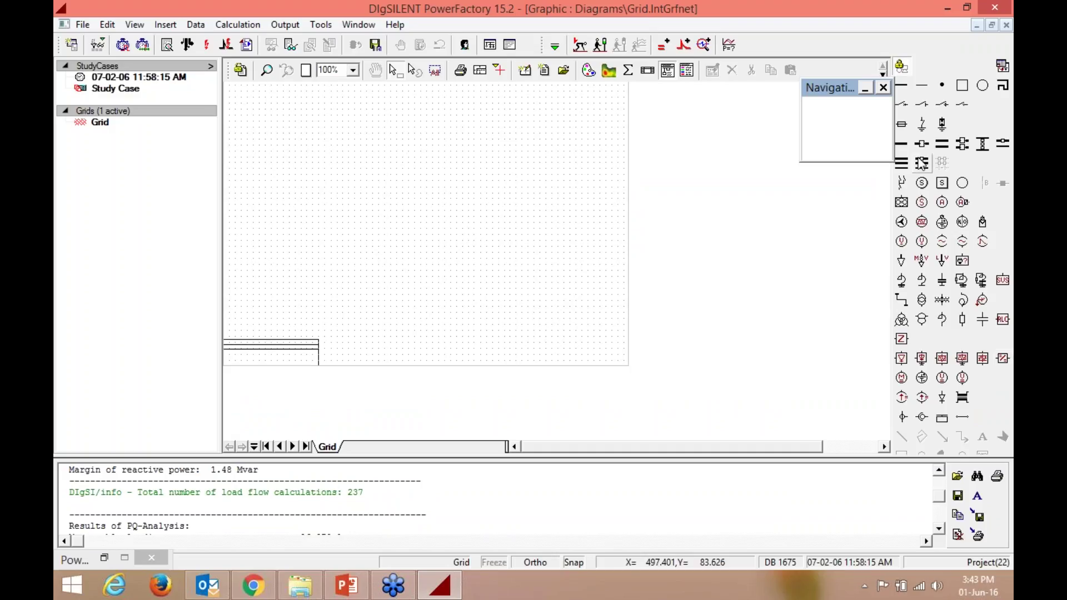
click(906, 144)
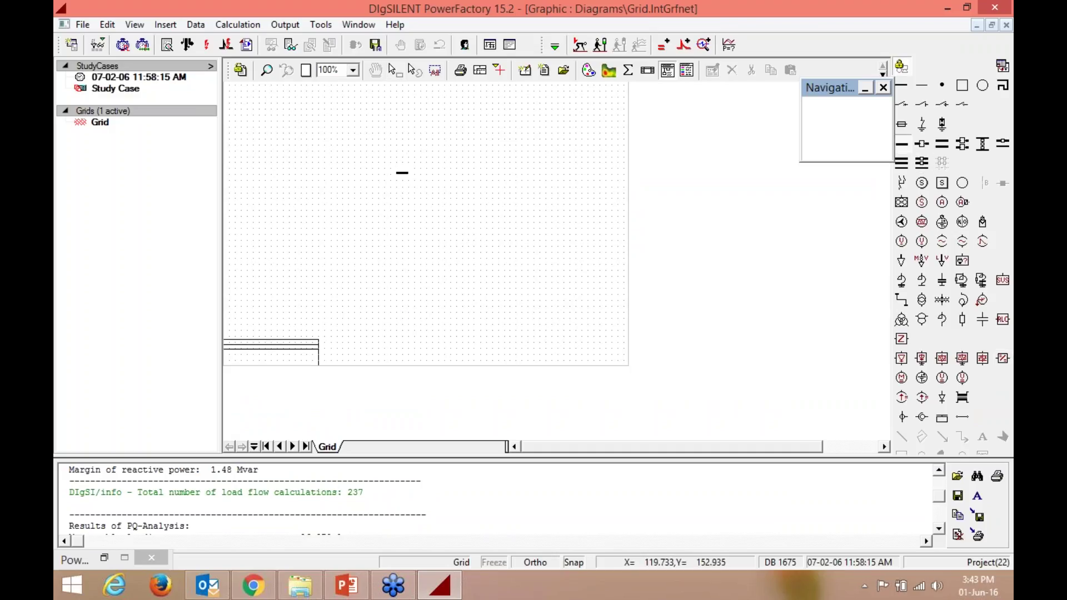
click(399, 167)
click(399, 207)
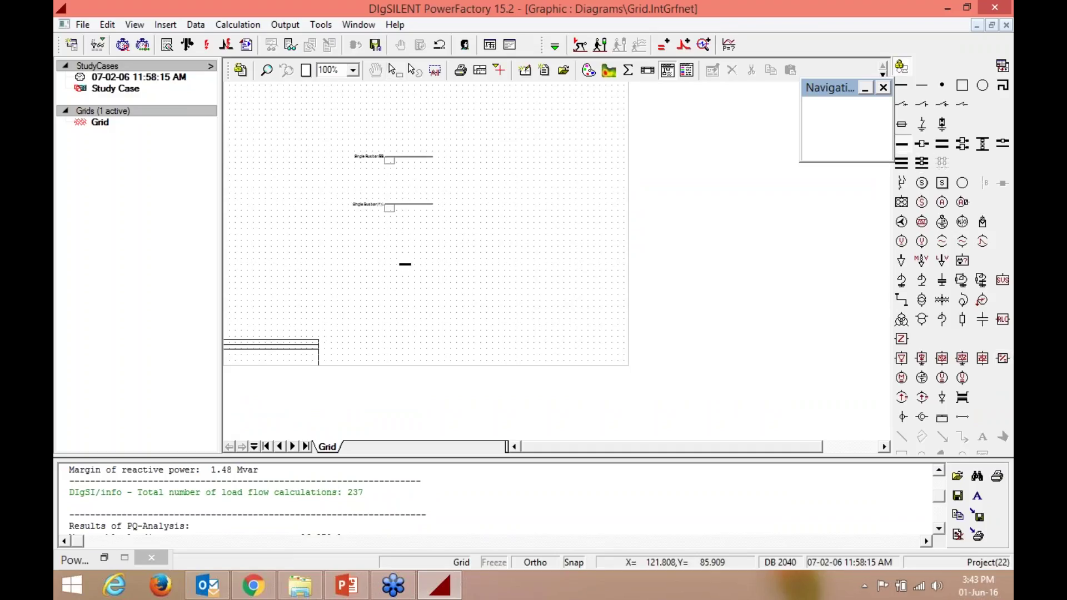
click(405, 249)
Add a synchronous machine below the uppermost single busbar, connect it to bay 1, and end placement
click(352, 69)
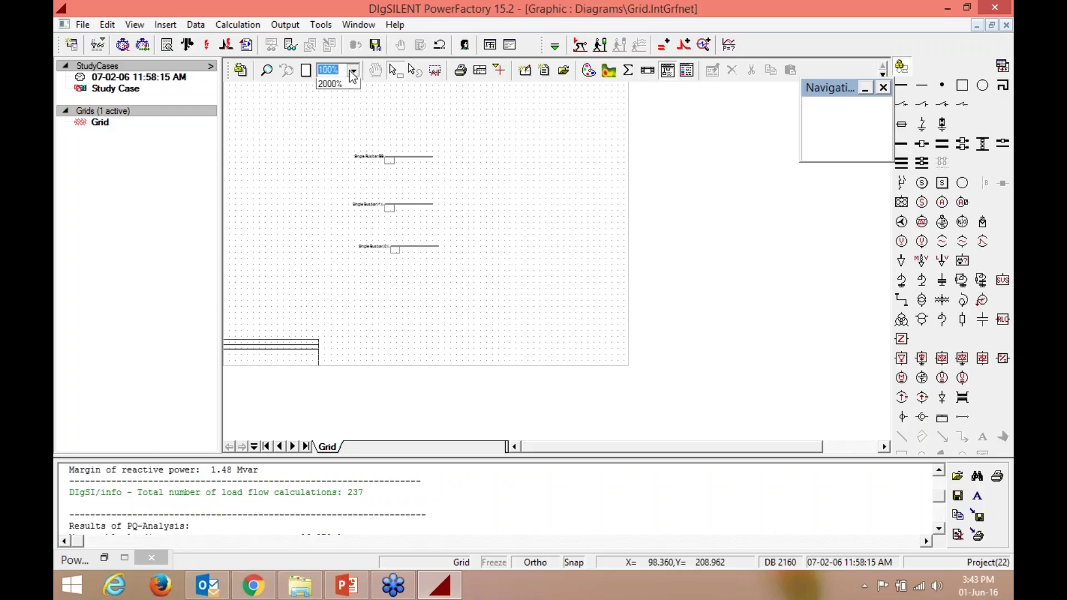
click(347, 104)
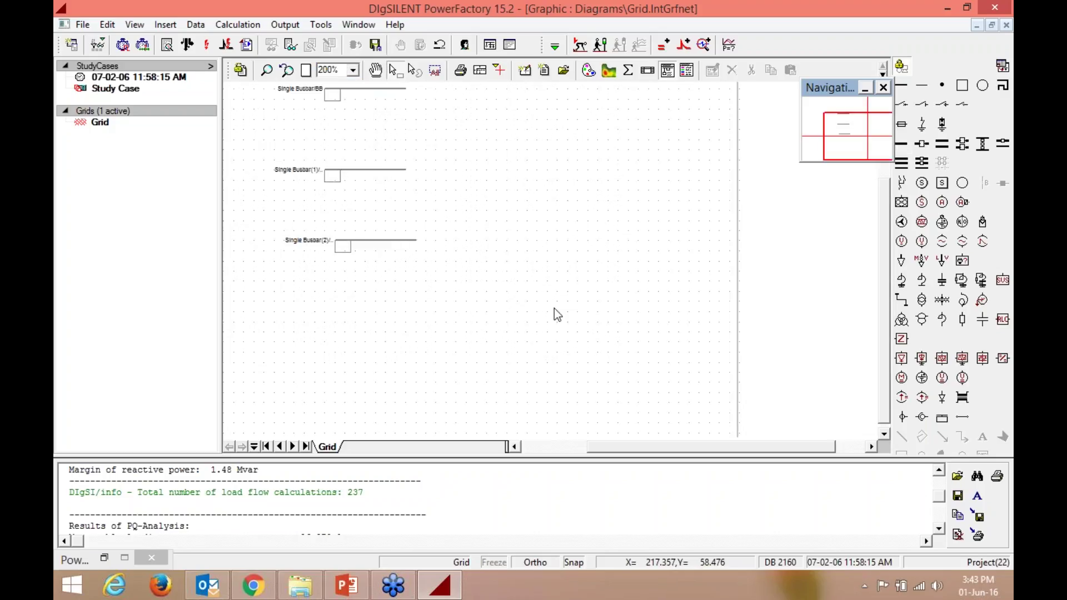
scroll(555, 307, up, 3)
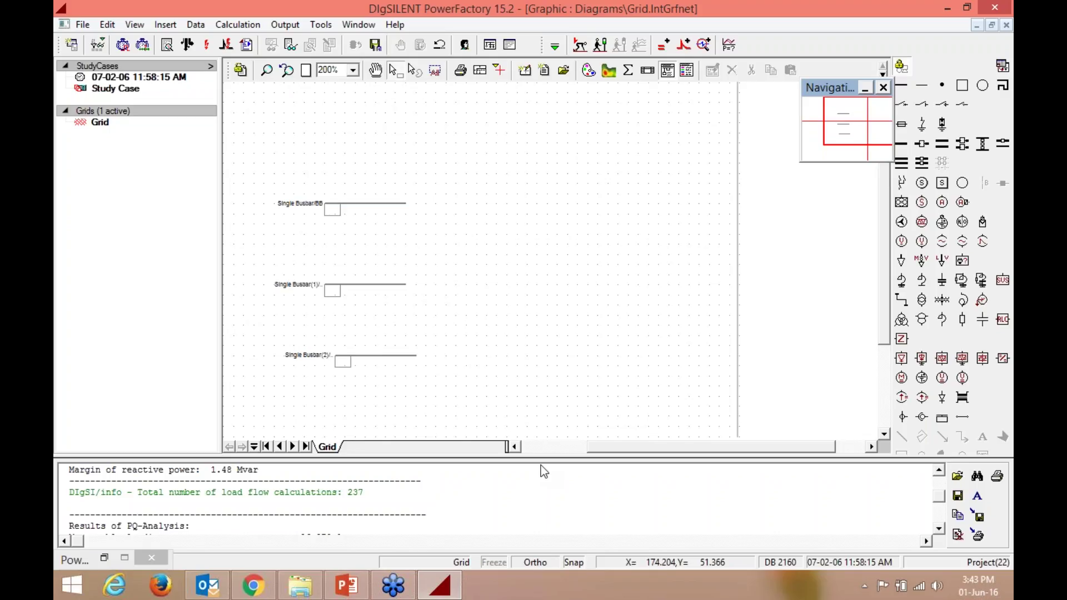
click(923, 203)
click(366, 204)
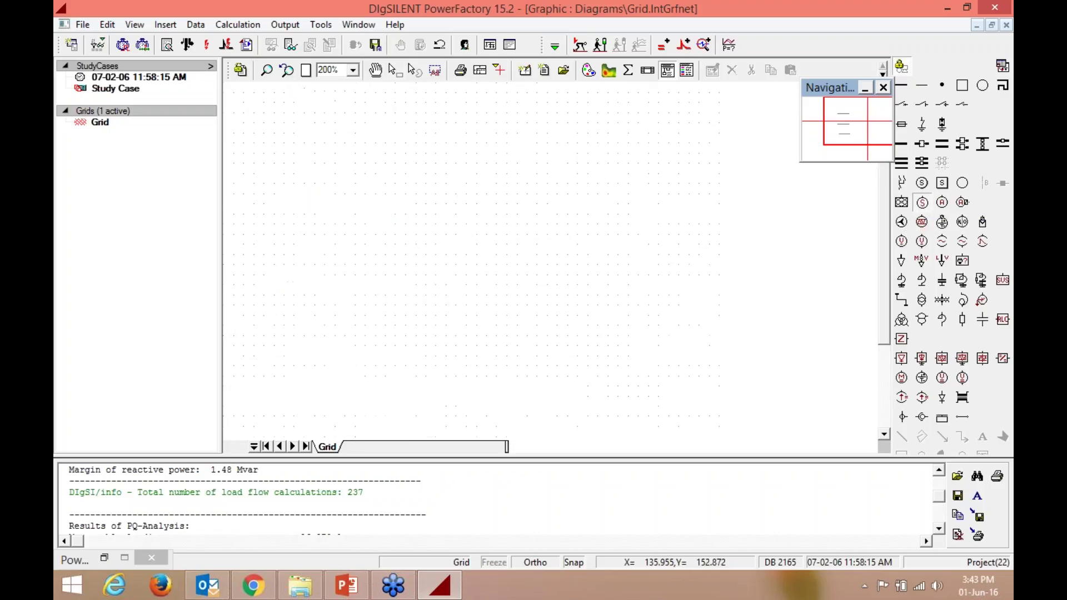
click(350, 293)
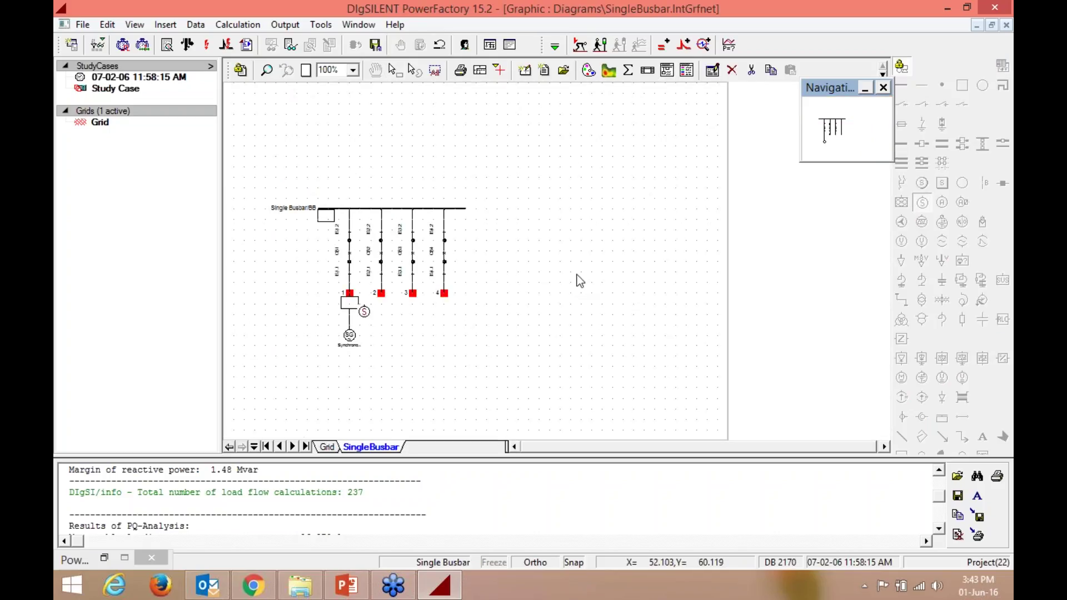
key(Escape)
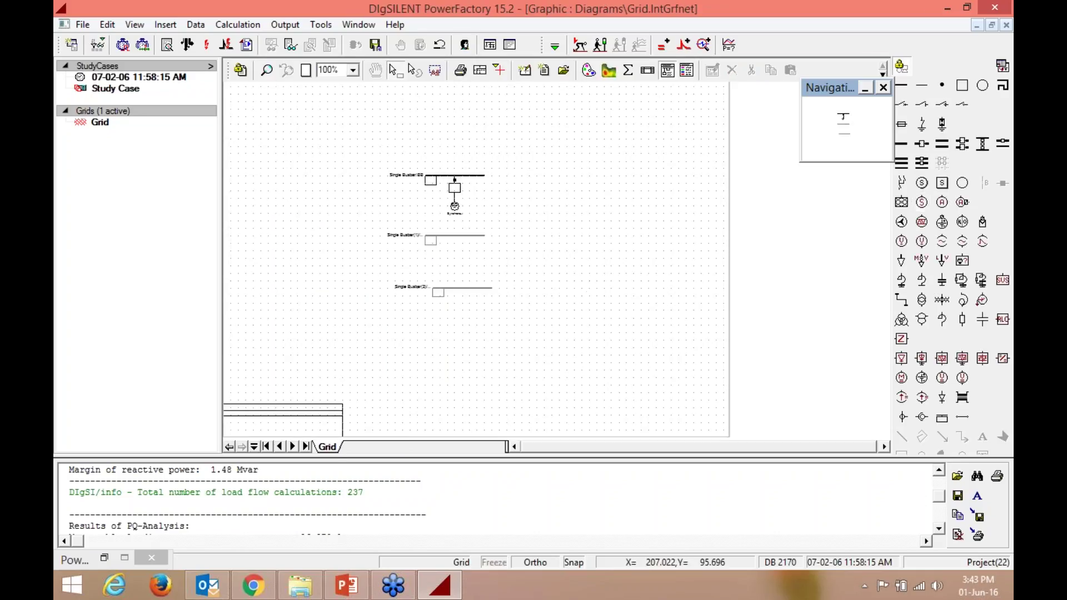
Flip the synchronous machine at its busbar so that it sits above the uppermost single busbar
click(453, 208)
right_click(454, 209)
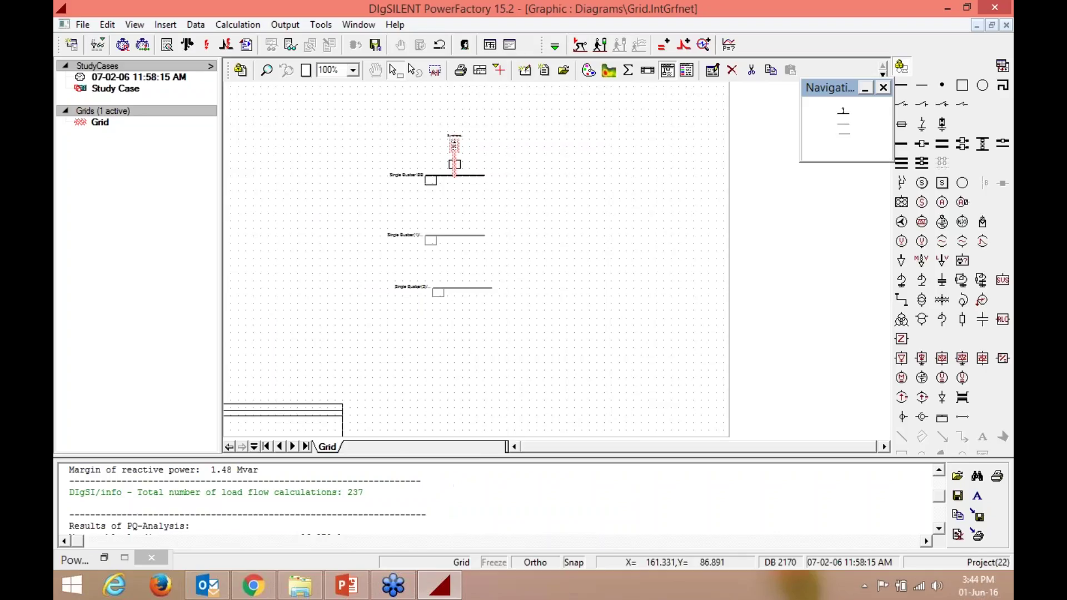
click(520, 187)
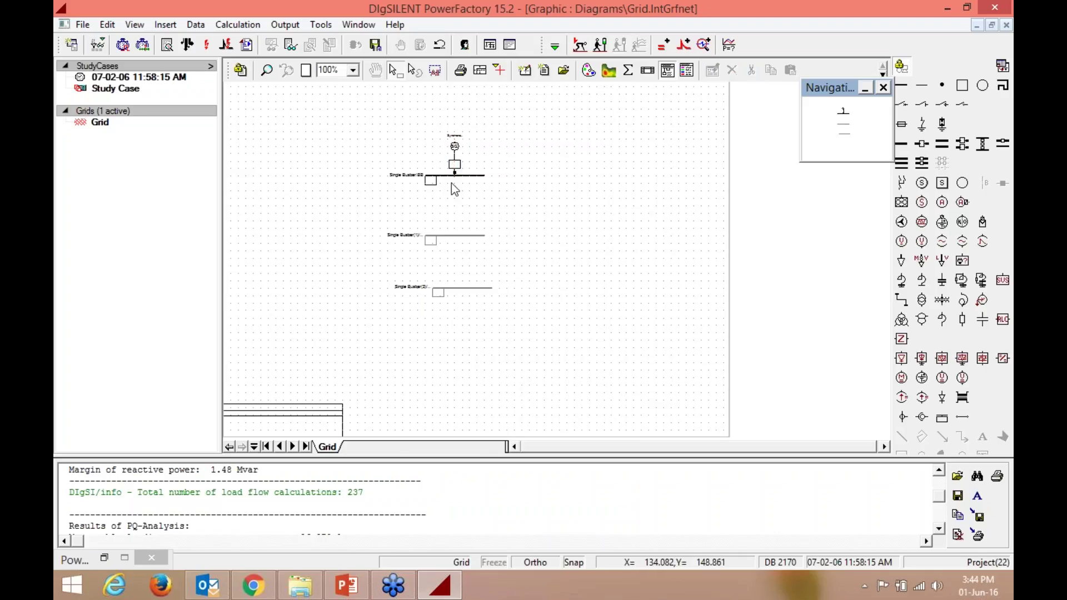
Add a general load below the lowest single busbar, connect it to bay 4, and end placement
click(901, 260)
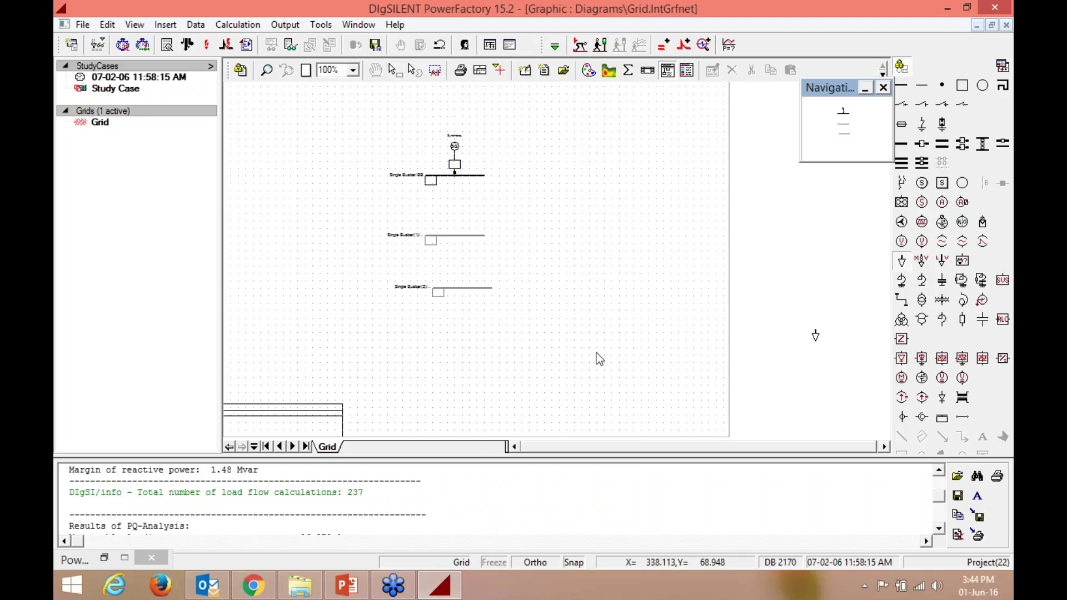
click(461, 291)
click(445, 293)
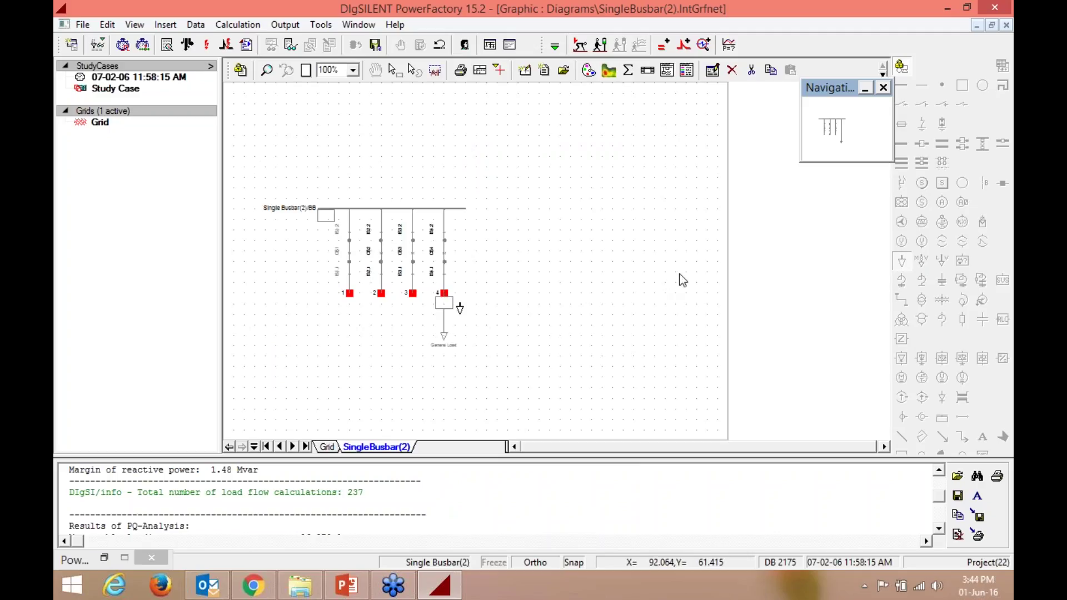
key(Escape)
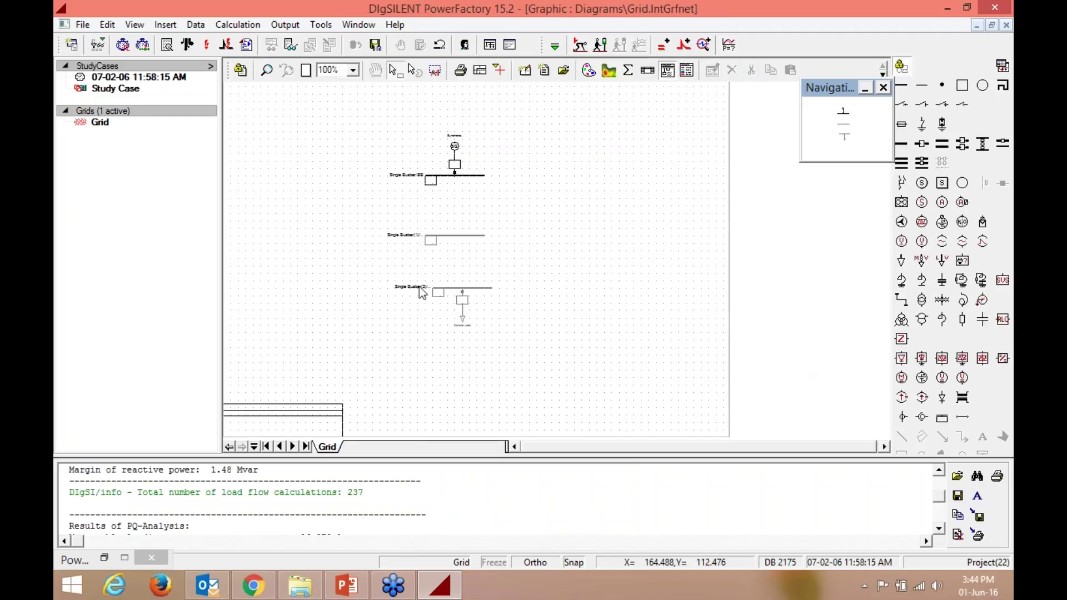
Draw a line from bay 2 of the middle single busbar to the lowest single busbar
click(901, 300)
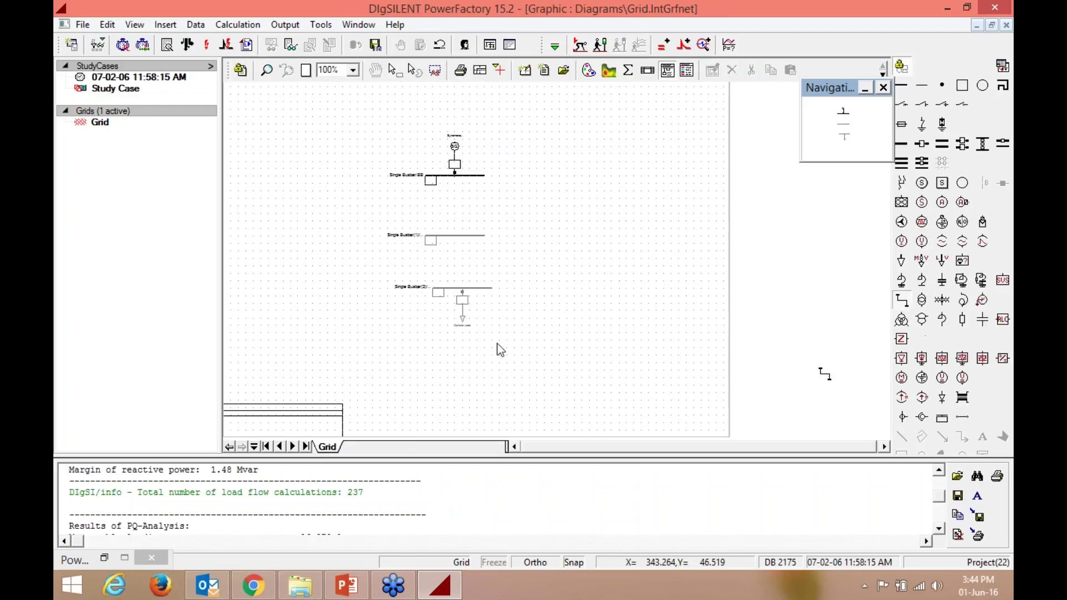
click(463, 243)
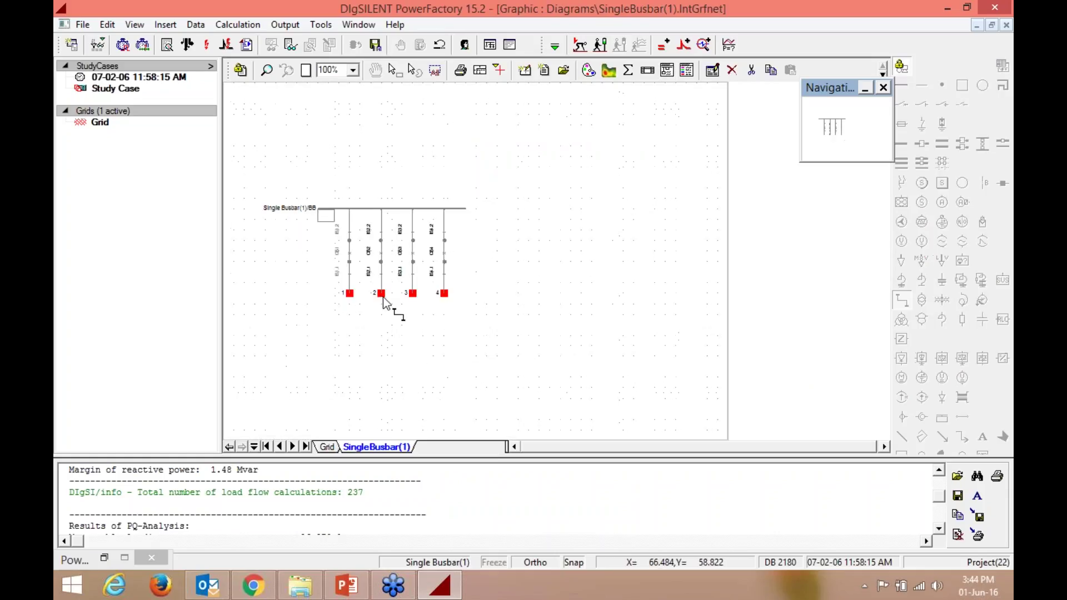
click(382, 297)
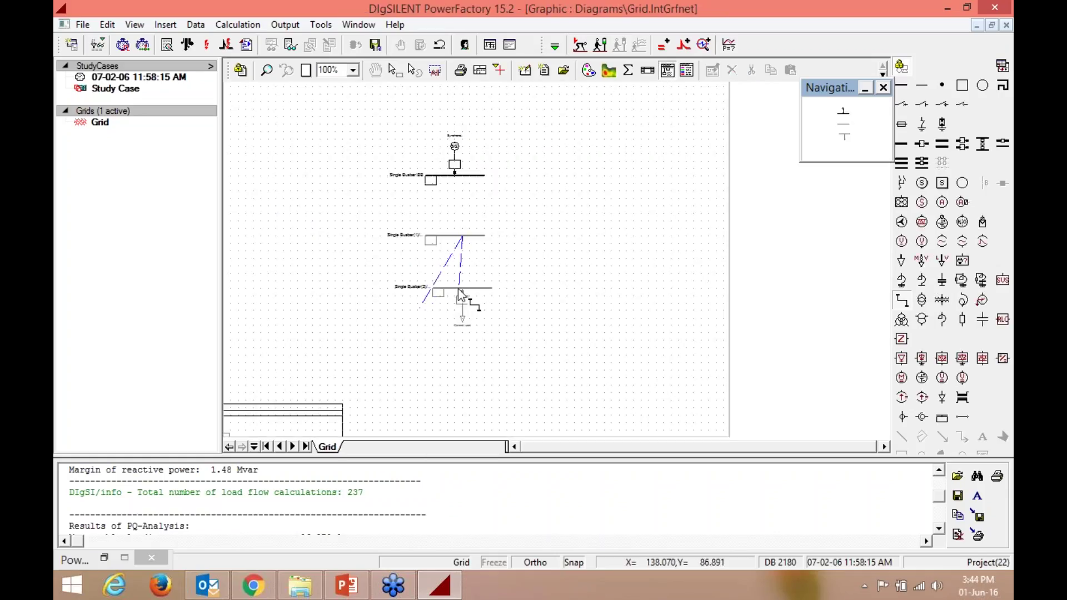
click(459, 288)
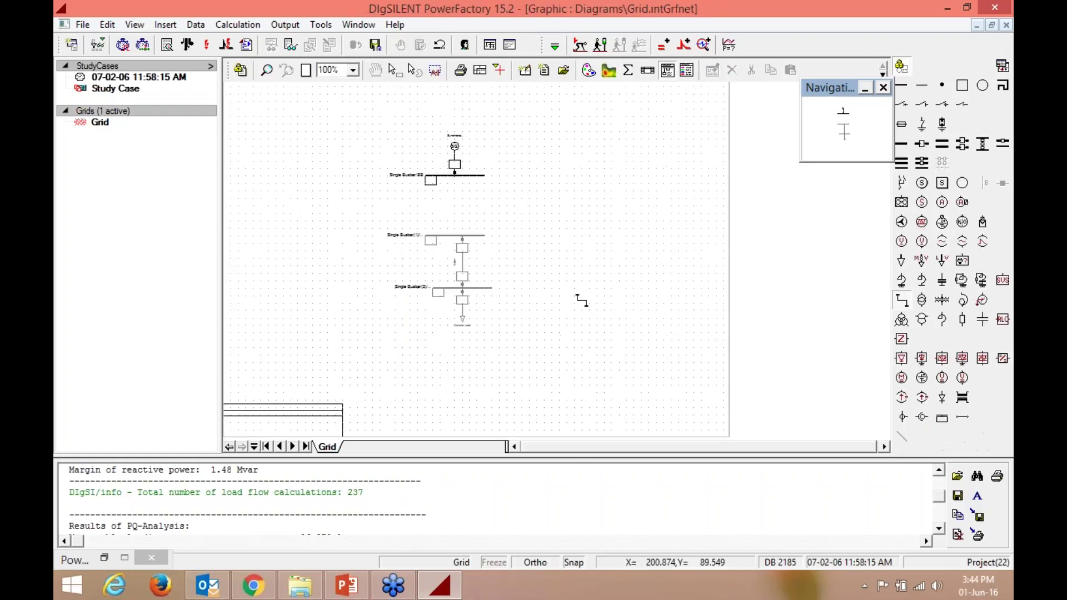
Insert a two-winding transformer from bay 2 of the uppermost single busbar to the middle single busbar
click(942, 301)
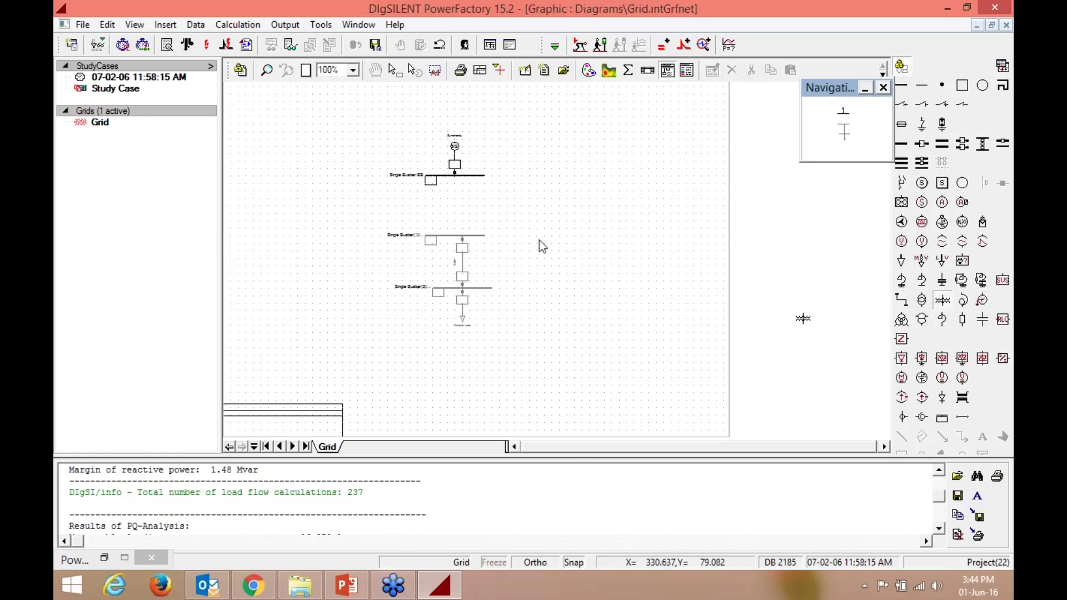
click(467, 176)
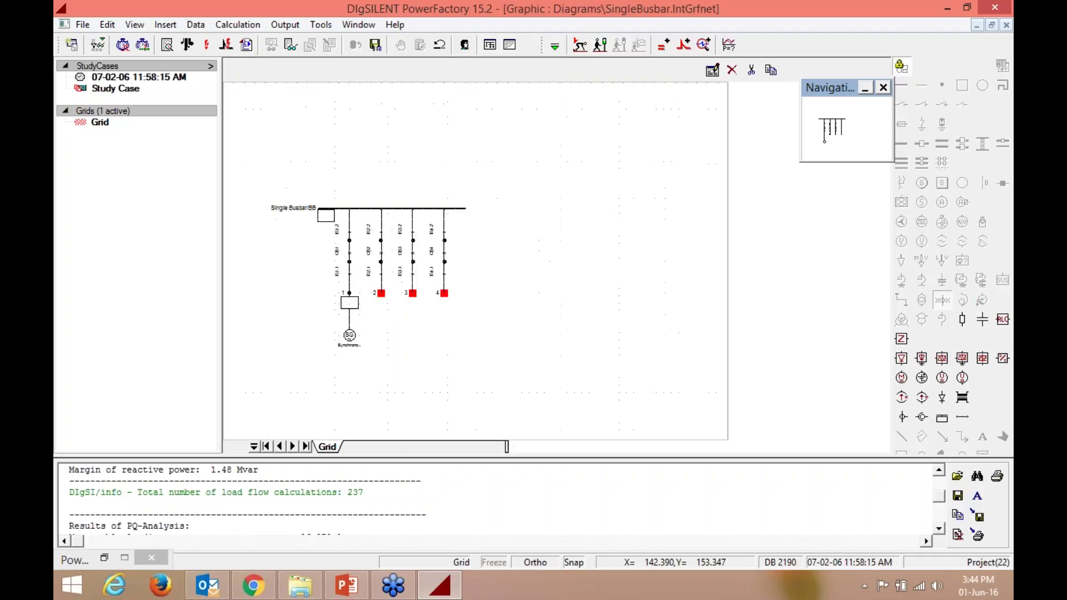
click(382, 294)
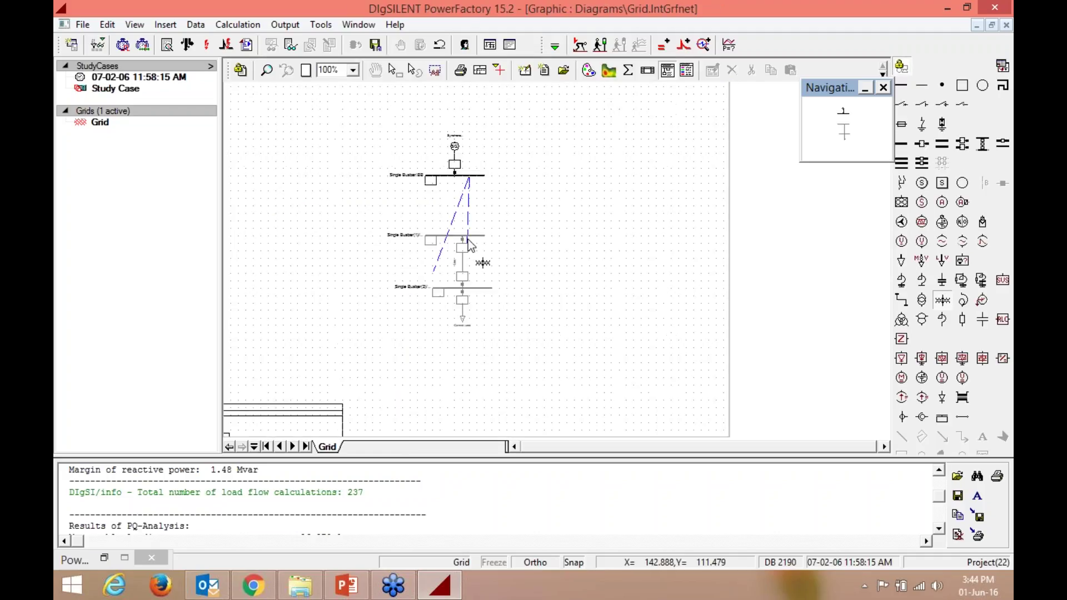
click(468, 235)
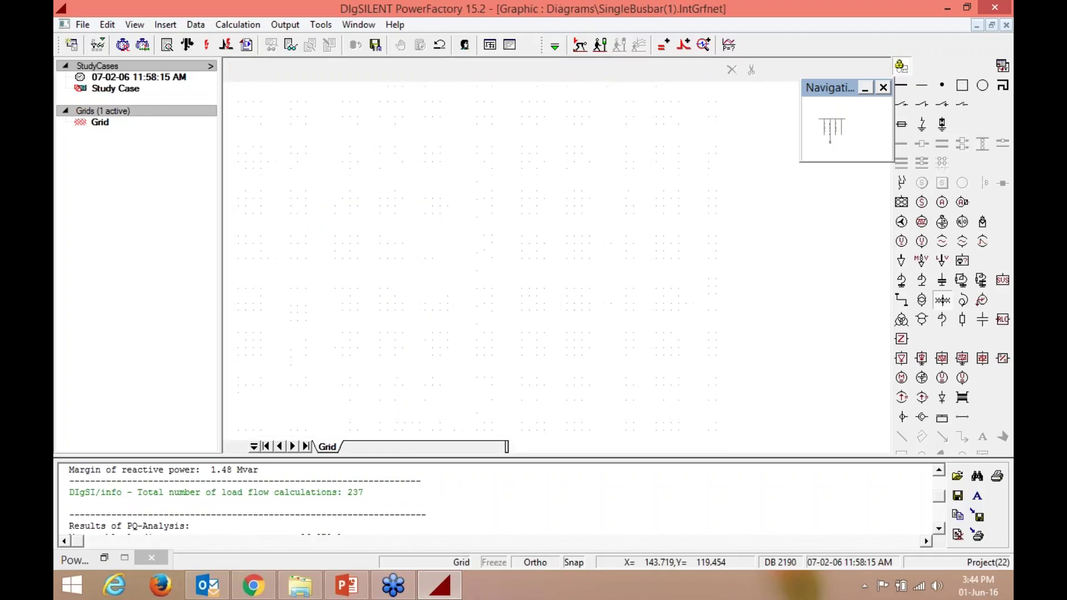
click(429, 301)
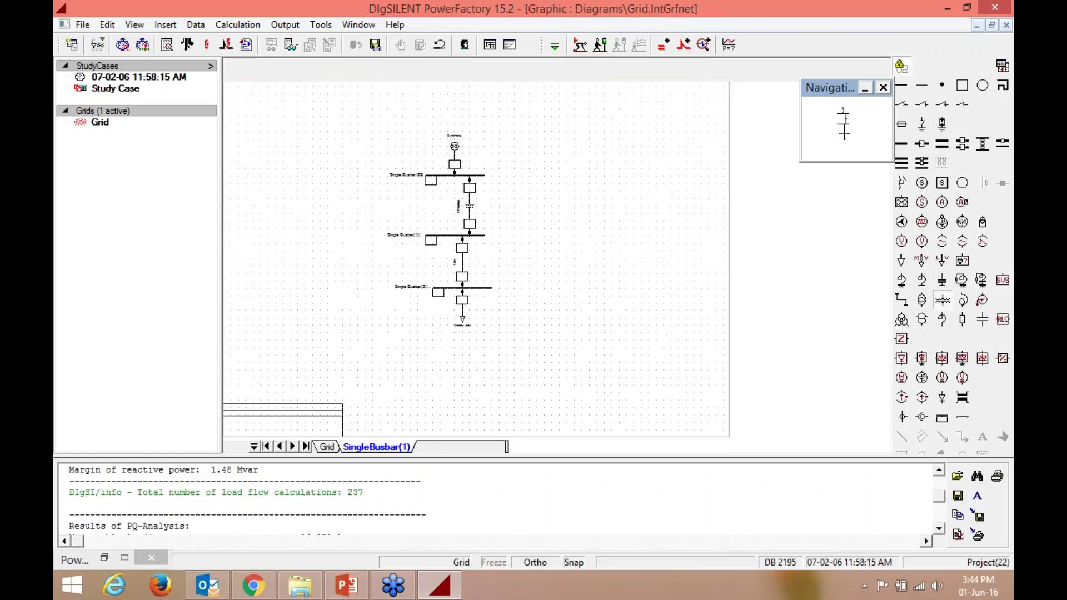
Place a fourth single busbar beside the uppermost one, attach a general load below it, and end placement
click(353, 69)
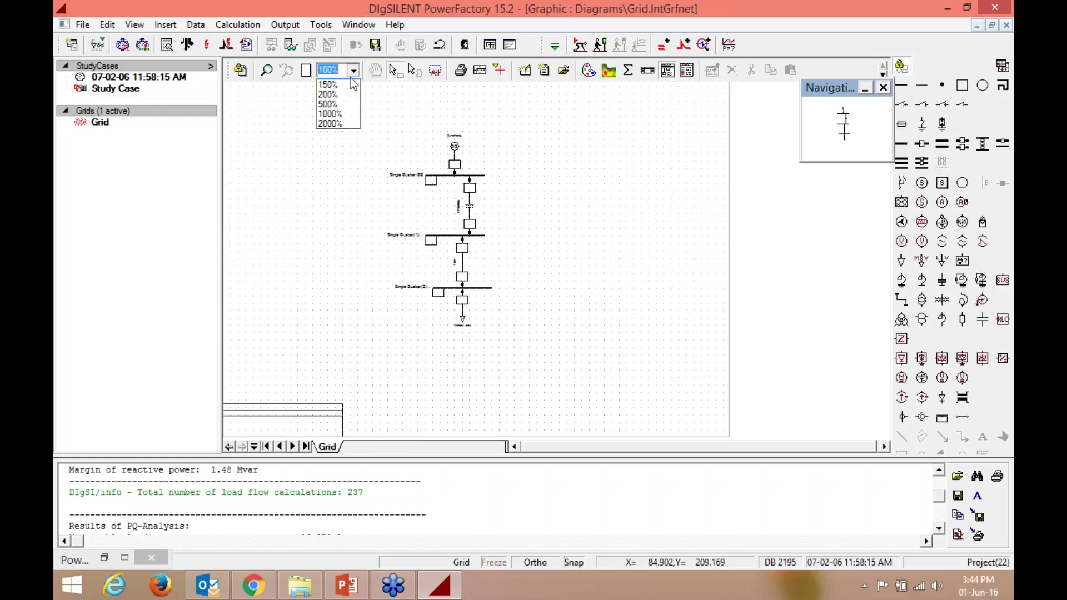
click(333, 103)
scroll(567, 296, up, 4)
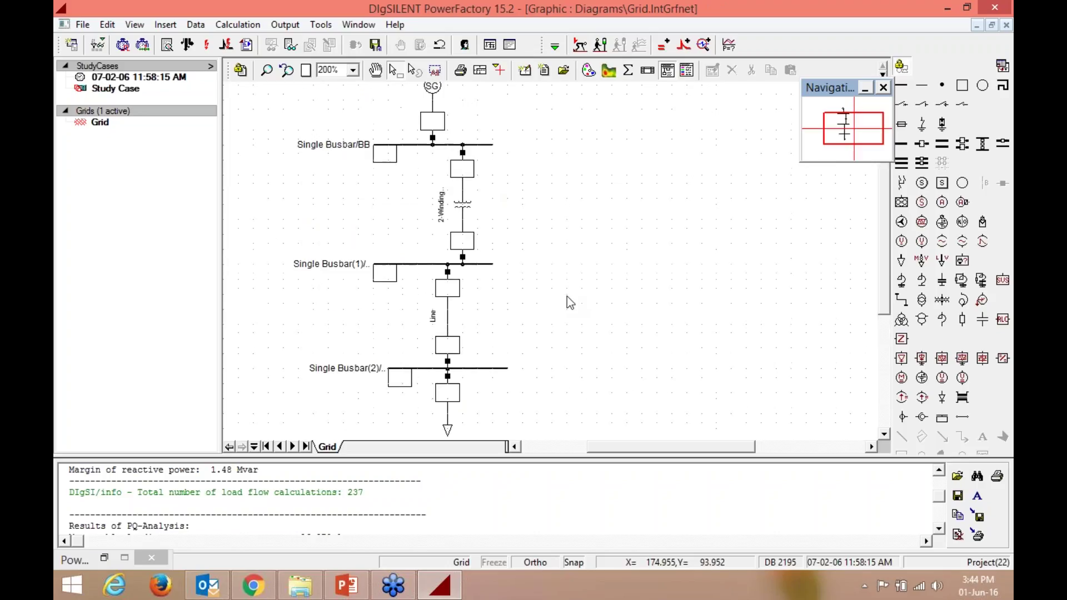
scroll(567, 295, down, 2)
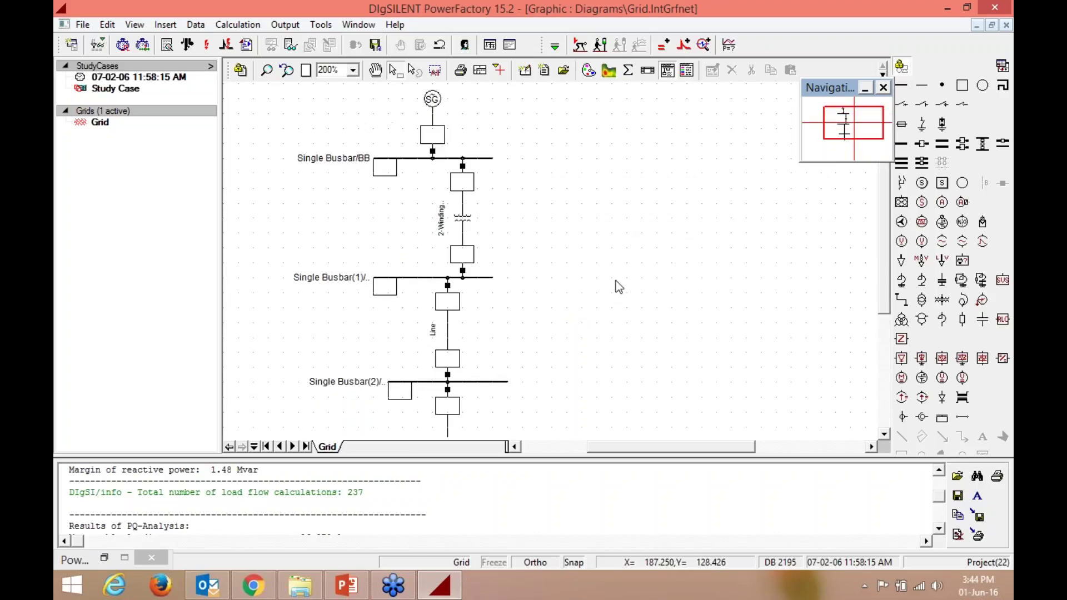
scroll(618, 286, up, 2)
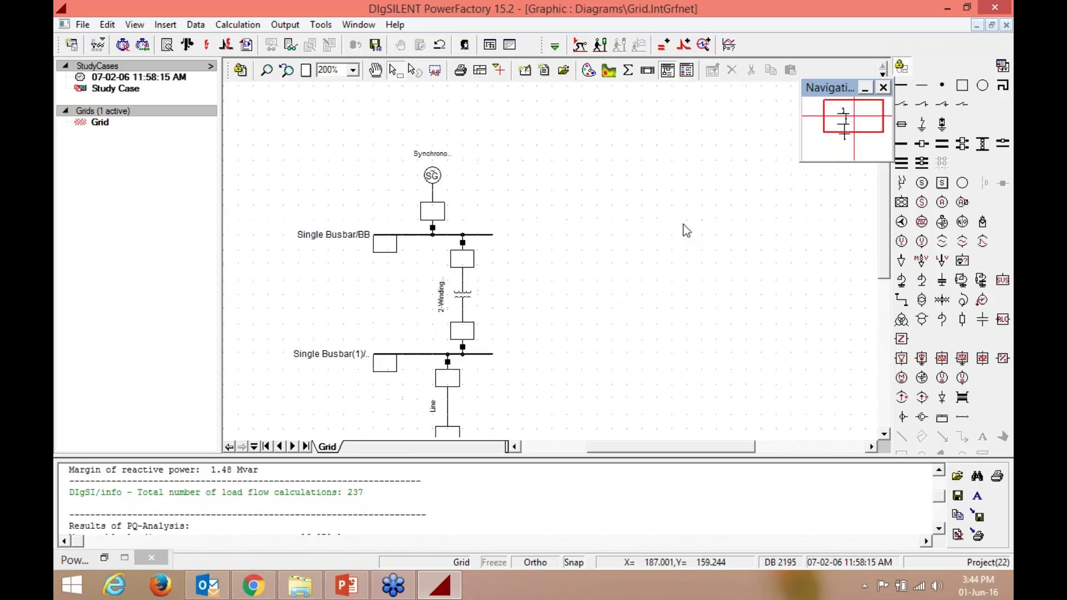
click(903, 145)
click(689, 258)
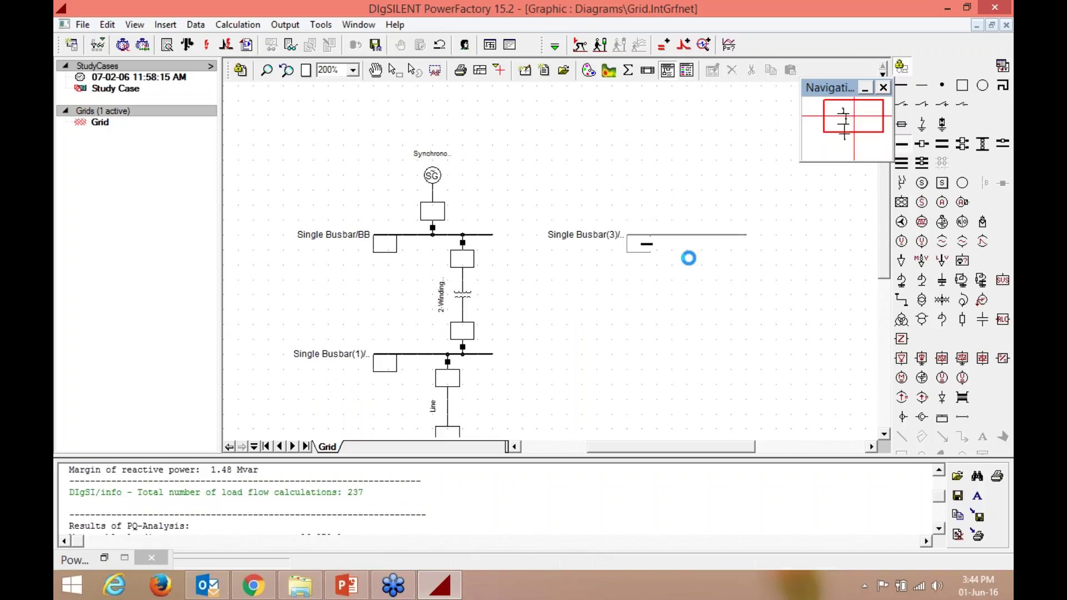
click(902, 261)
click(694, 242)
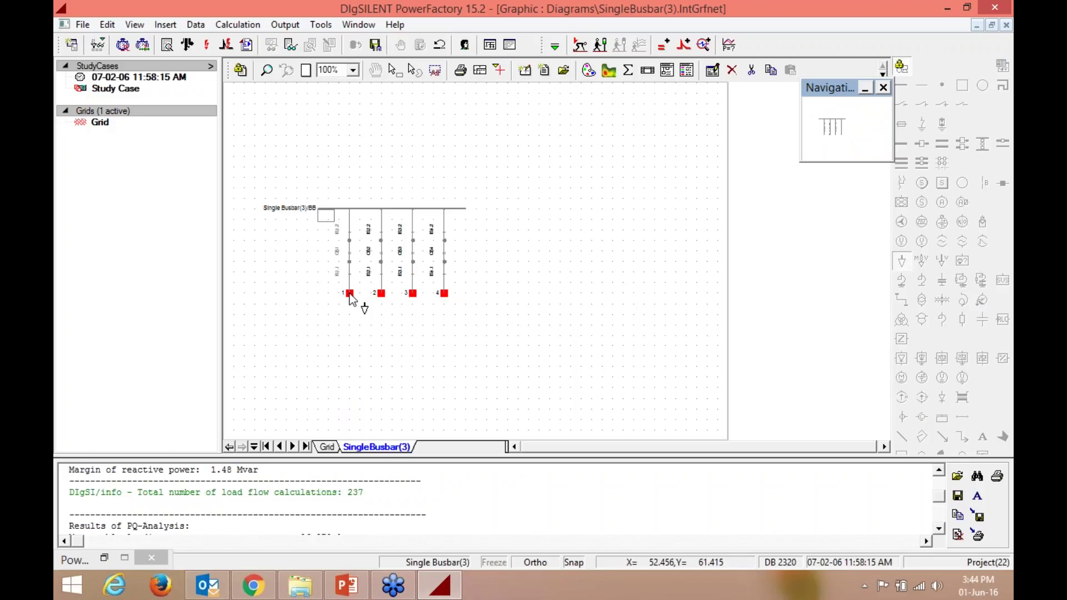
click(453, 306)
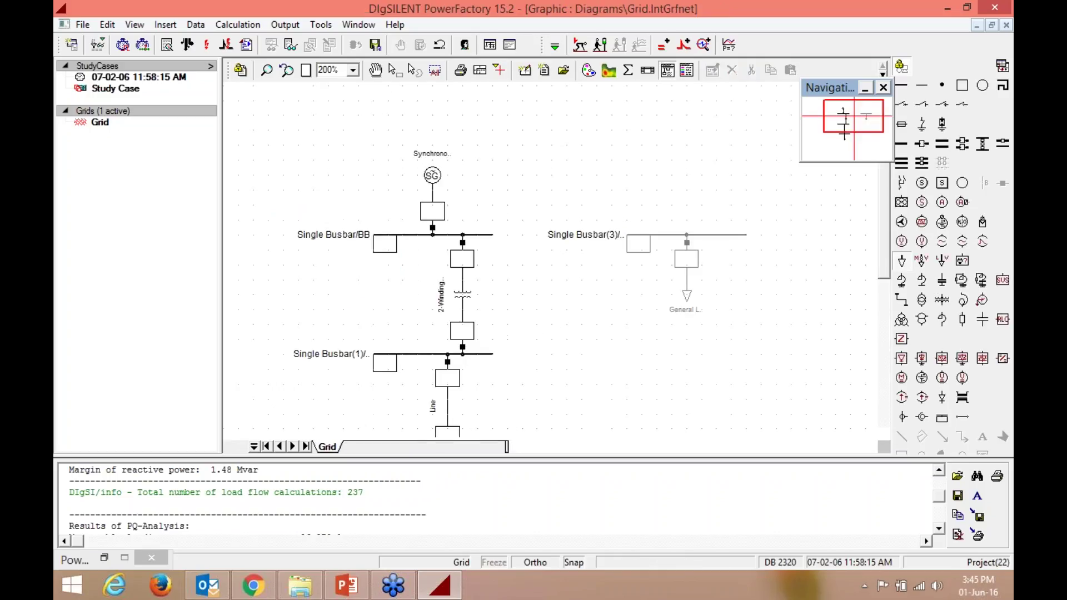
key(Escape)
Delete the fourth single busbar together with its general load and confirm the deletion
click(687, 292)
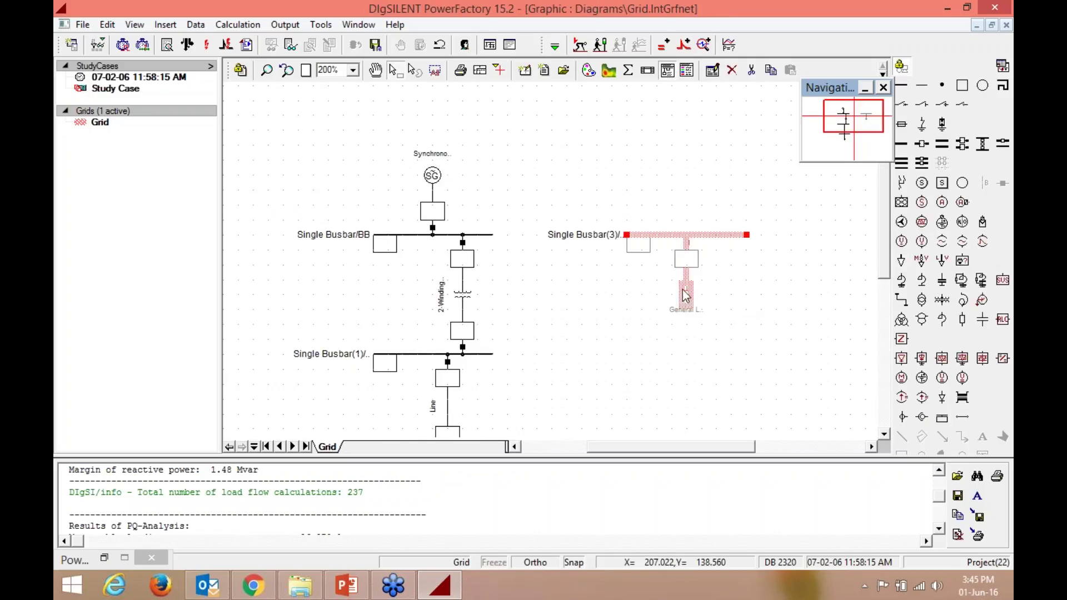
right_click(688, 293)
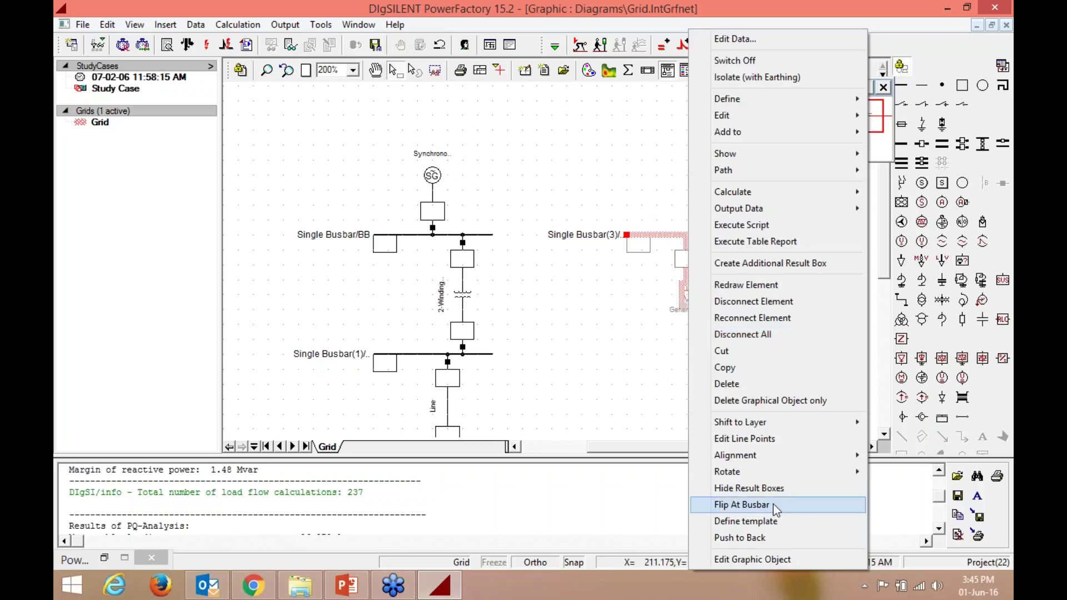
click(746, 385)
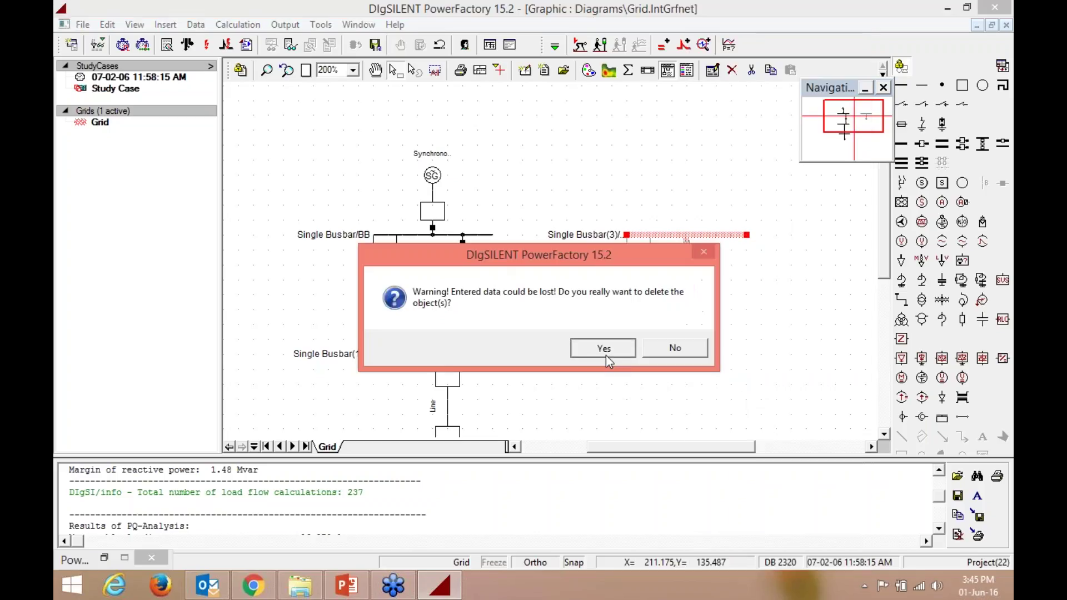
click(605, 349)
click(606, 350)
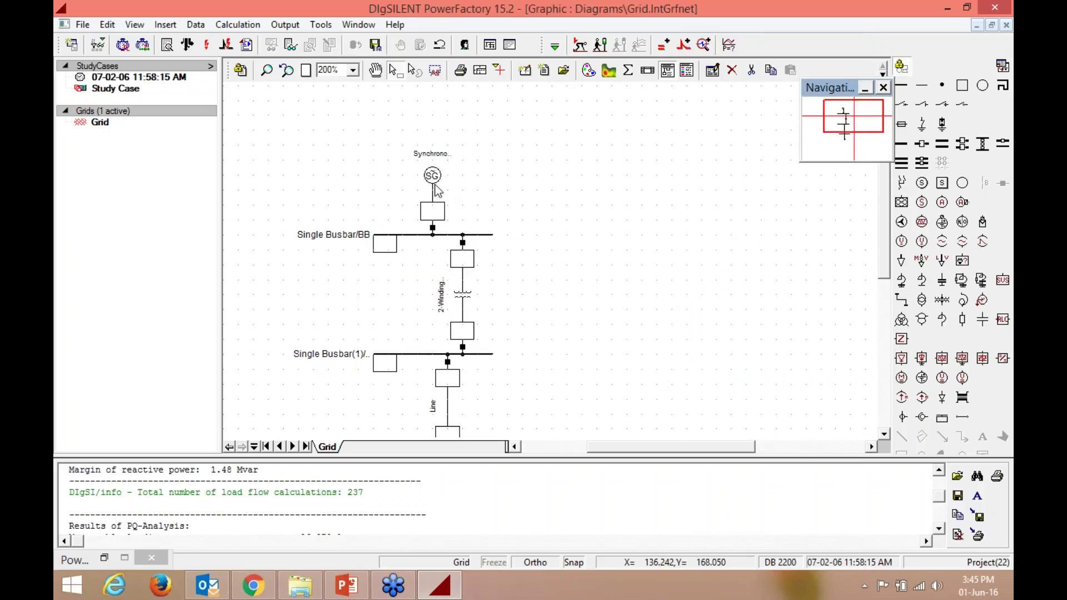
Open the synchronous machine's data, browse the global library's Synchronous Machines types, and close the selection without choosing one
double_click(437, 190)
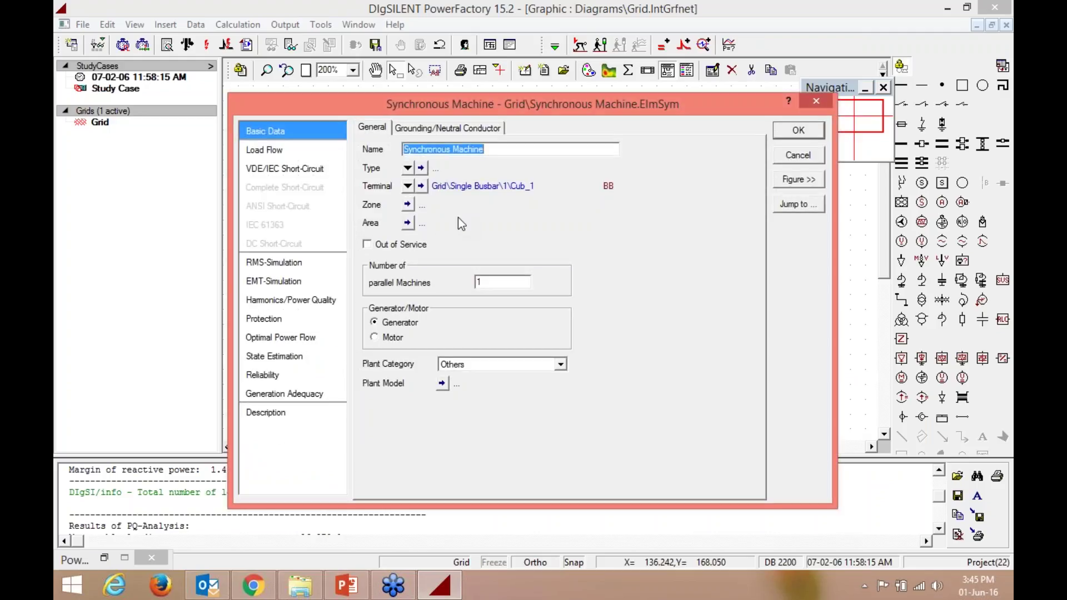
click(408, 168)
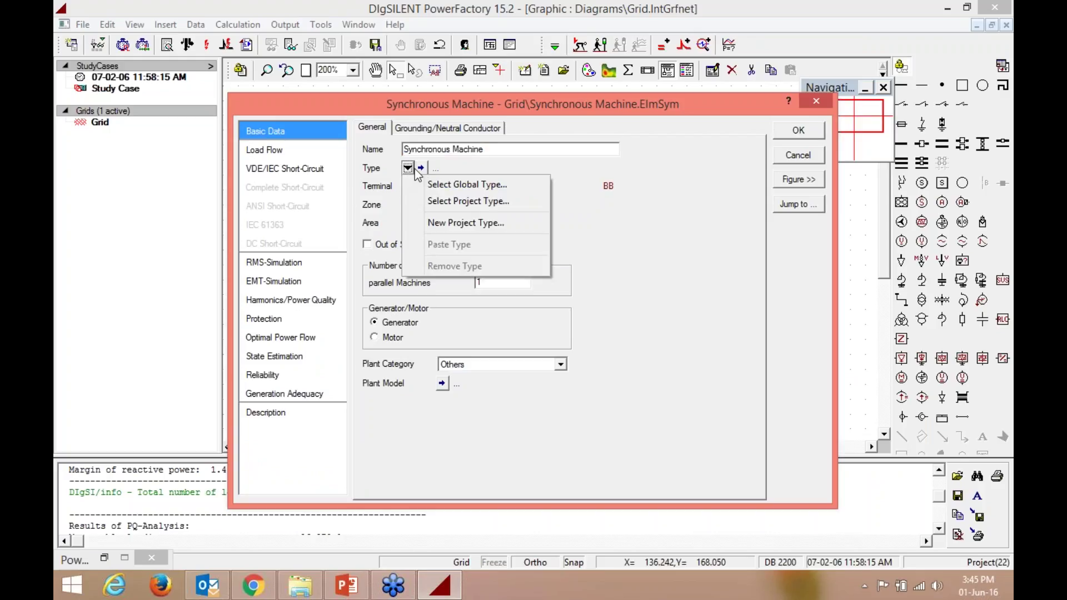
click(440, 188)
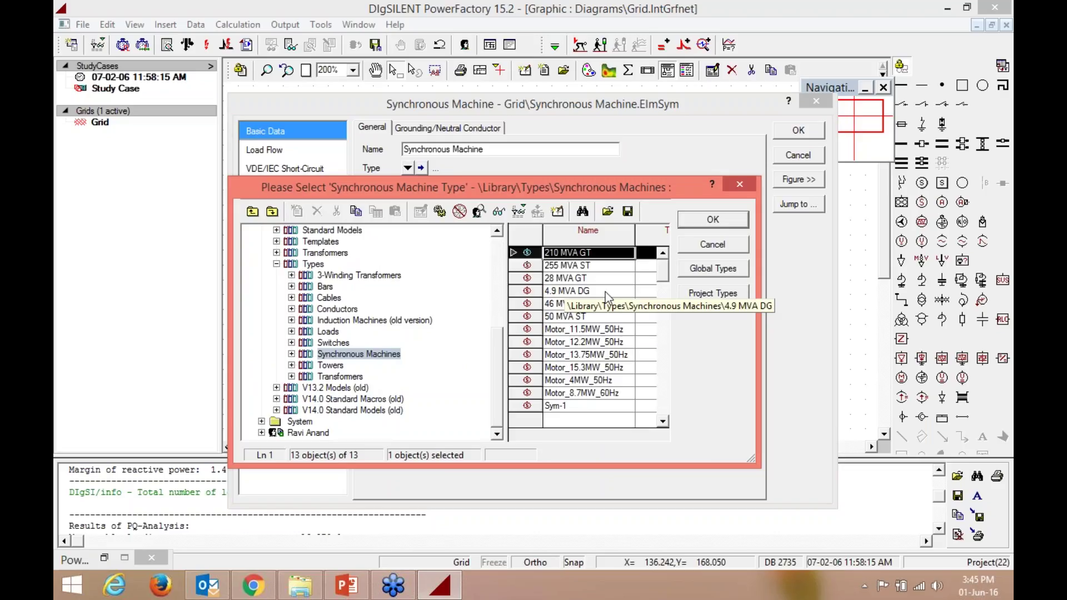
click(741, 184)
Start a new project type for the machine, review its basic, load flow and VDE/IEC short-circuit data, and discard it
click(408, 168)
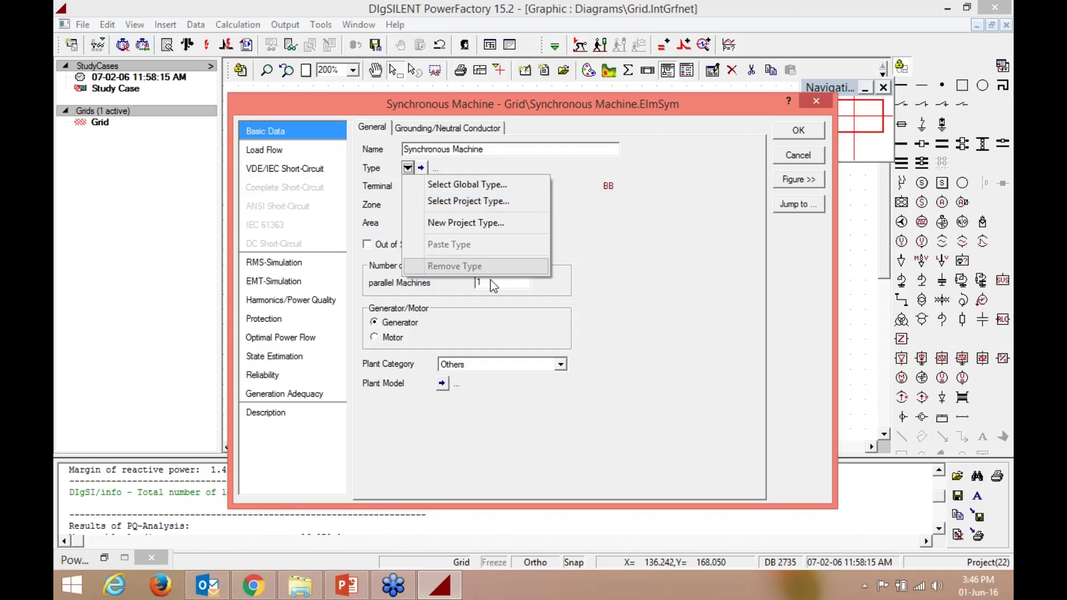
click(467, 224)
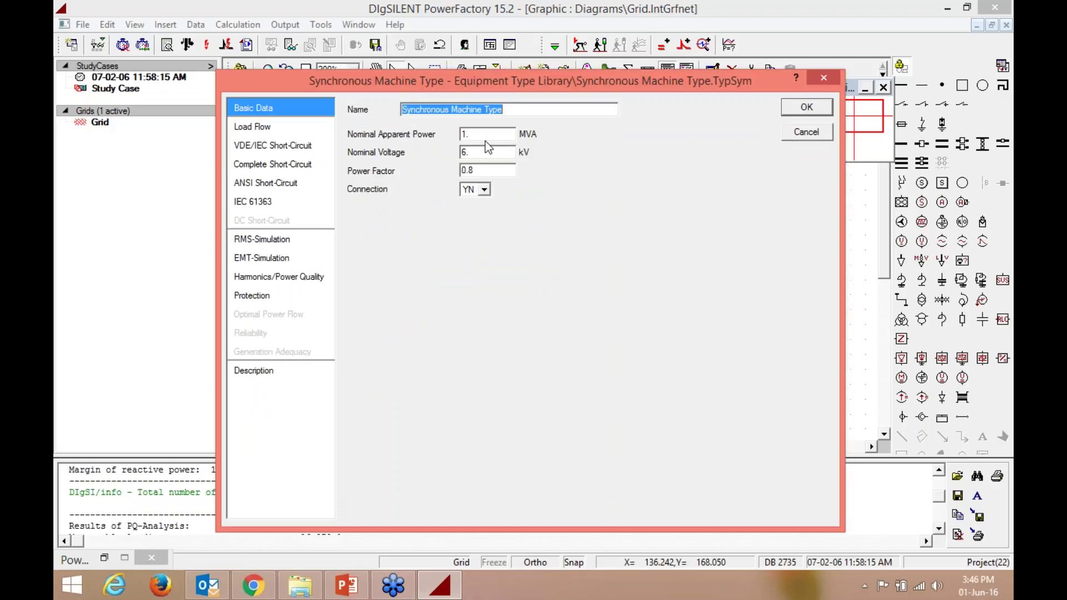
click(254, 130)
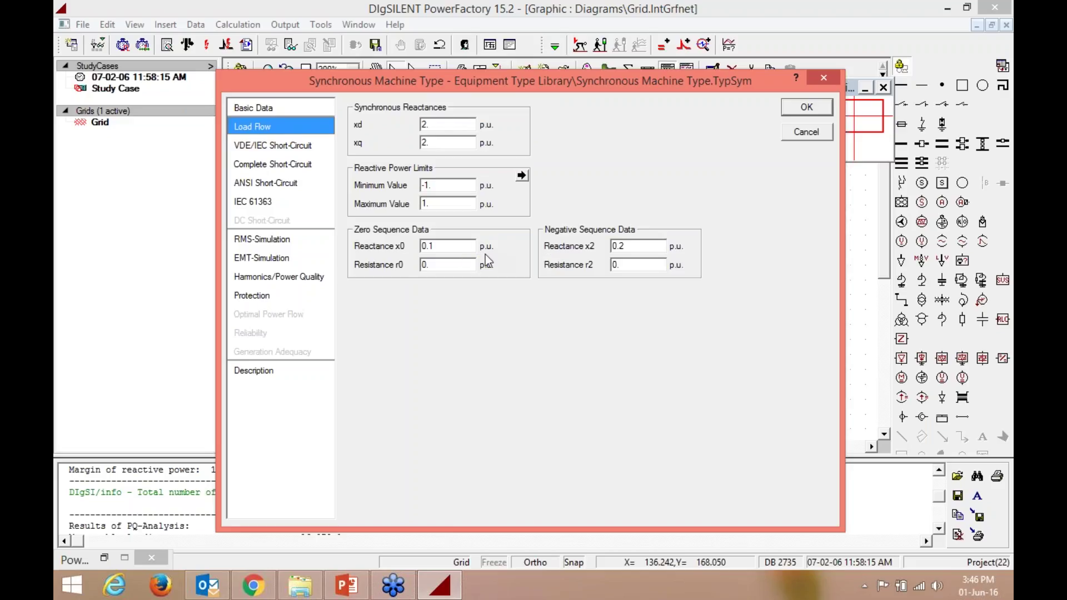
click(275, 148)
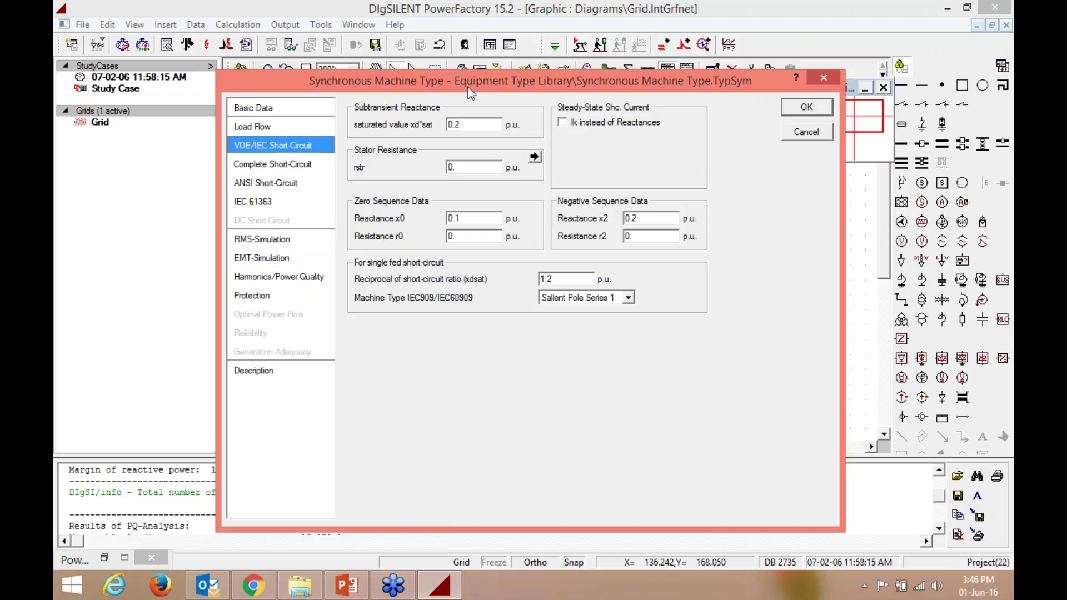
click(825, 76)
Review the available plant categories for the synchronous machine and close its data without changes
click(561, 364)
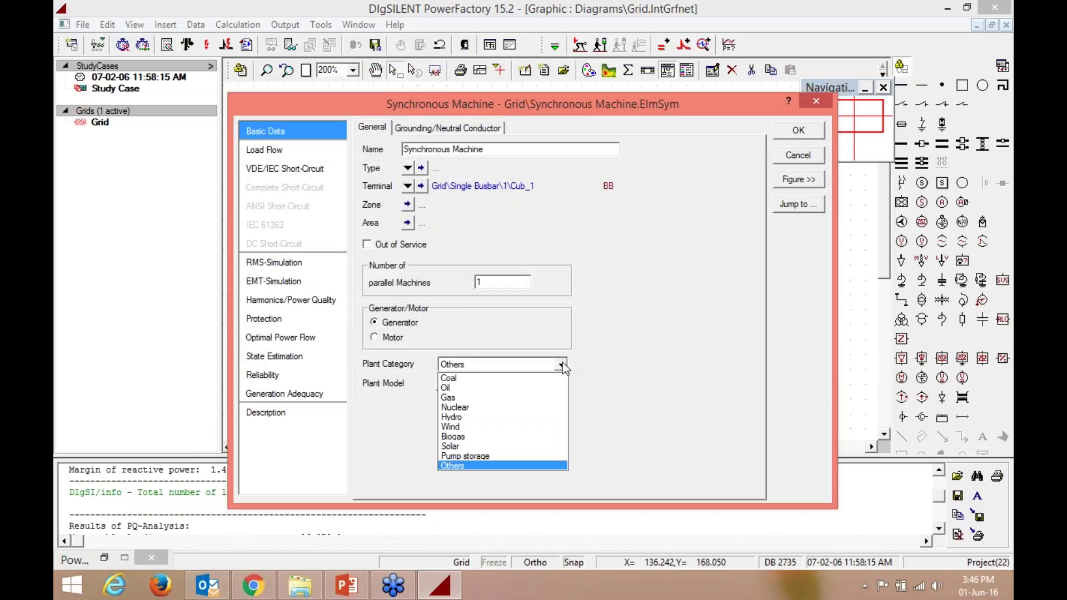
click(1005, 225)
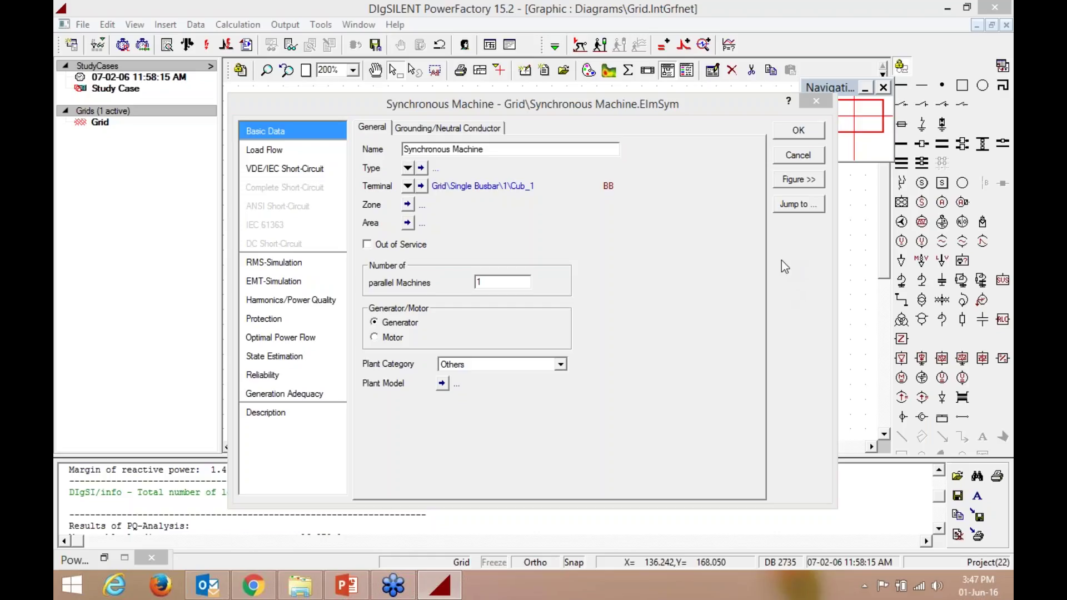
click(812, 102)
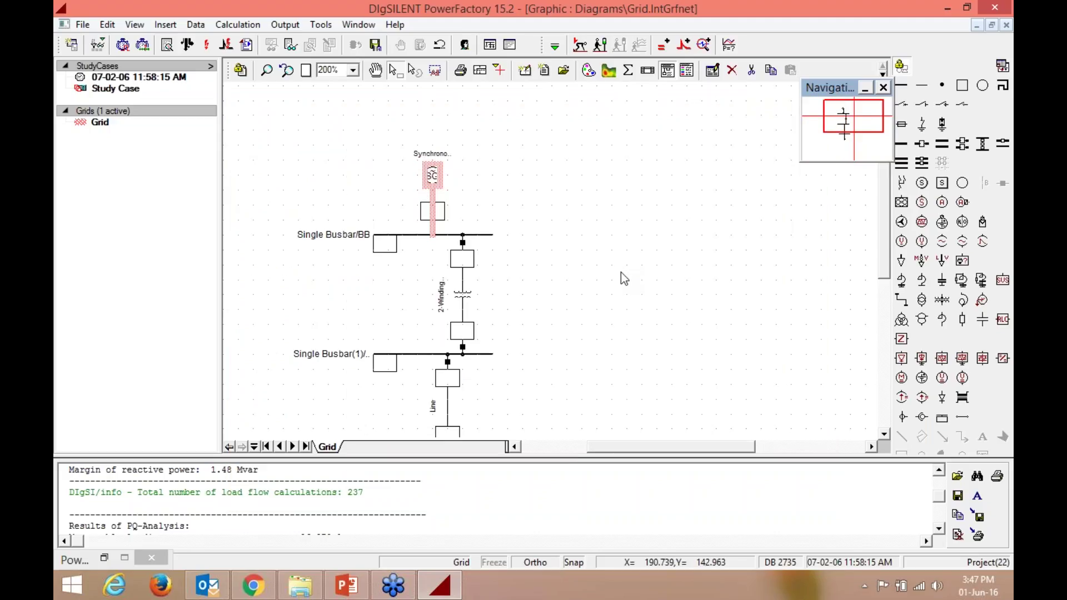
Open the 2-winding transformer's data, start a new project type for it, review the type's load flow data, and close both without changes
scroll(622, 271, down, 5)
scroll(622, 272, up, 4)
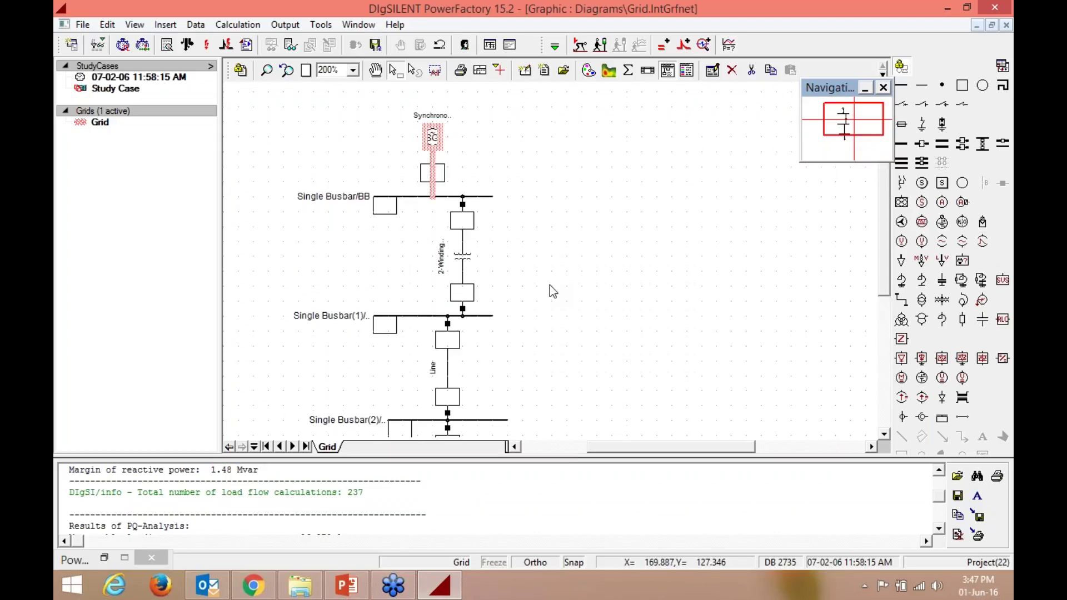
scroll(549, 285, down, 1)
scroll(464, 208, down, 2)
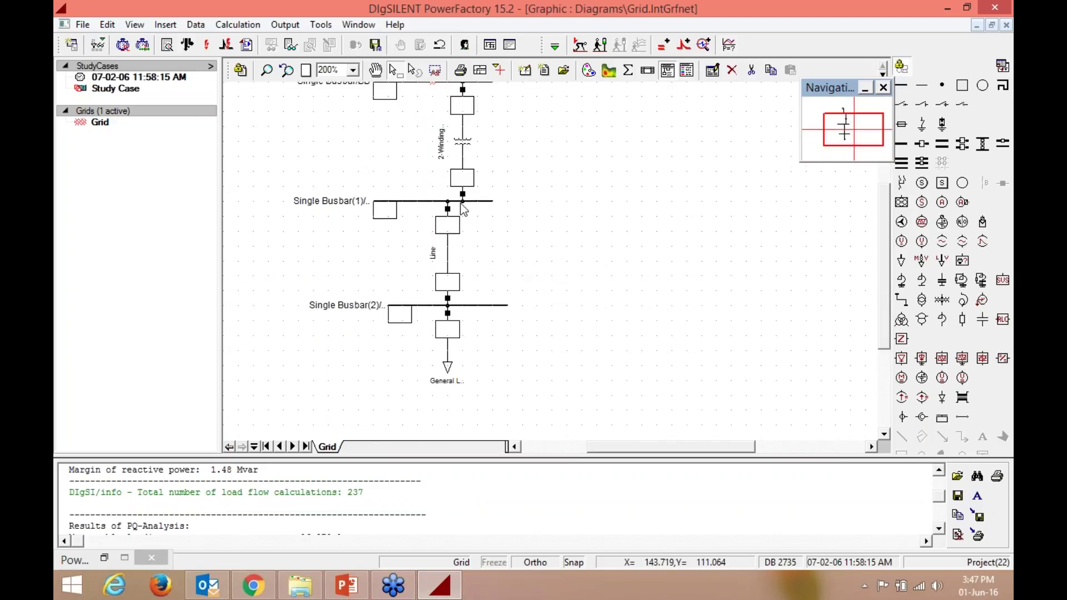
double_click(463, 144)
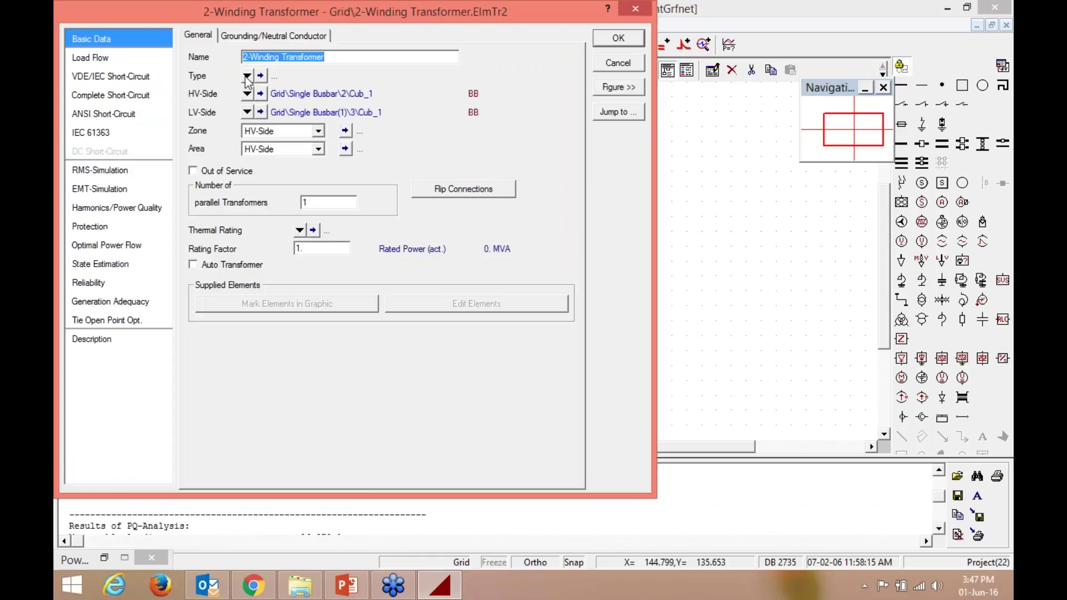
click(247, 76)
click(309, 134)
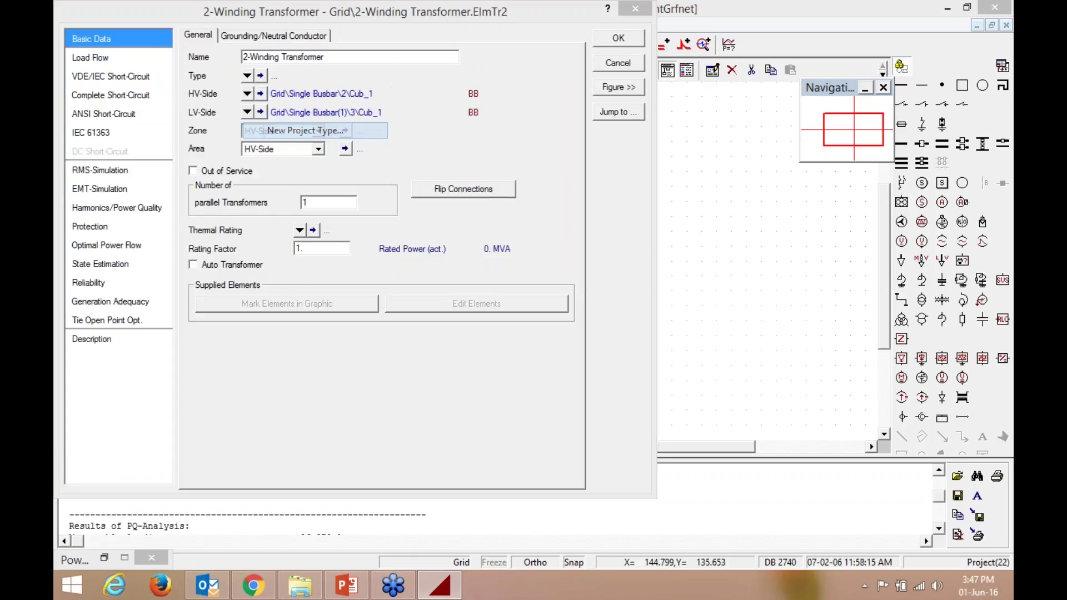
click(93, 113)
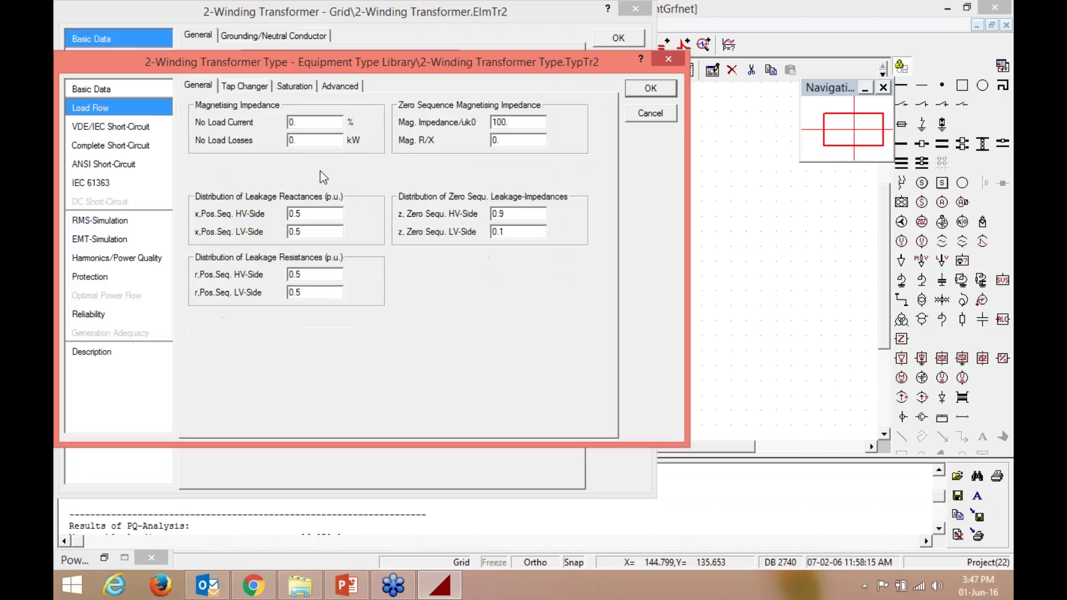
click(668, 61)
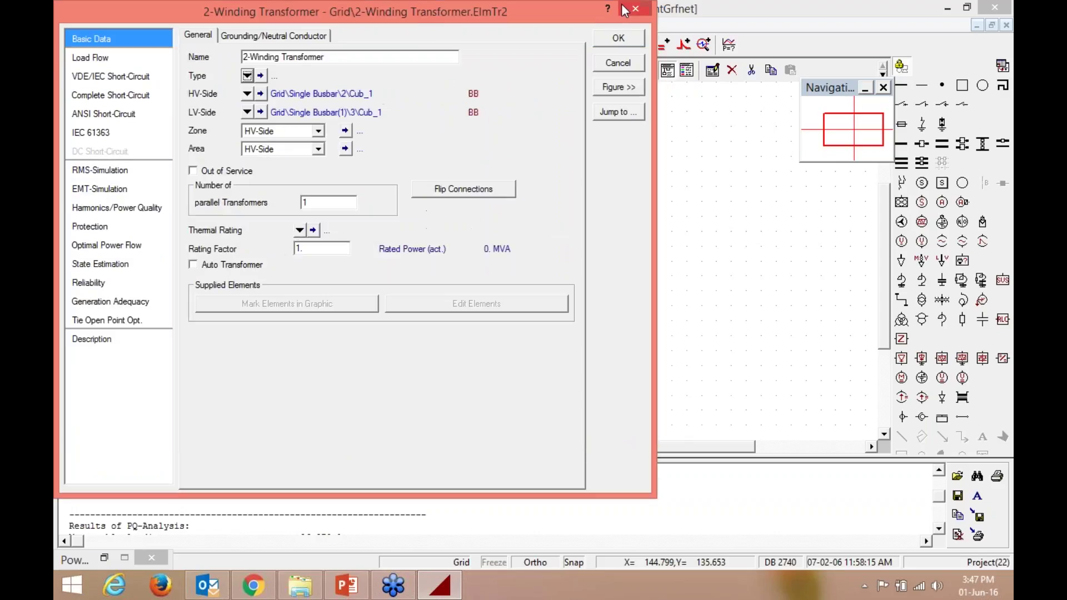
click(634, 8)
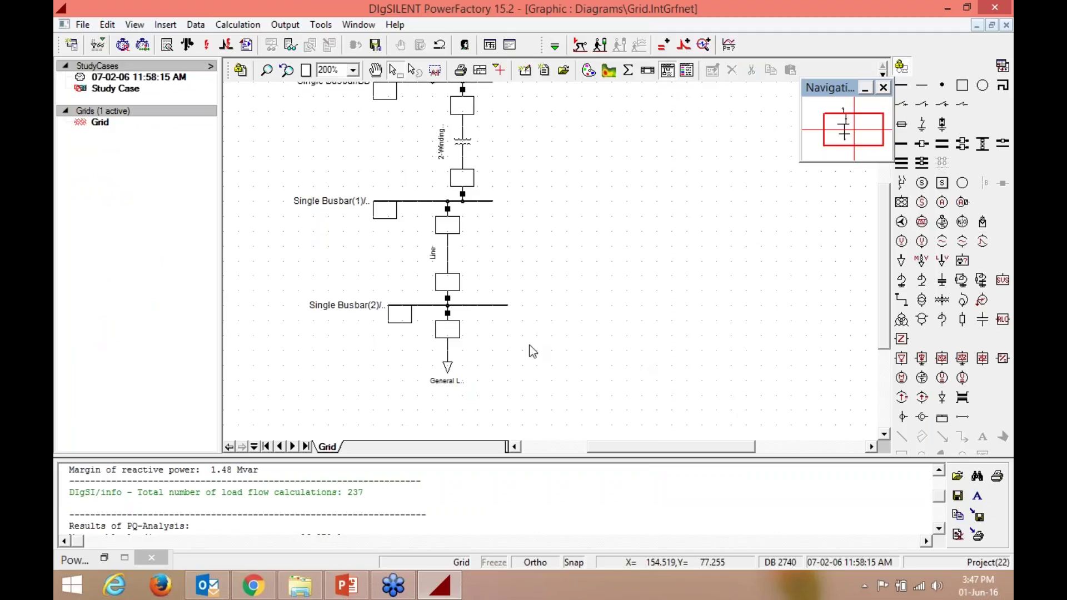
Activate the recently used project Project(21)
scroll(533, 348, up, 6)
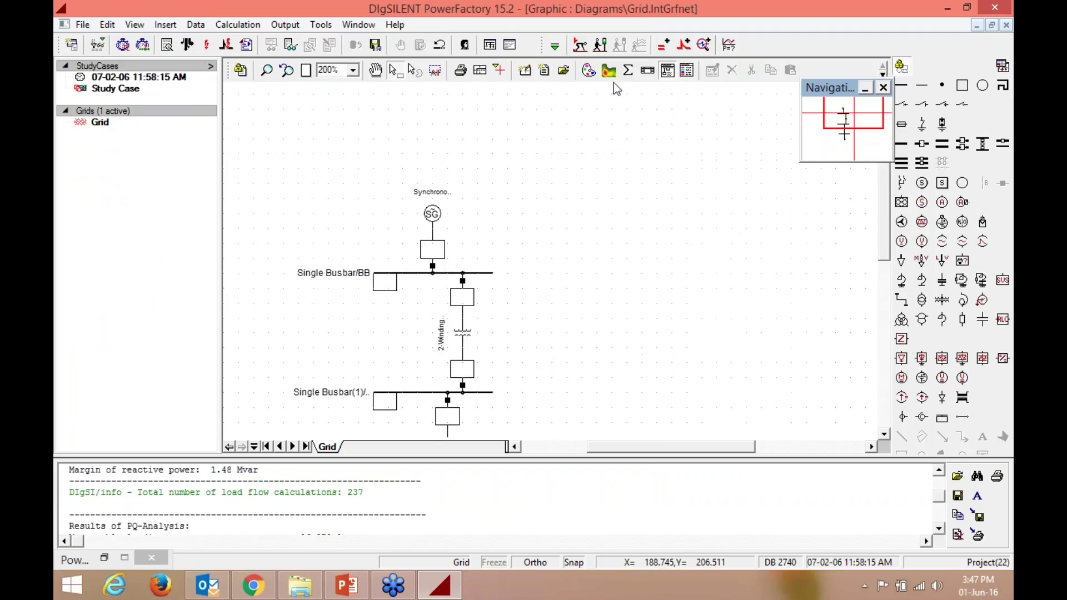
click(82, 25)
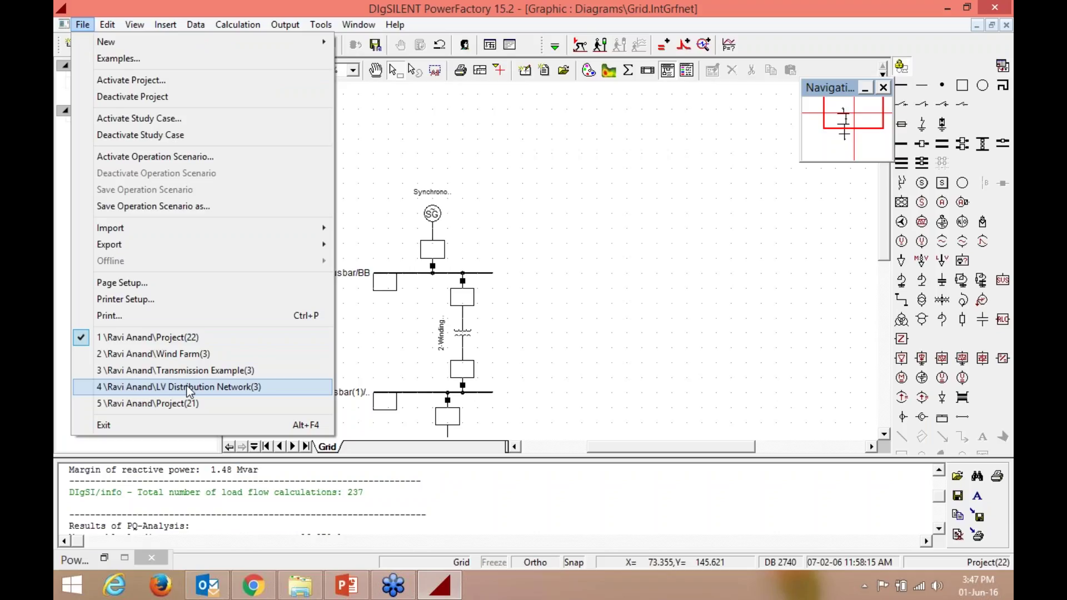
click(181, 404)
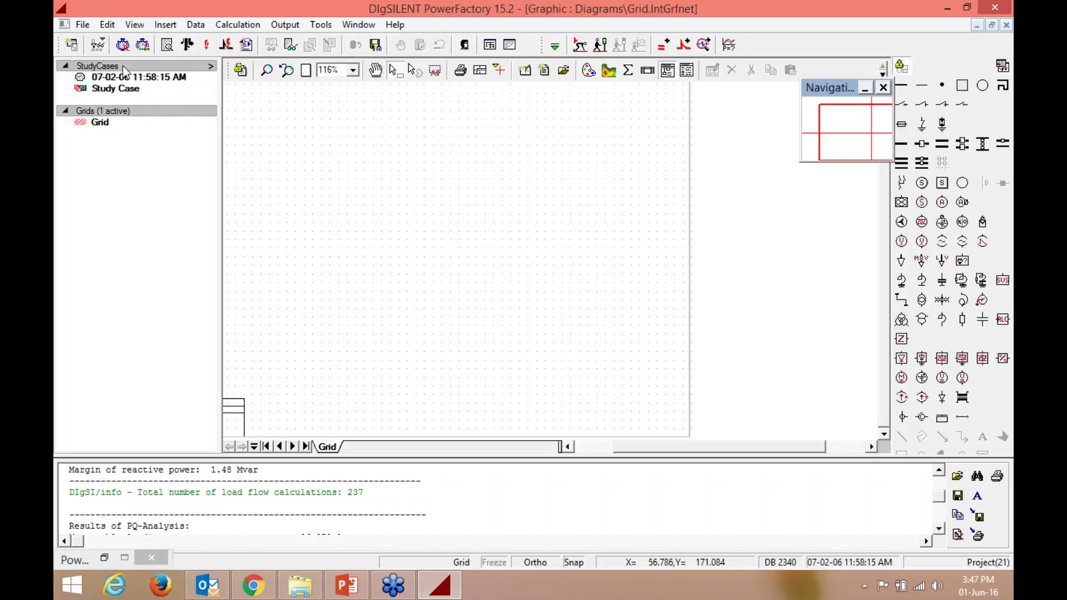
Activate Project(19) from the user's list of stored projects and purge its project storage
click(82, 24)
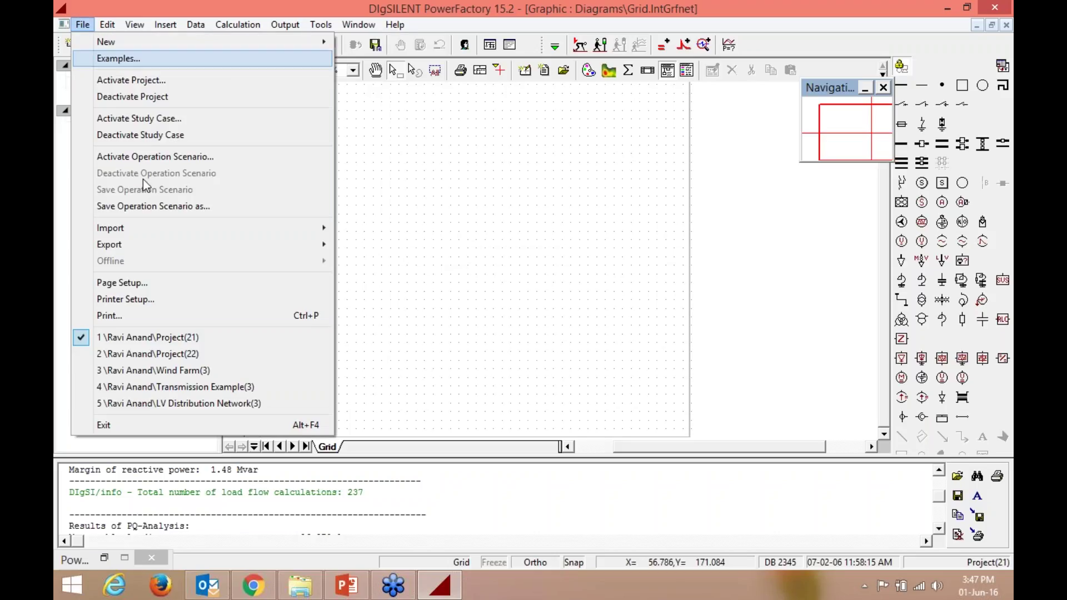
click(130, 80)
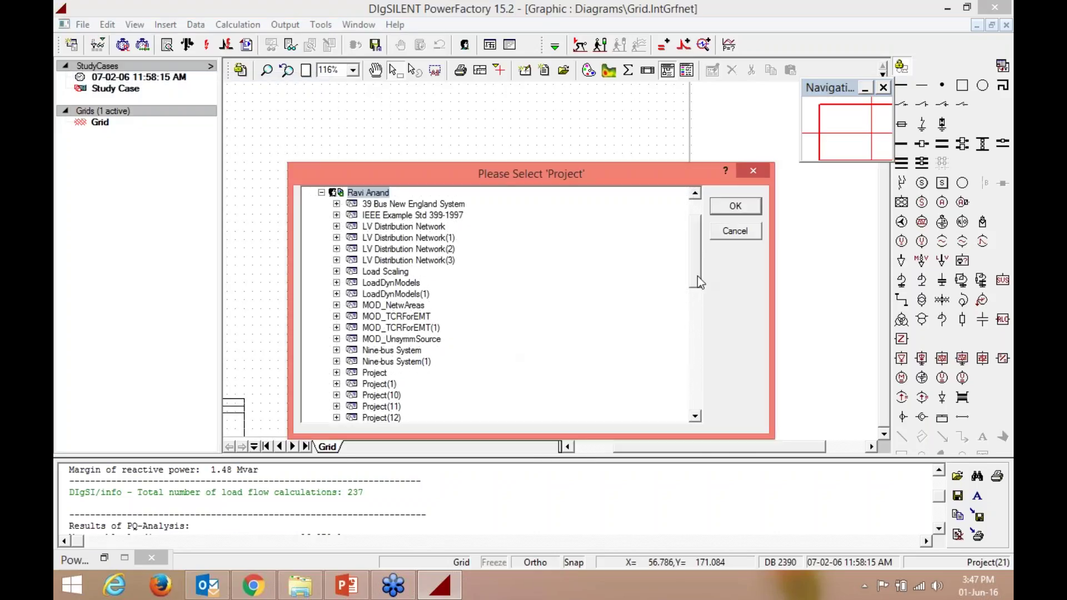
drag(699, 286, 698, 327)
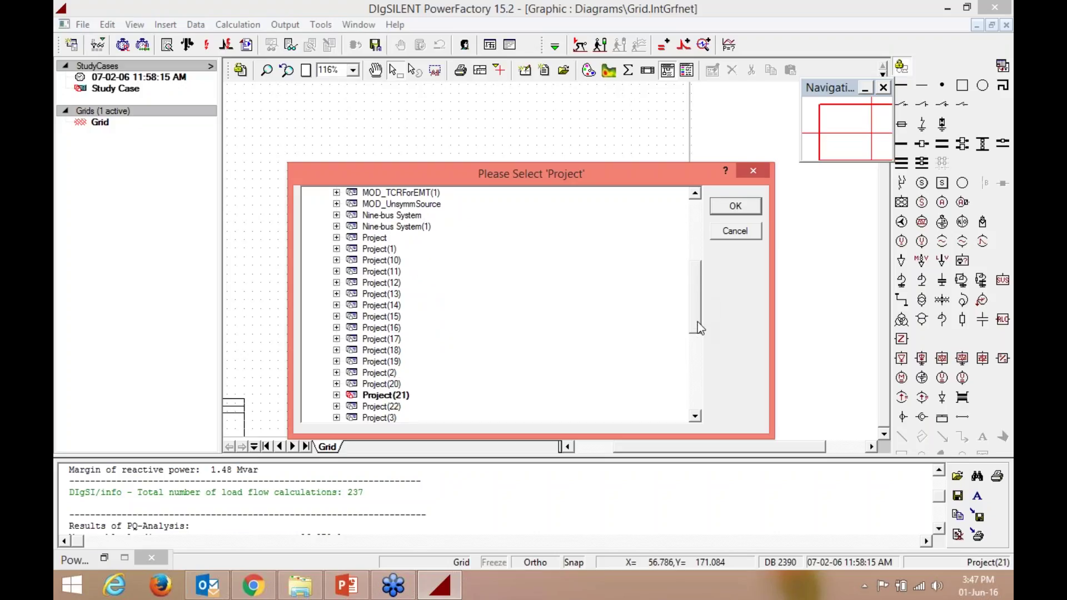
click(393, 361)
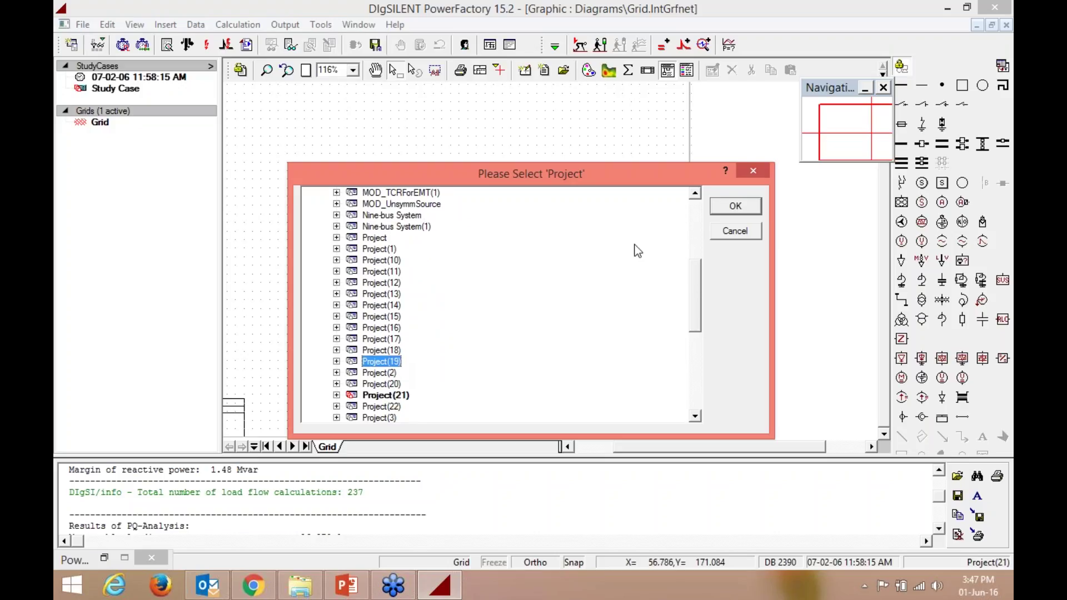
click(714, 208)
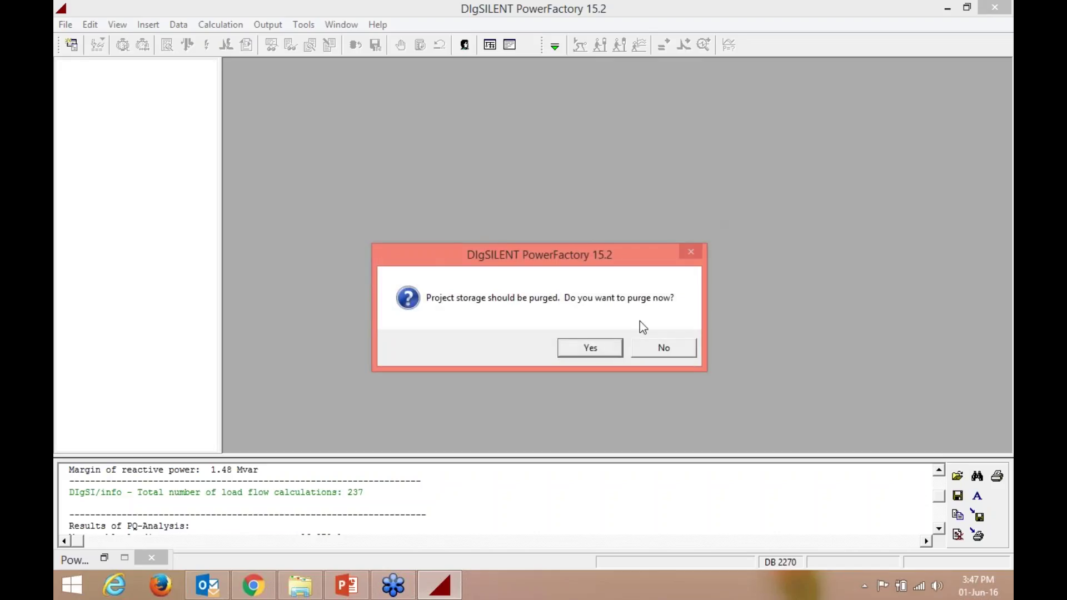
click(606, 348)
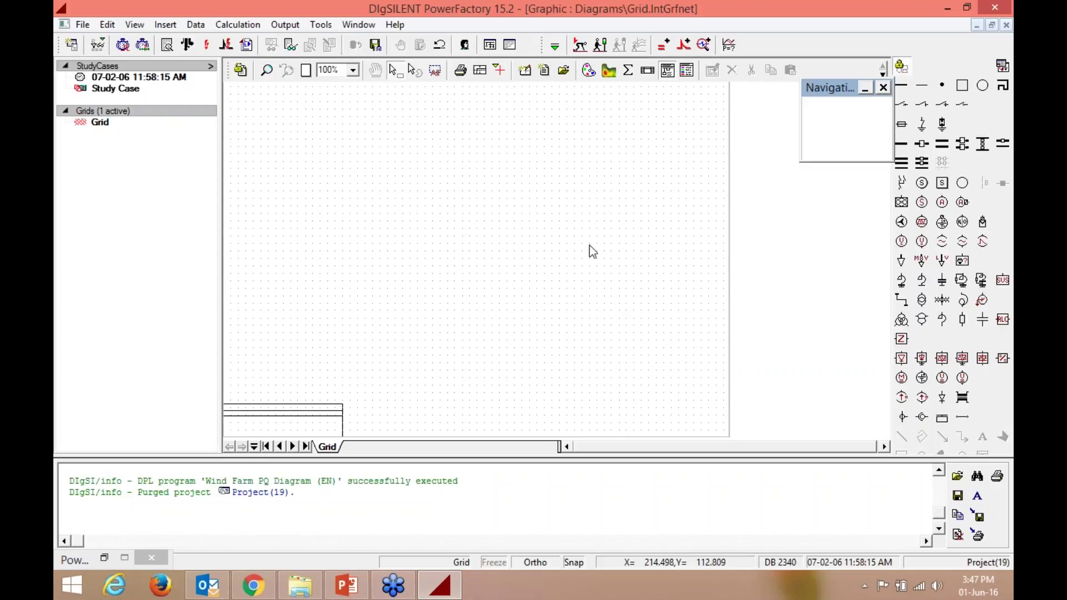
Deactivate Project(19) and activate the recently used project Transmission Example(3)
click(82, 25)
click(139, 338)
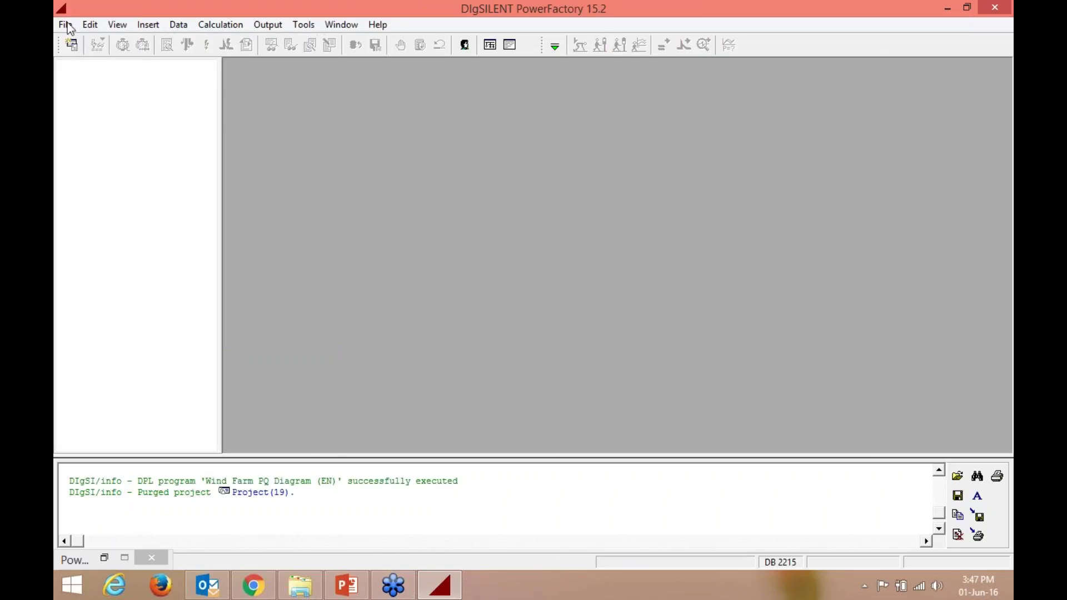
click(65, 25)
click(156, 404)
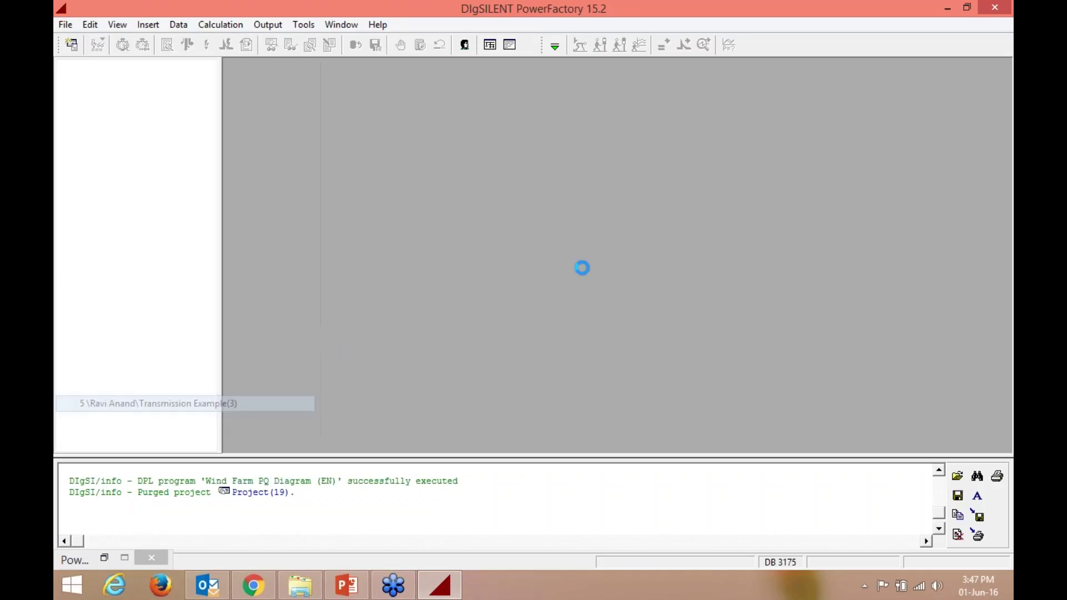